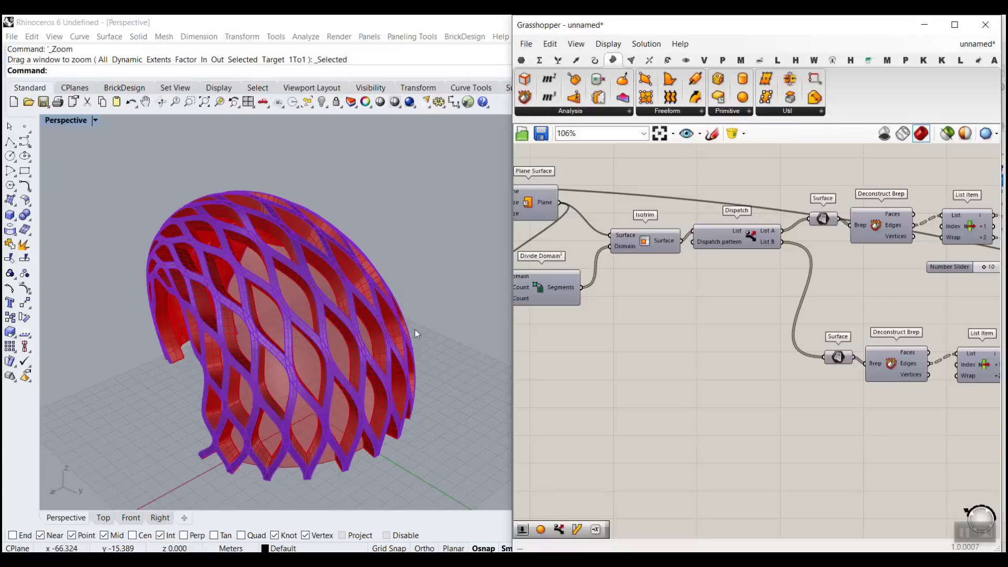
# Step: Examine the finished lattice shell from several angles and look over the Grasshopper definition that generates it
pyautogui.moveTo(415, 330); pyautogui.dragTo(308, 283, button='right')
pyautogui.scroll(3, 287, 366)
pyautogui.scroll(3, 404, 282)
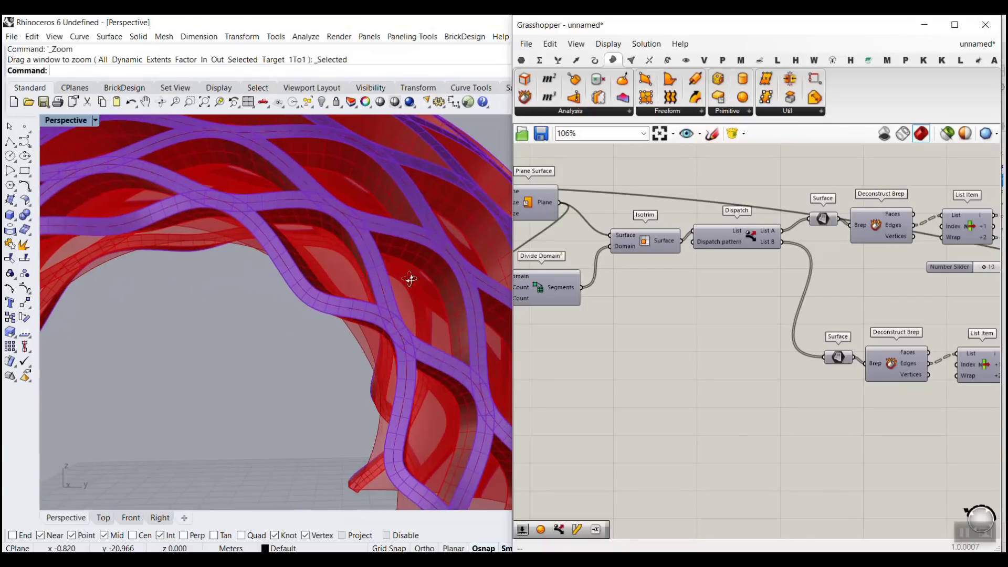
pyautogui.scroll(-5, 412, 277)
pyautogui.moveTo(430, 294); pyautogui.dragTo(314, 398, button='right')
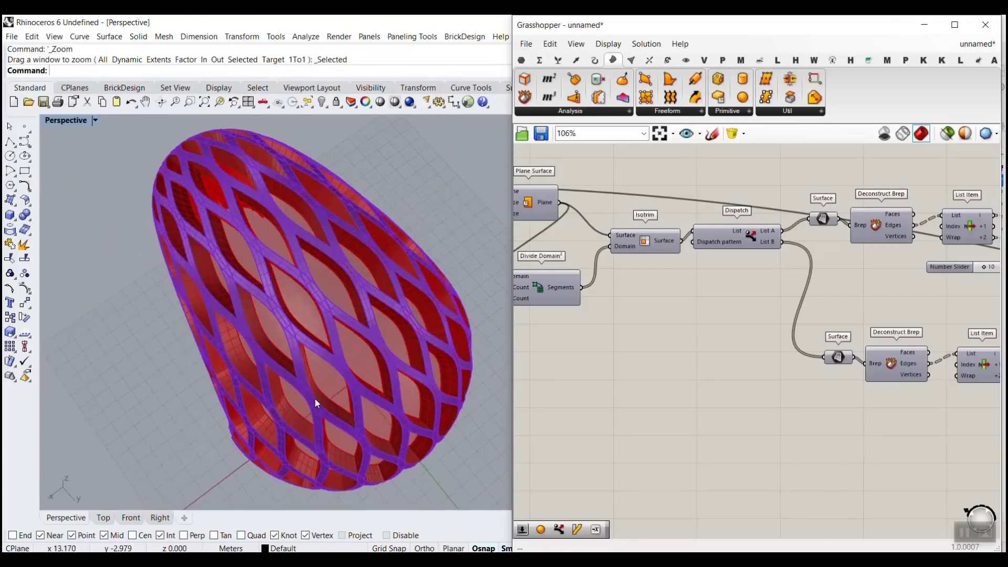
pyautogui.scroll(5, 315, 397)
pyautogui.scroll(-5, 297, 296)
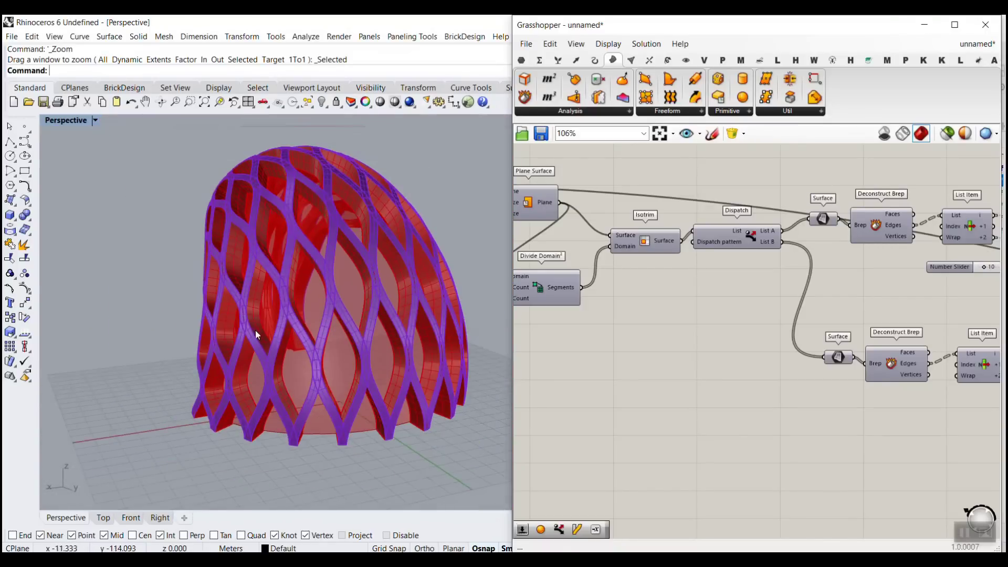
pyautogui.moveTo(255, 330); pyautogui.dragTo(333, 308, button='right')
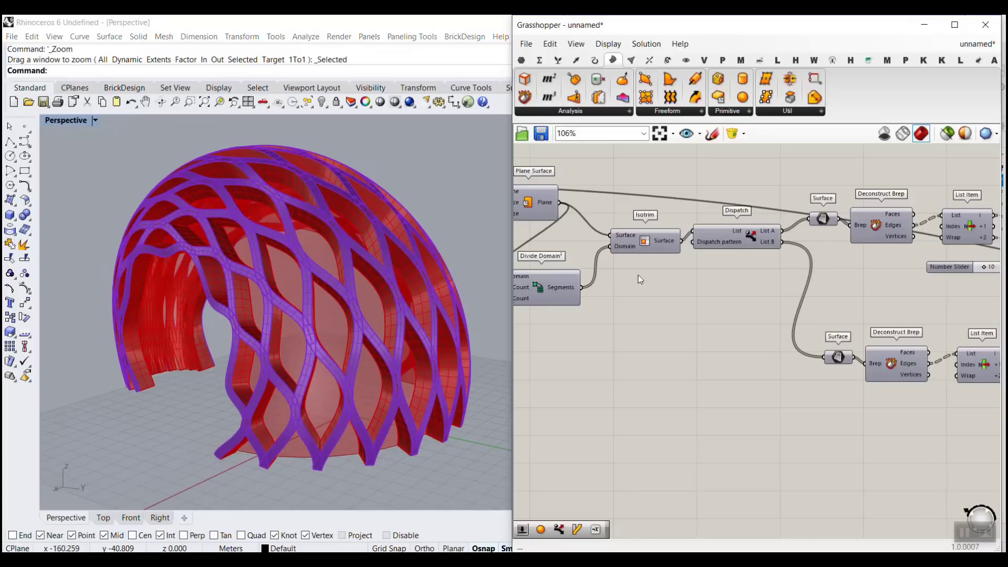
pyautogui.scroll(-4, 779, 310)
pyautogui.scroll(-2, 883, 311)
pyautogui.moveTo(883, 311); pyautogui.dragTo(713, 313, button='right')
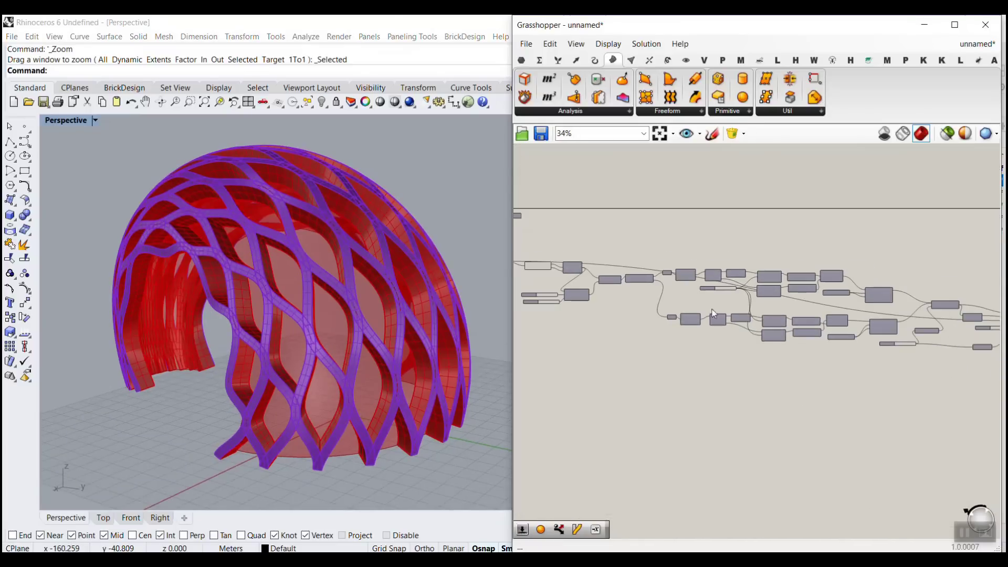
# Step: Delete all the baked lattice surfaces from the Rhino model
pyautogui.click(400, 493)
pyautogui.scroll(-3, 400, 493)
pyautogui.moveTo(452, 480); pyautogui.dragTo(187, 266)
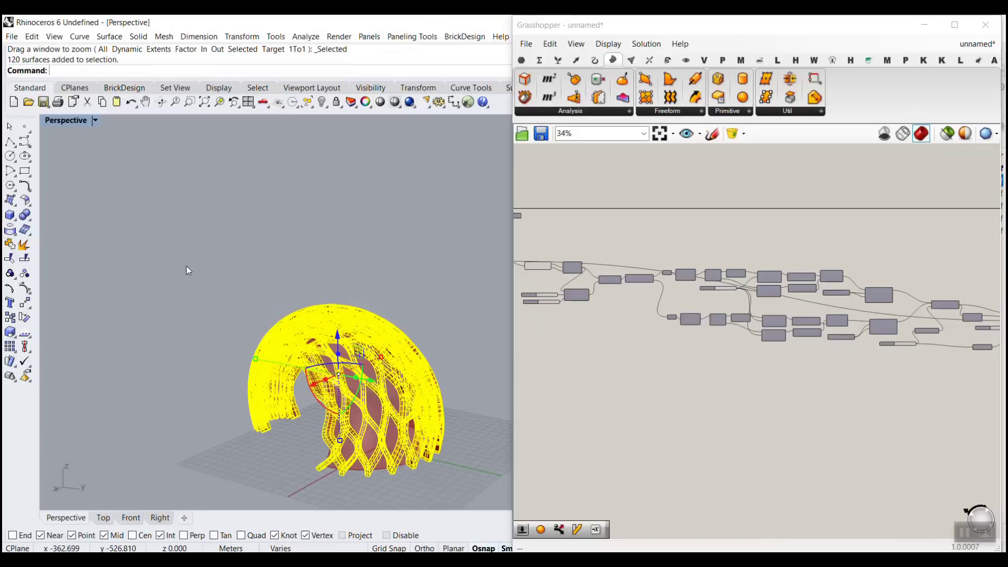
pyautogui.press('Delete')
# Step: Set the V Count of the Divide Domain² component to 16 to try a different lattice density
pyautogui.scroll(5, 352, 338)
pyautogui.scroll(4, 672, 299)
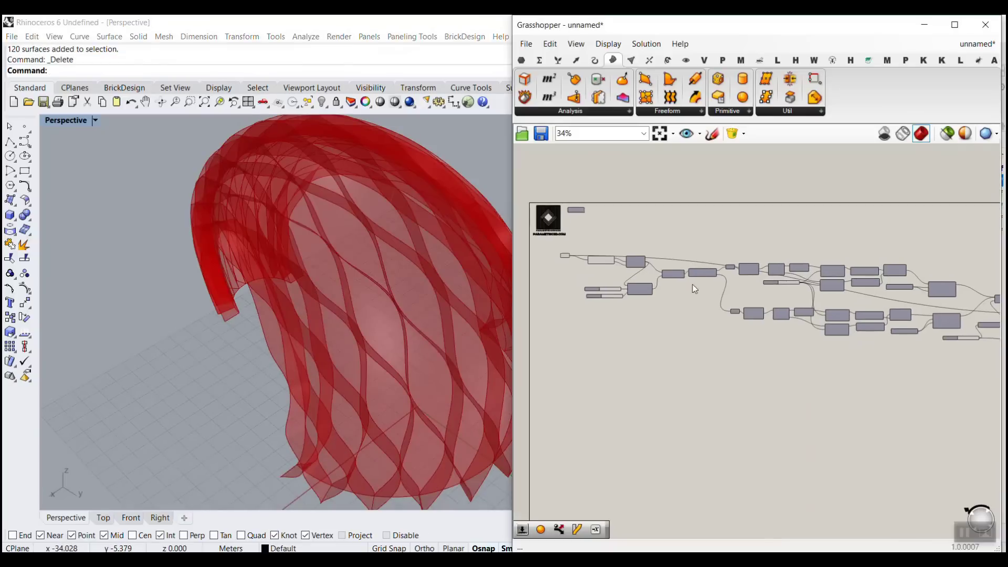
pyautogui.scroll(3, 638, 312)
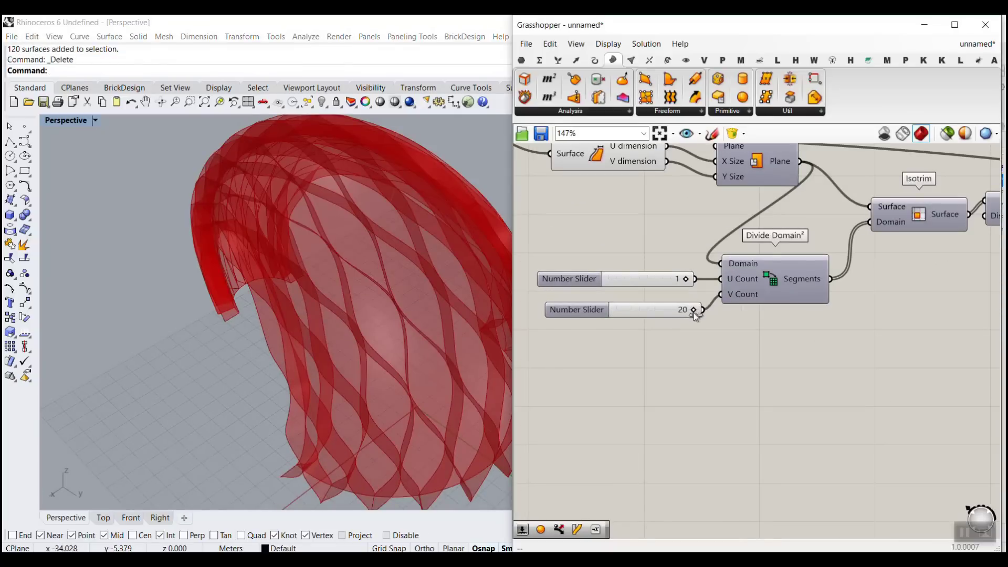
pyautogui.moveTo(666, 317); pyautogui.dragTo(688, 318)
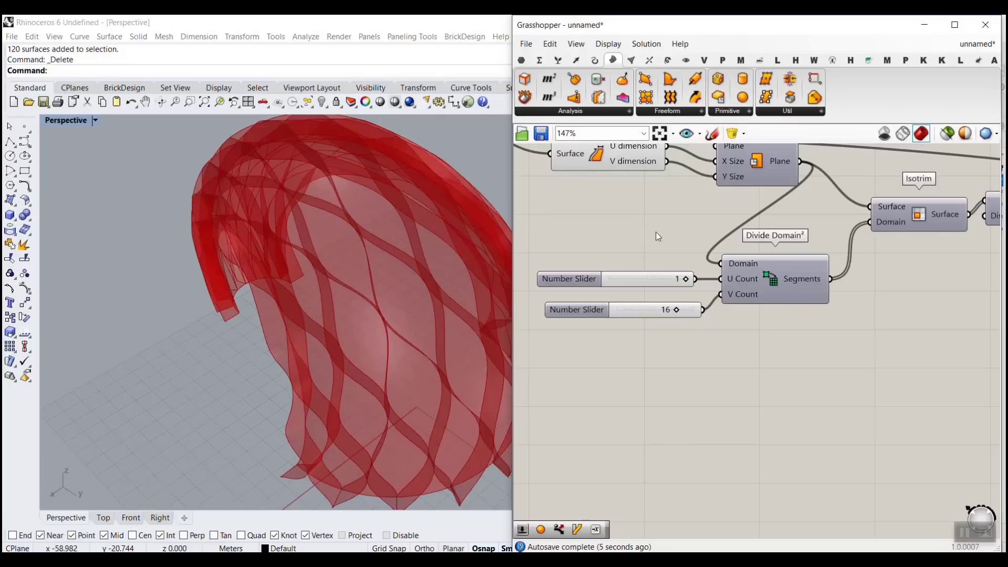
# Step: Start a new blank Grasshopper document
pyautogui.click(526, 44)
pyautogui.click(531, 57)
pyautogui.scroll(-5, 253, 275)
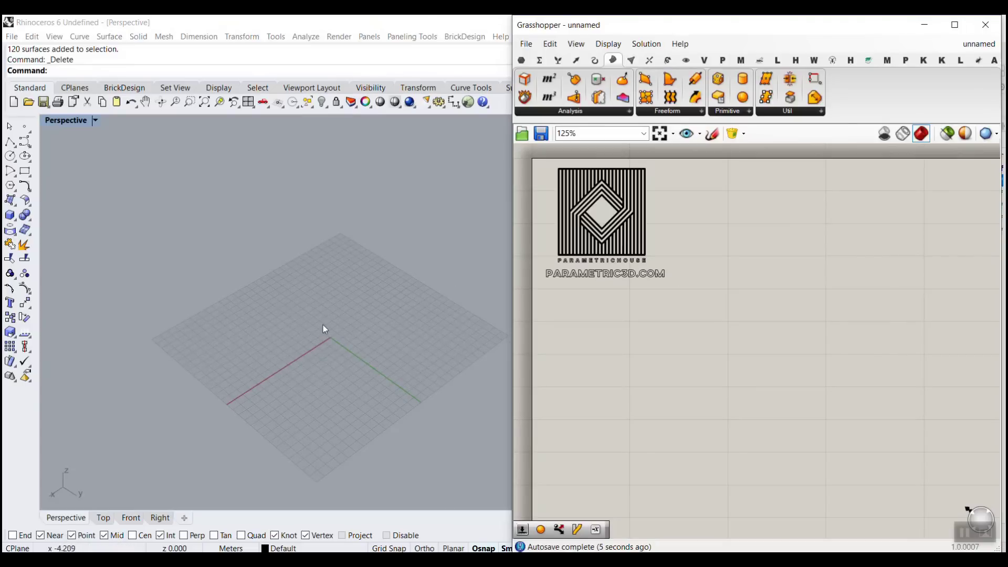
pyautogui.scroll(5, 330, 346)
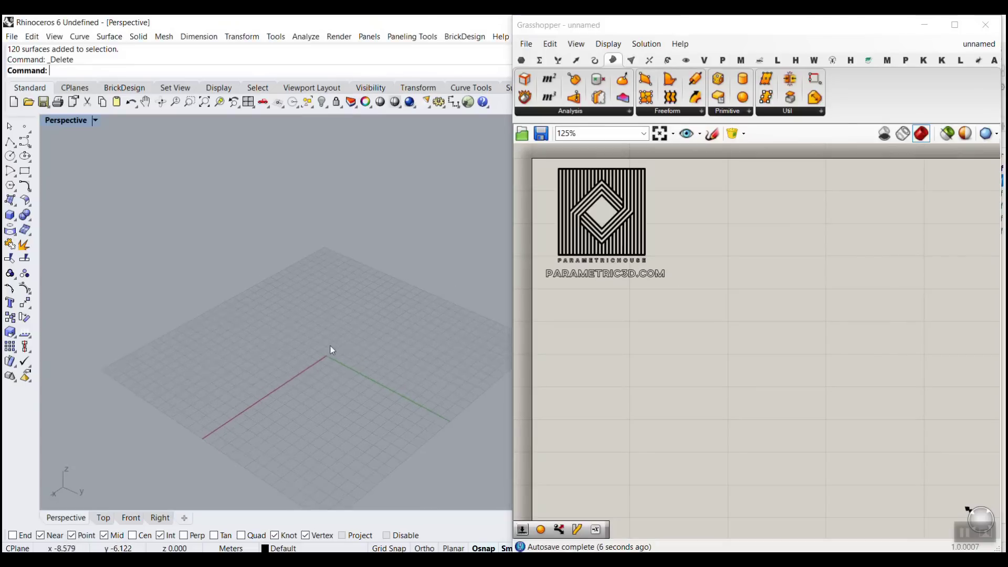
# Step: Draw a roughly semicircular arc centred at the origin, starting on the Y axis, with a radius of about 22 m
pyautogui.click(25, 186)
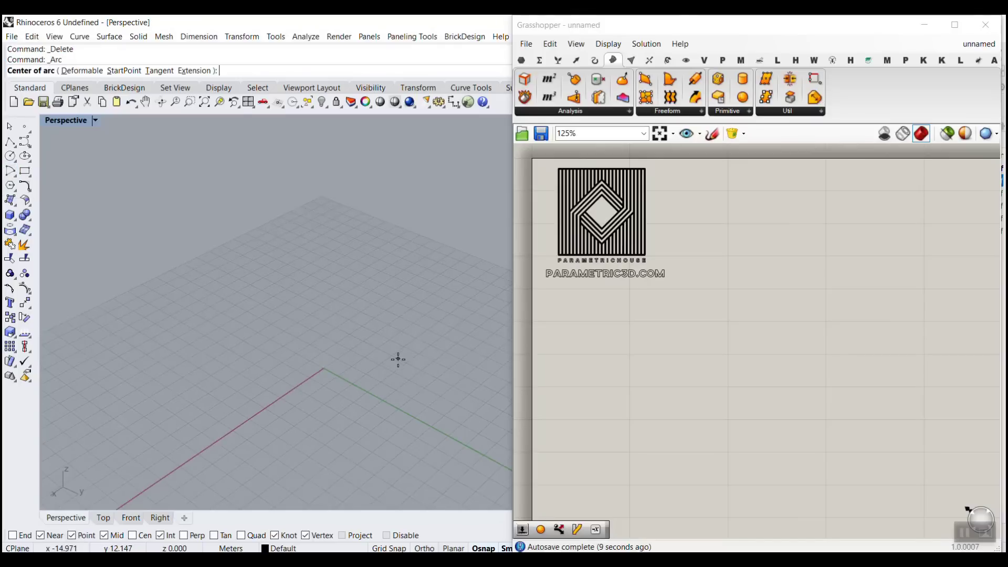
pyautogui.write('0')
pyautogui.press('Return')
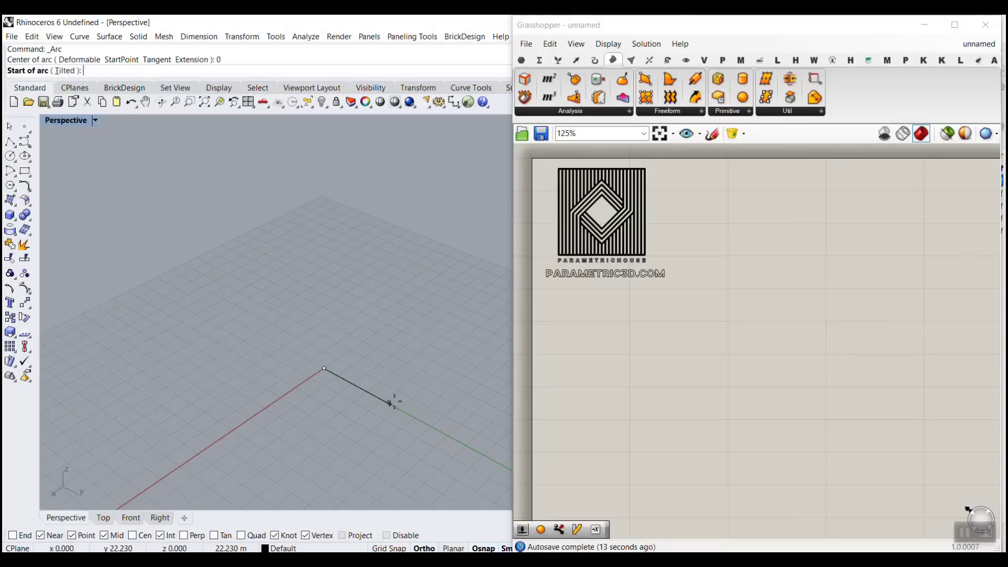
pyautogui.click(392, 403)
pyautogui.click(295, 335)
pyautogui.scroll(-3, 320, 343)
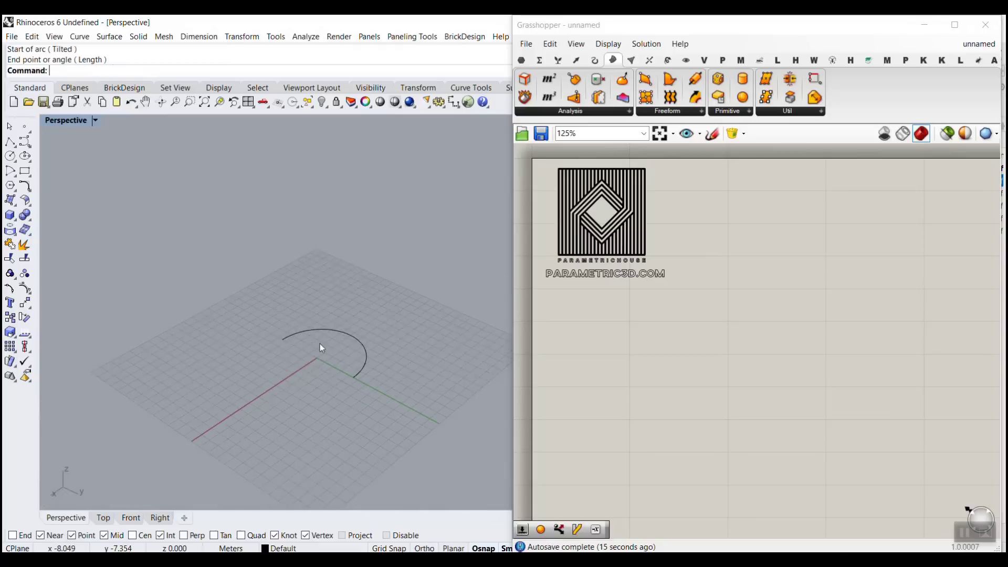
# Step: Mirror a copy of the arc across a line parallel to the Y axis and move the copy farther out along X
pyautogui.click(336, 335)
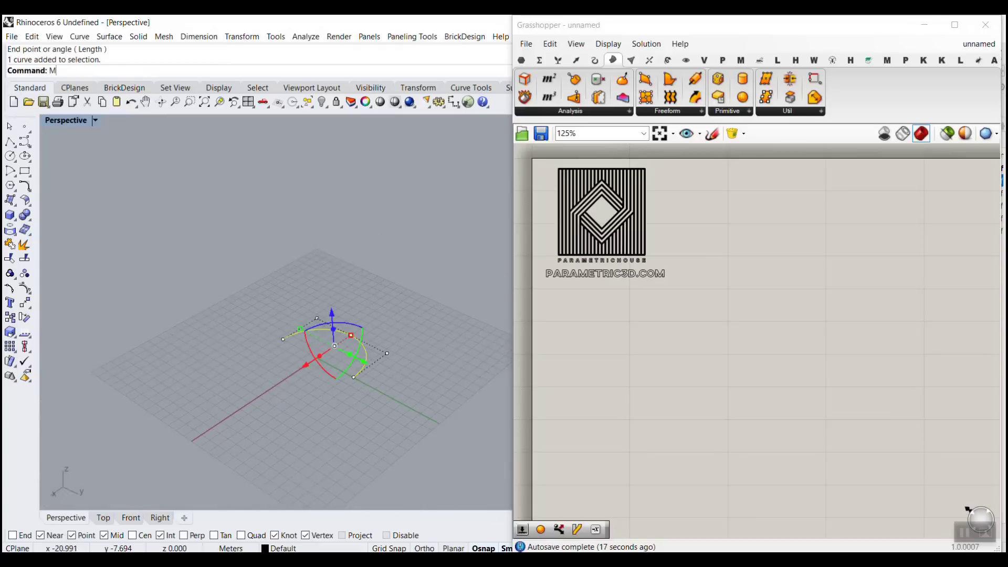
pyautogui.press('Return')
pyautogui.click(238, 334)
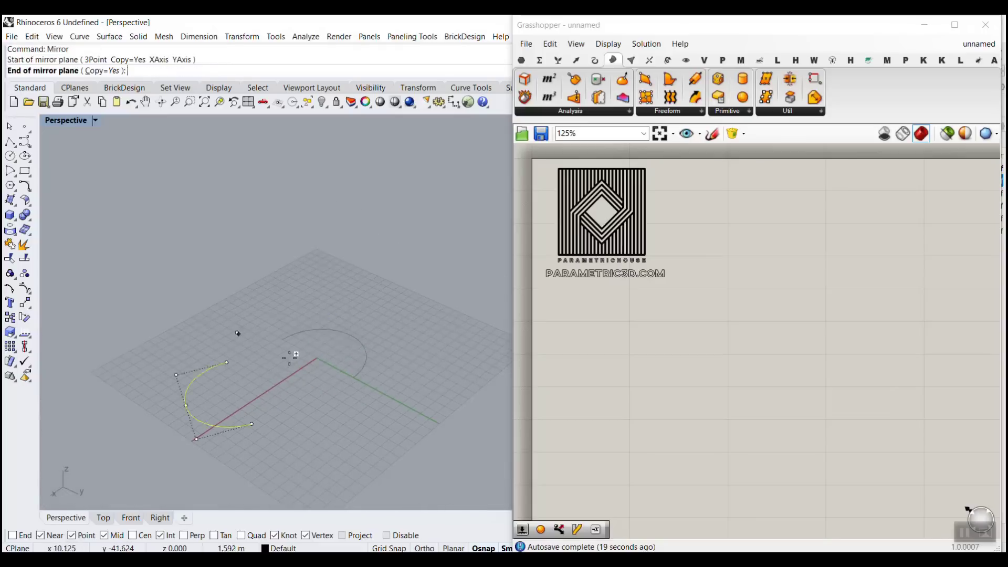
pyautogui.keyDown('shift'); pyautogui.click(420, 439); pyautogui.keyUp('shift')
pyautogui.click(279, 413)
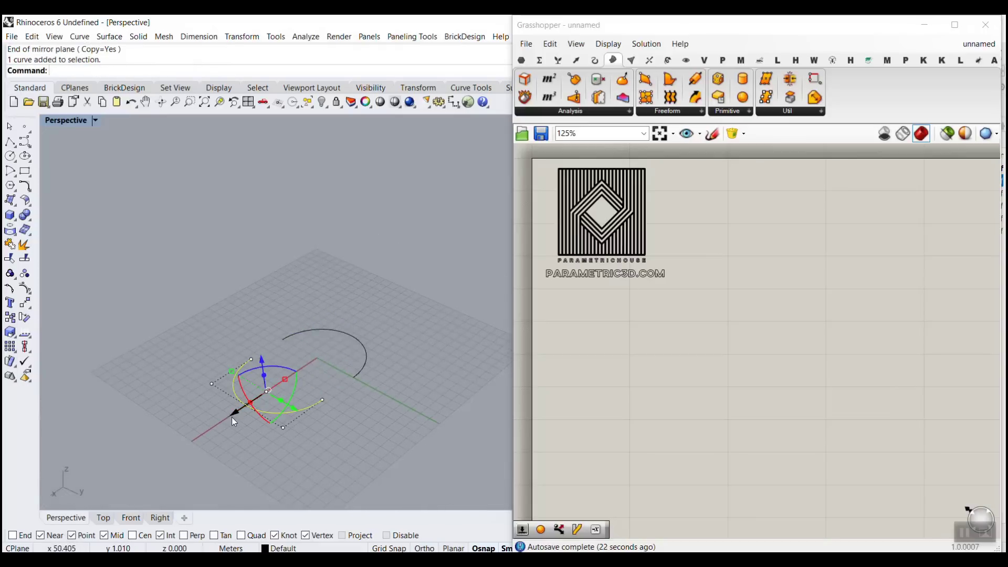
pyautogui.moveTo(232, 417); pyautogui.dragTo(173, 454)
# Step: Select both arcs and scale them down slightly together
pyautogui.moveTo(376, 295); pyautogui.dragTo(149, 494)
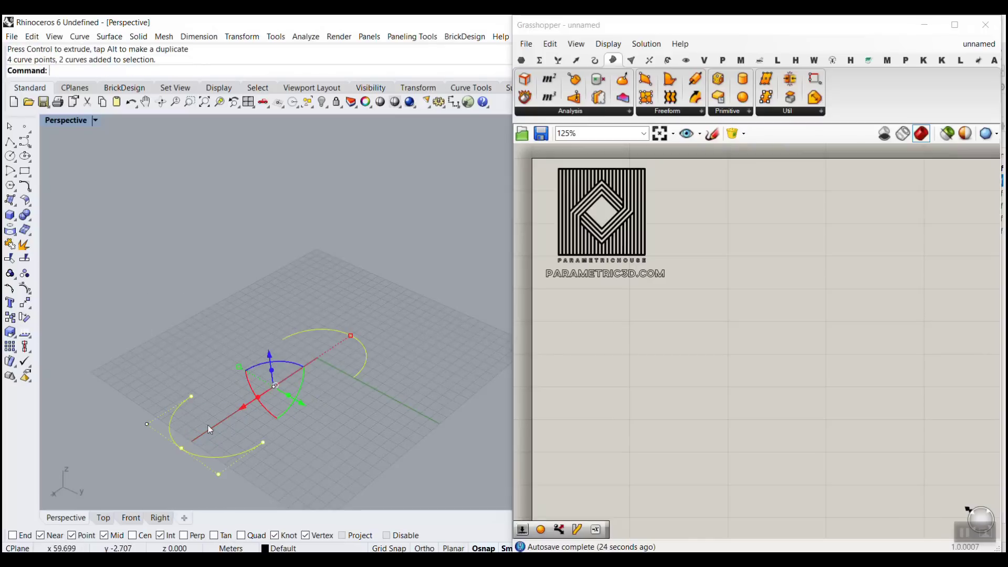
pyautogui.moveTo(350, 336); pyautogui.dragTo(338, 345)
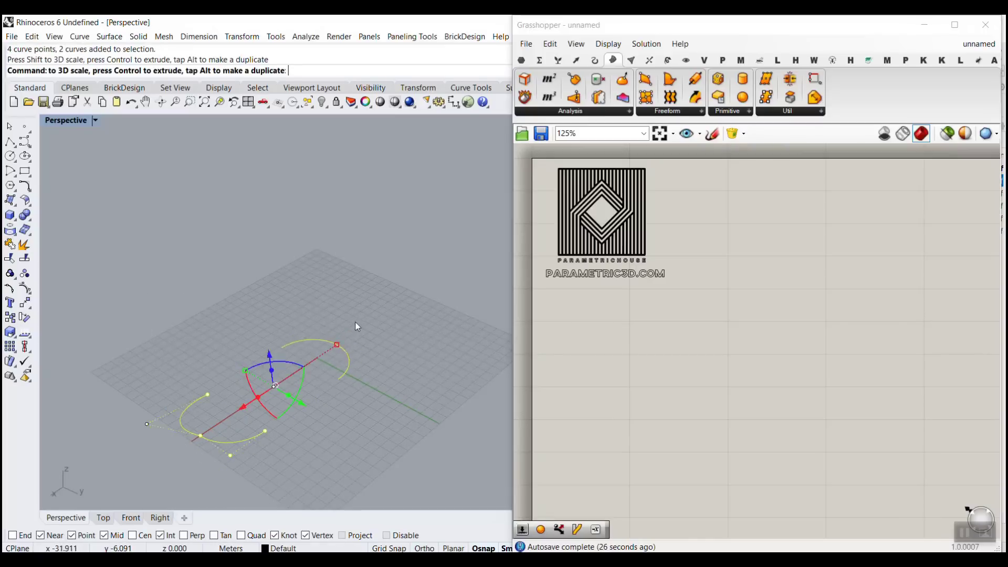
pyautogui.click(355, 323)
# Step: Delete the mirrored copy of the arc
pyautogui.scroll(-6, 342, 355)
pyautogui.moveTo(308, 379)
pyautogui.mouseDown(button='right')
pyautogui.moveTo(301, 350)
pyautogui.moveTo(263, 318)
pyautogui.moveTo(308, 393)
pyautogui.mouseUp(button='right')
pyautogui.scroll(6, 301, 350)
pyautogui.scroll(6, 278, 354)
pyautogui.click(244, 243)
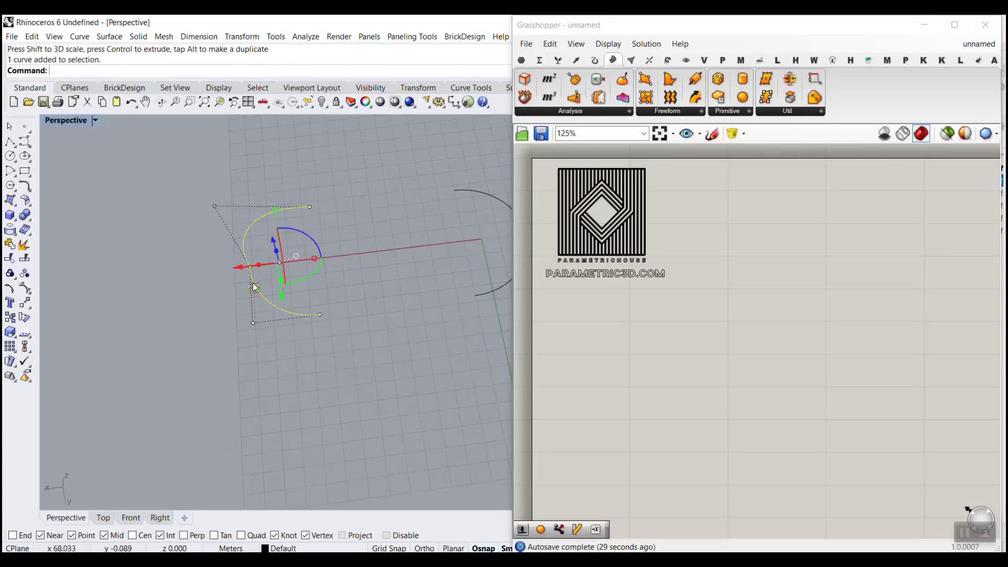
pyautogui.press('Delete')
# Step: Mirror a copy of the arc near the origin across a line parallel to the Y axis at about x = 56 m
pyautogui.scroll(-4, 293, 315)
pyautogui.click(377, 277)
pyautogui.write('M')
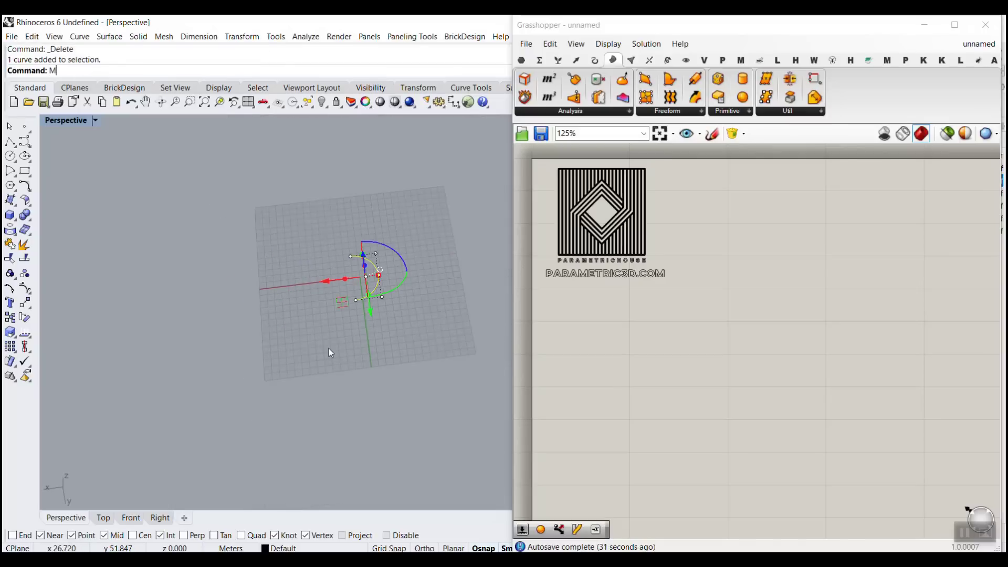
pyautogui.write('irror')
pyautogui.press('Return')
pyautogui.click(278, 258)
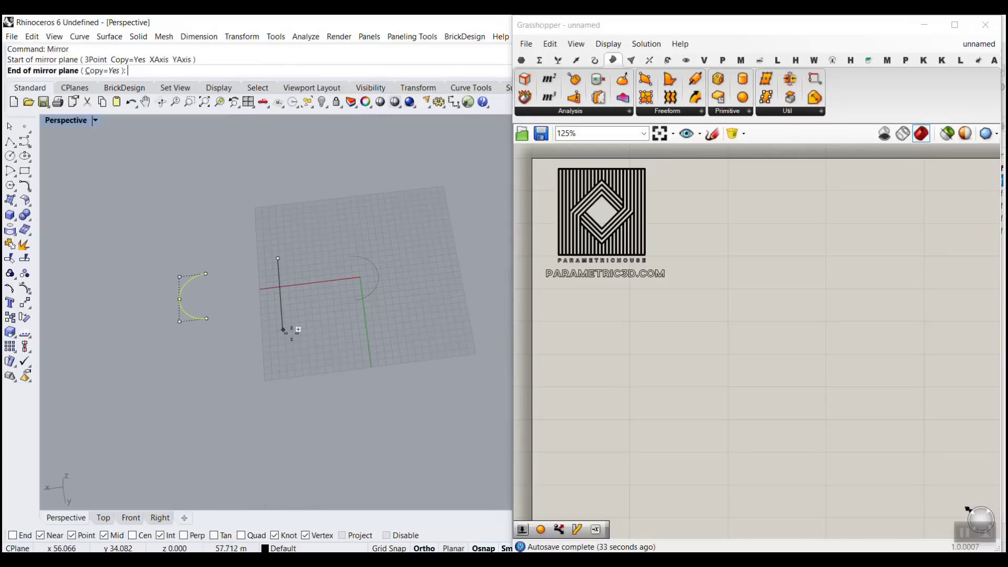
pyautogui.click(283, 330)
pyautogui.scroll(5, 292, 283)
pyautogui.press('Escape')
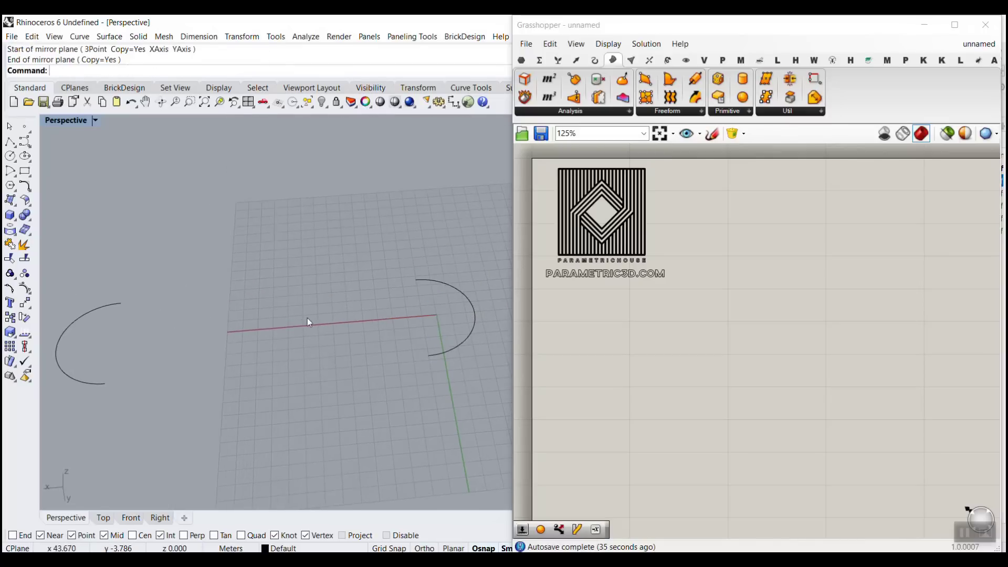
pyautogui.moveTo(119, 306)
pyautogui.mouseDown()
pyautogui.moveTo(156, 220)
pyautogui.moveTo(379, 270)
pyautogui.moveTo(359, 279)
pyautogui.mouseUp()
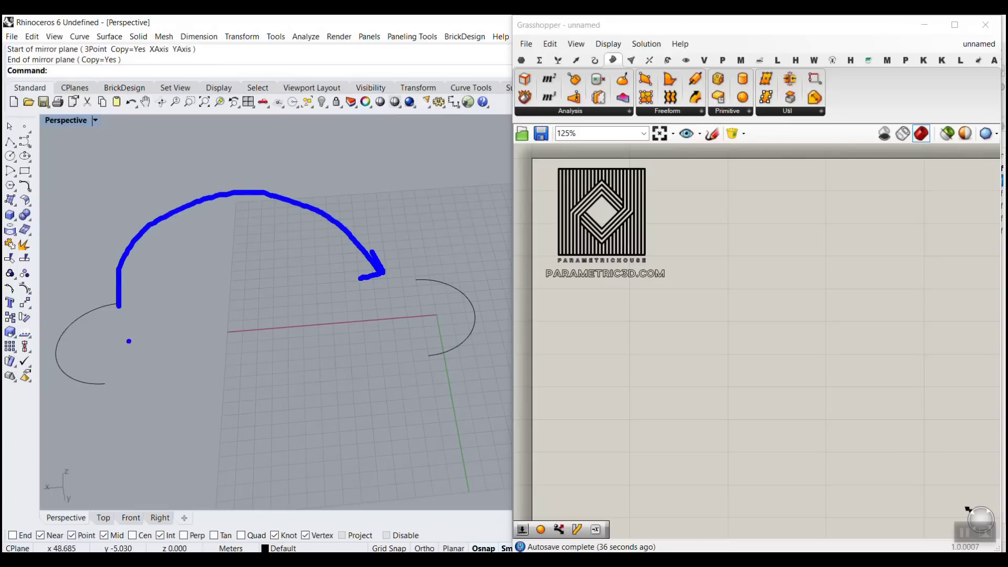
pyautogui.press('Escape')
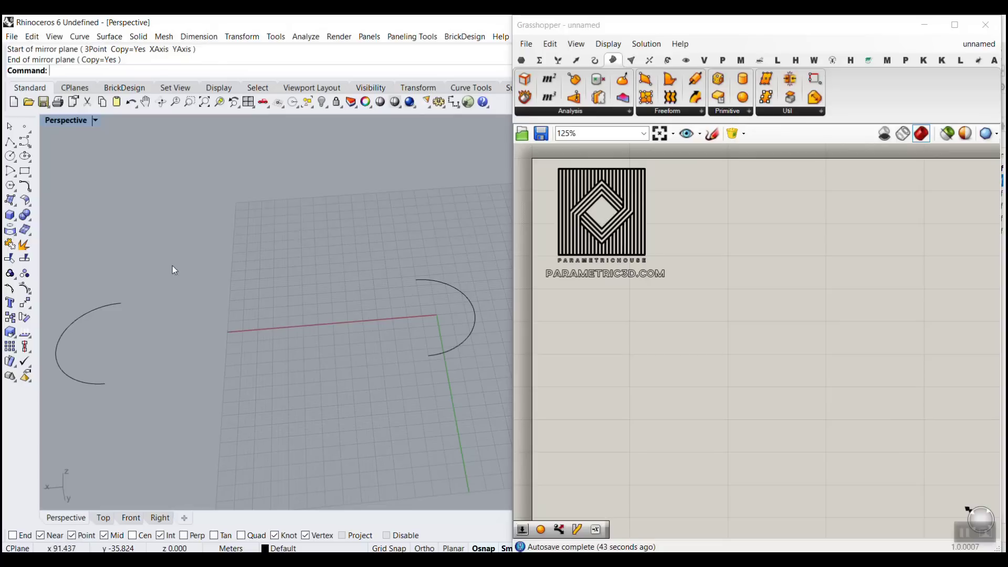
# Step: Draw a tall vertical arc with the StartPoint option, joining the facing rear endpoints of the two ground arcs
pyautogui.click(10, 172)
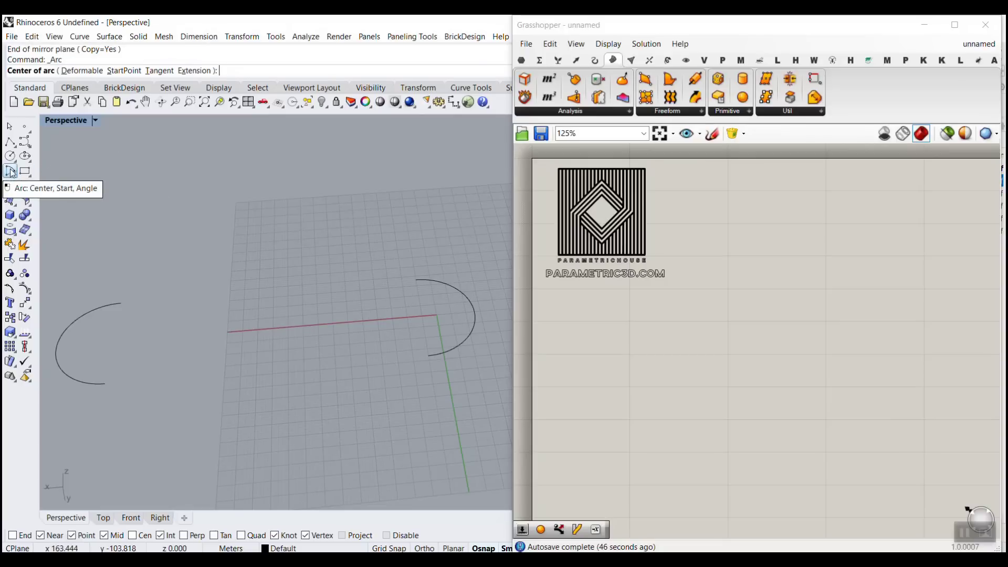
pyautogui.click(120, 70)
pyautogui.click(121, 303)
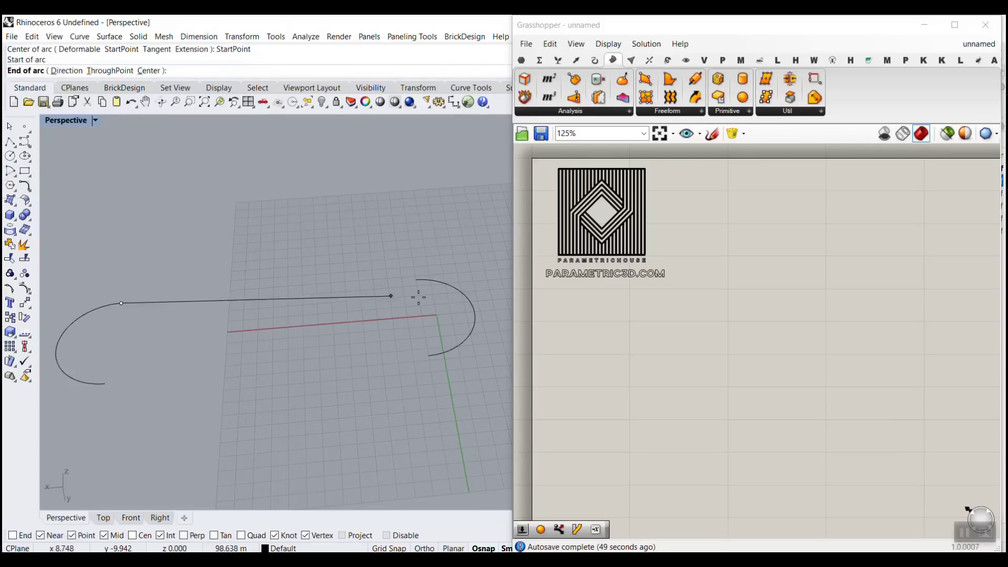
pyautogui.click(416, 280)
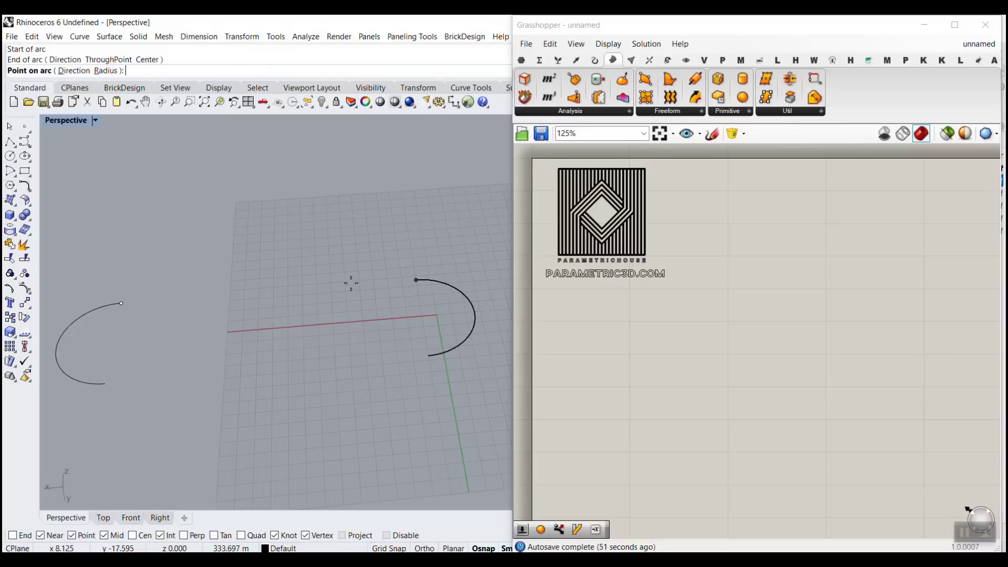
pyautogui.click(271, 288)
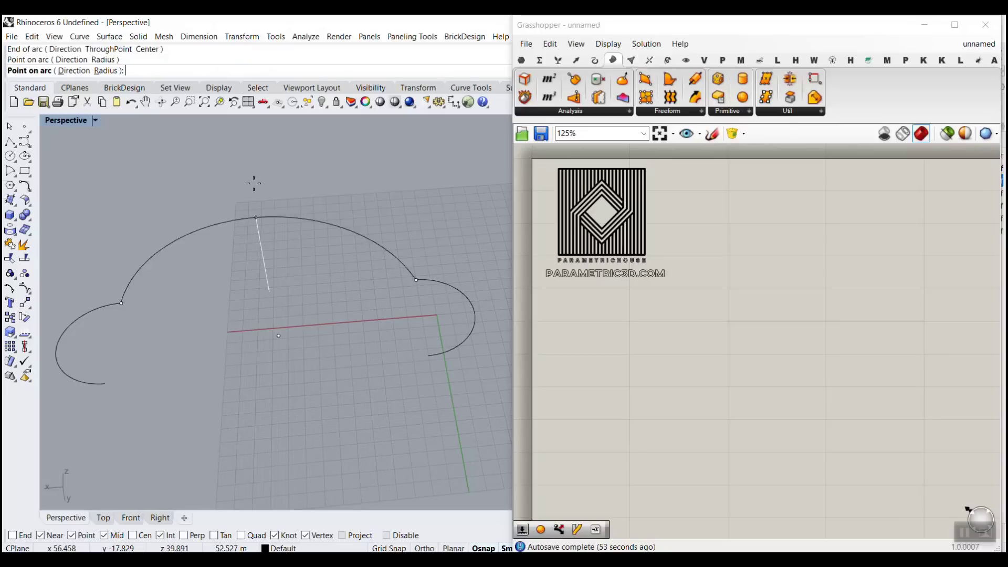
pyautogui.click(248, 168)
# Step: Zoom to the extents of the curves and narrow the Grasshopper window to enlarge the modelling viewport
pyautogui.scroll(-5, 266, 257)
pyautogui.moveTo(264, 304); pyautogui.dragTo(232, 307, button='right')
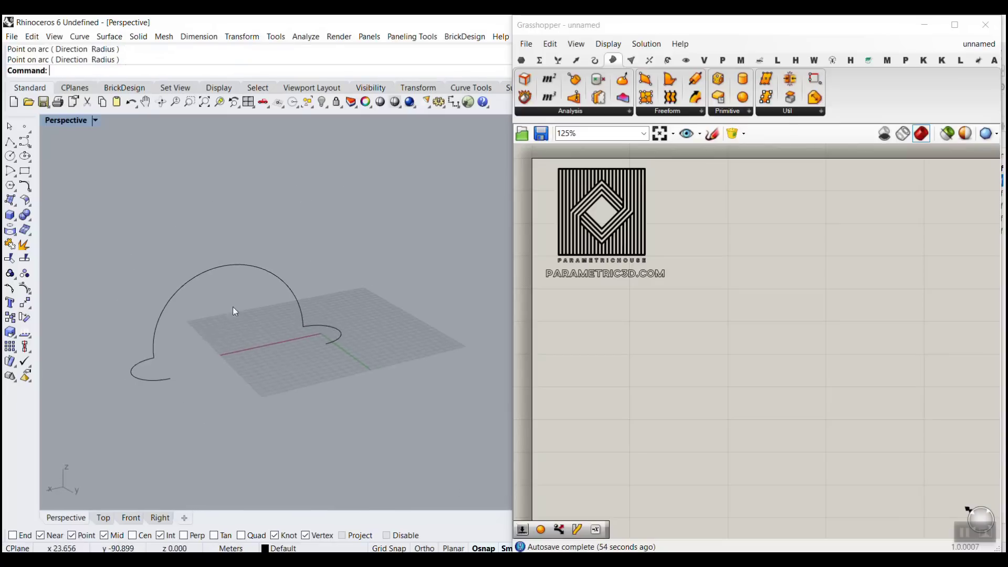
pyautogui.click(211, 101)
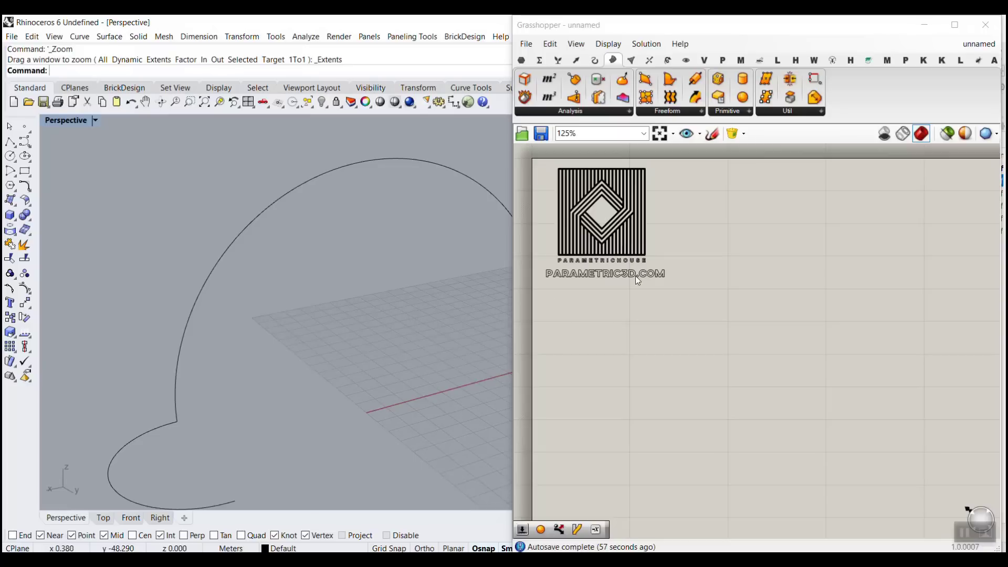
pyautogui.moveTo(513, 232); pyautogui.dragTo(818, 239)
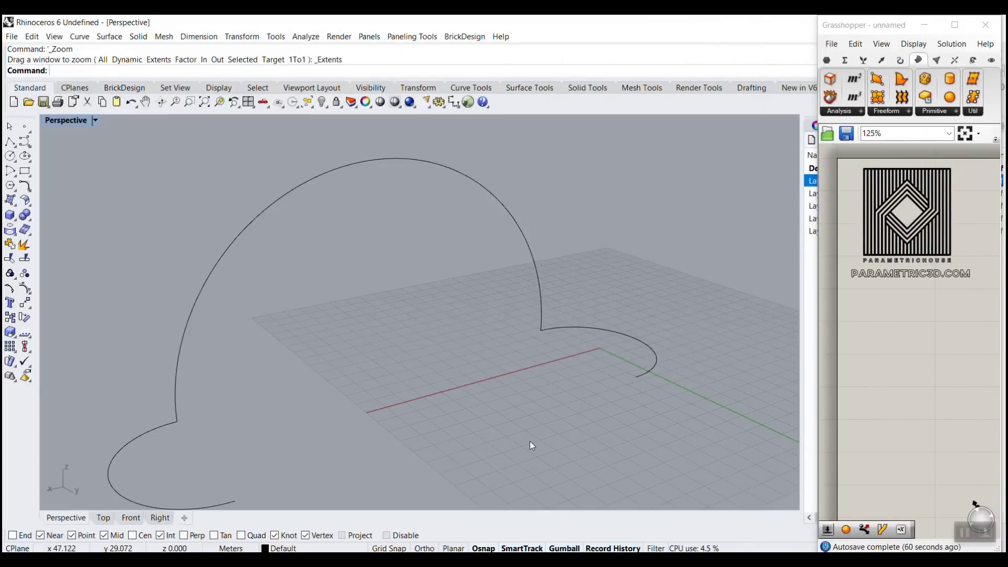
# Step: Sweep the two ground arcs along the tall vertical arc with Sweep1, keeping Freeform frame style and unchanged cross sections
pyautogui.write('Sweep1')
pyautogui.press('Return')
pyautogui.scroll(-1, 390, 289)
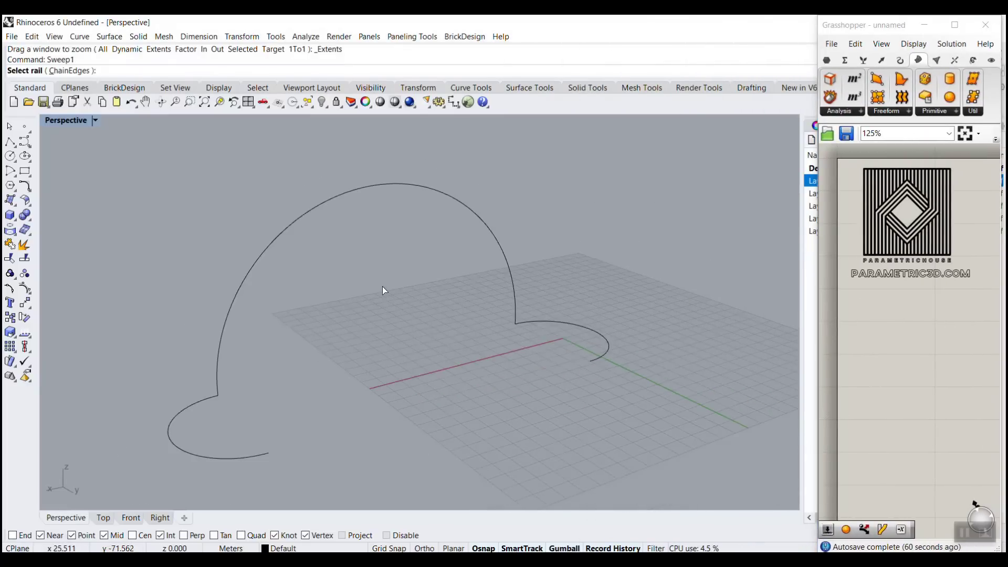
pyautogui.click(347, 198)
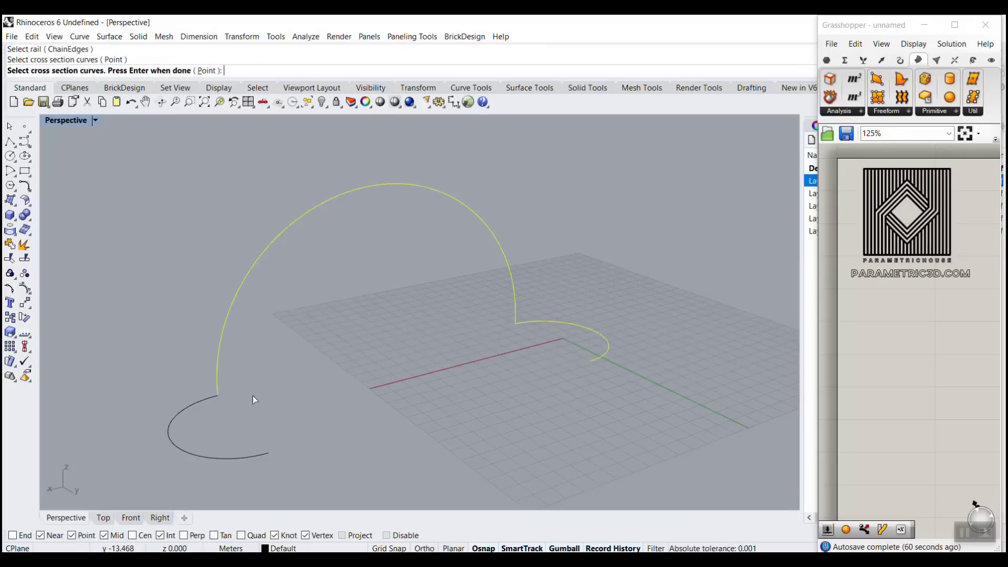
pyautogui.click(191, 406)
pyautogui.press('Return')
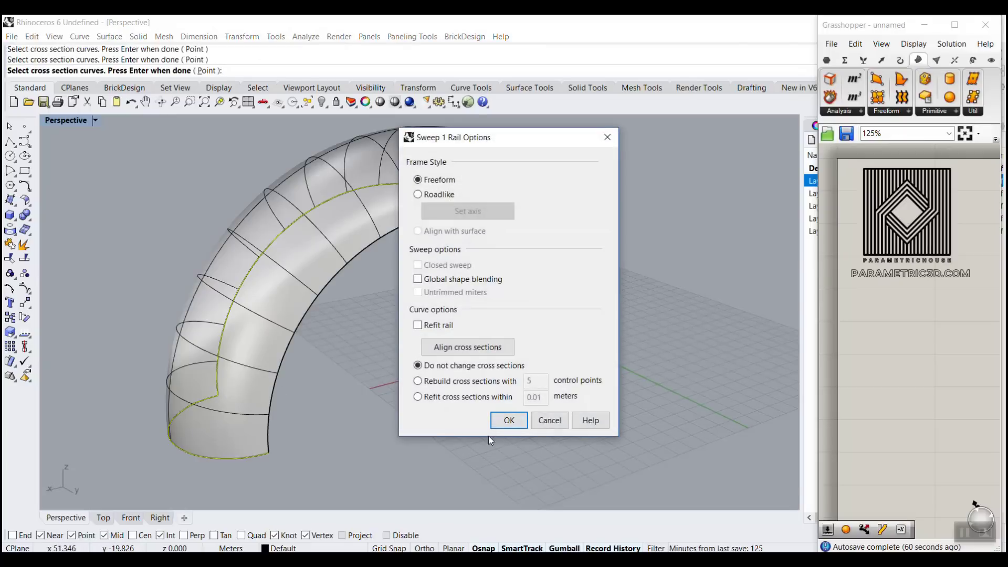
pyautogui.press('Return')
# Step: Scale the ground arc near the origin uniformly to more than twice its size, widening that end of the swept surface
pyautogui.moveTo(628, 270); pyautogui.dragTo(535, 244, button='right')
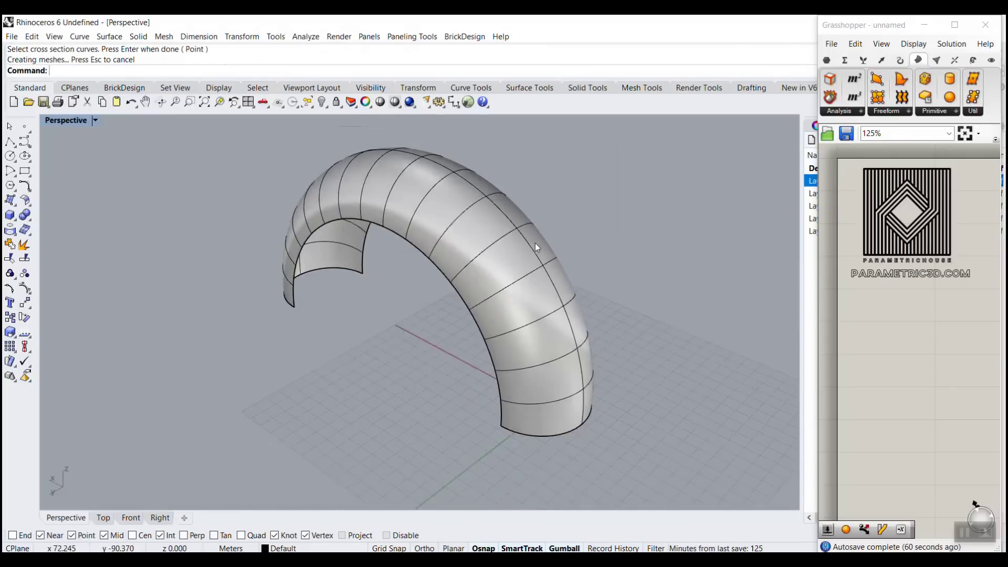
pyautogui.scroll(-3, 535, 243)
pyautogui.scroll(5, 566, 354)
pyautogui.click(531, 292)
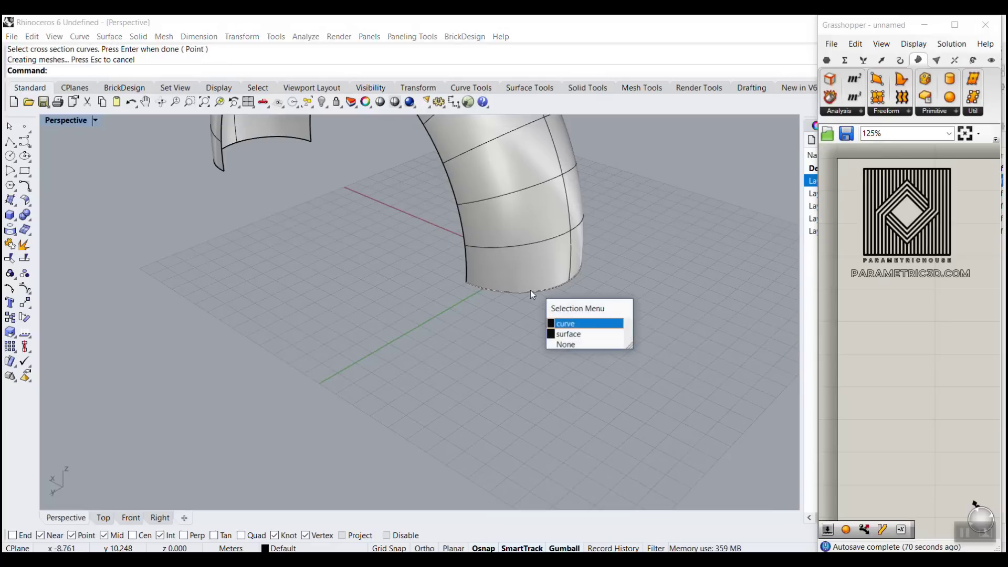
pyautogui.click(568, 324)
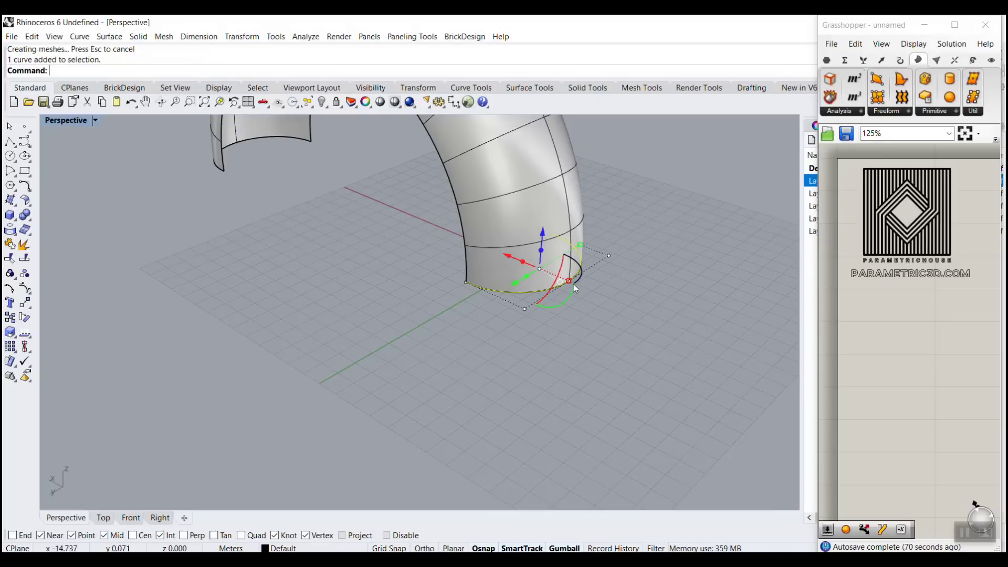
pyautogui.moveTo(570, 281); pyautogui.dragTo(610, 298)
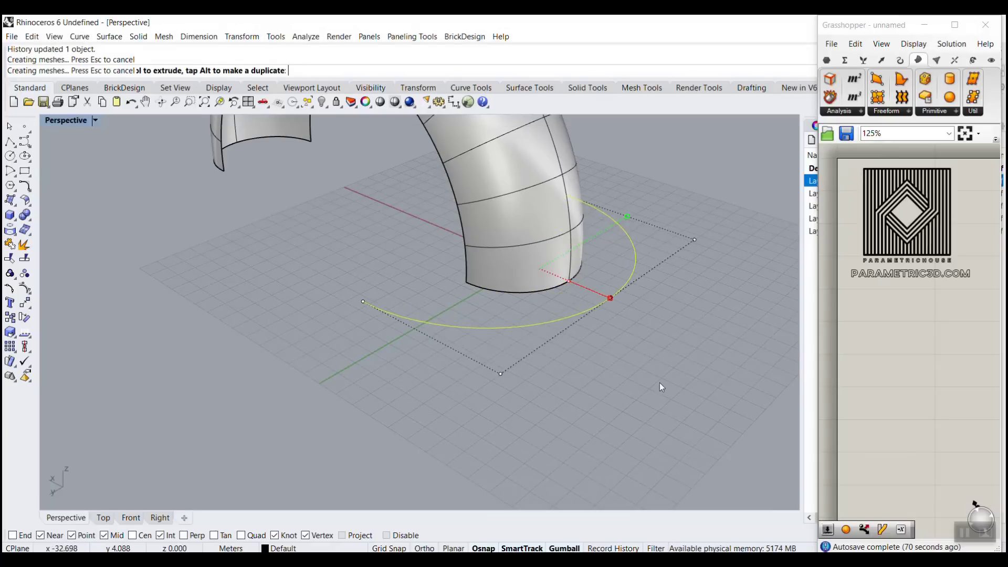
pyautogui.click(660, 383)
pyautogui.scroll(-8, 285, 354)
pyautogui.moveTo(286, 354); pyautogui.dragTo(383, 263, button='right')
pyautogui.scroll(3, 408, 290)
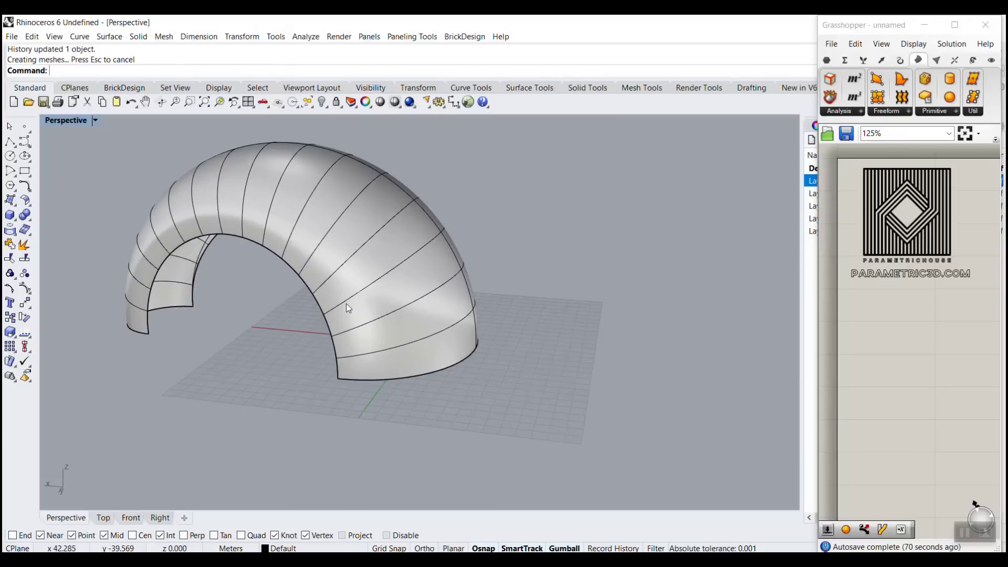
# Step: Rebuild the swept surface with 30 points and degree 3 in both U and V, deleting the input
pyautogui.scroll(-6, 374, 345)
pyautogui.moveTo(374, 345); pyautogui.dragTo(384, 365, button='right')
pyautogui.scroll(7, 370, 301)
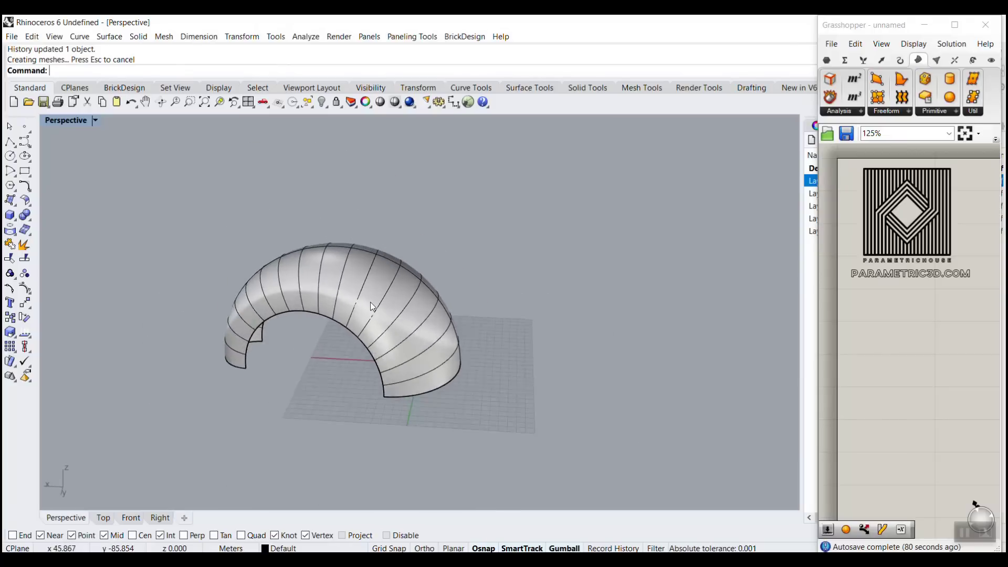
pyautogui.click(356, 301)
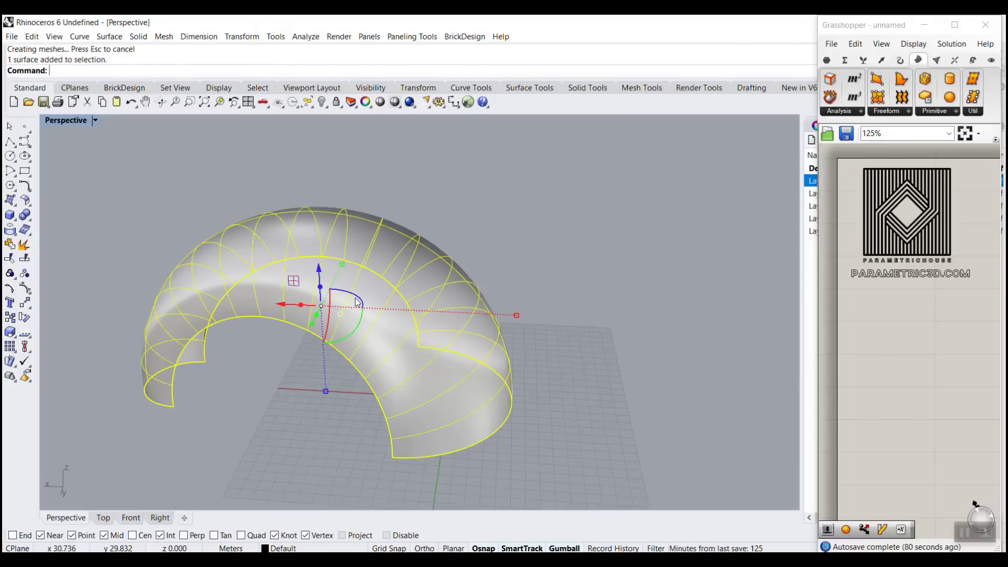
pyautogui.write('rebuild')
pyautogui.press('Return')
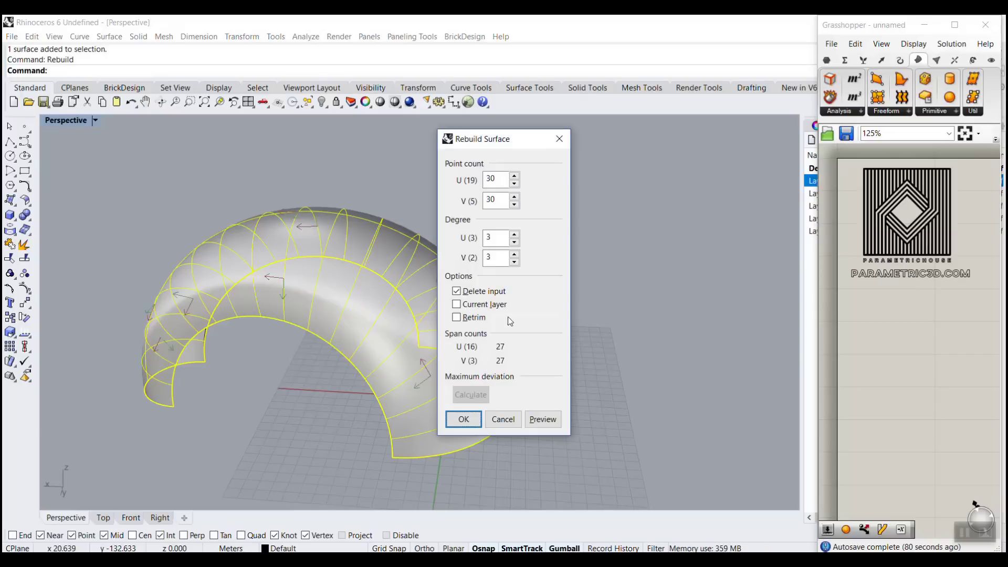
pyautogui.click(472, 420)
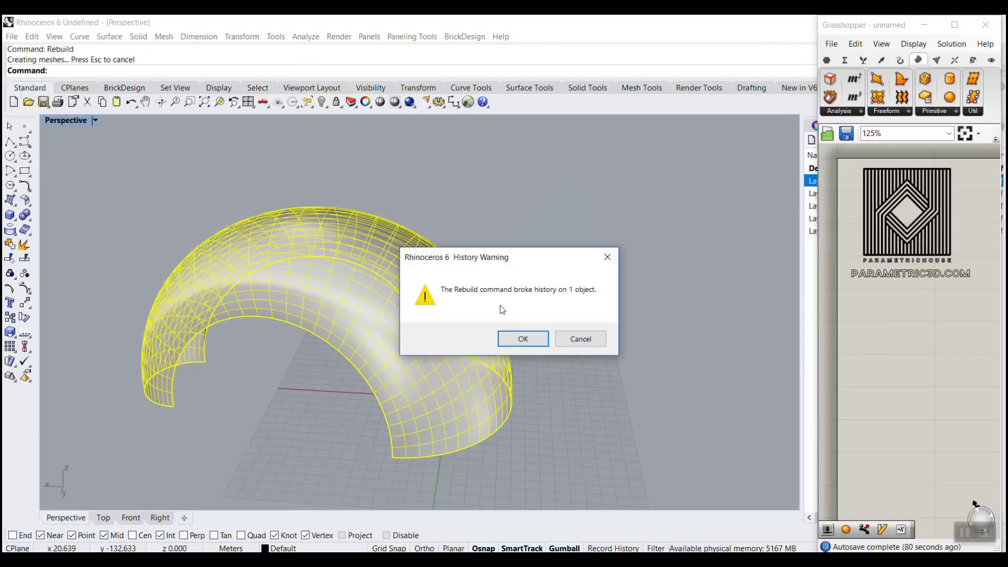
pyautogui.click(523, 339)
# Step: Inspect the rebuilt surface and its isocurves from several angles
pyautogui.moveTo(523, 339); pyautogui.dragTo(406, 307, button='right')
pyautogui.click(405, 307)
pyautogui.moveTo(500, 250); pyautogui.dragTo(659, 248, button='right')
pyautogui.scroll(-8, 515, 248)
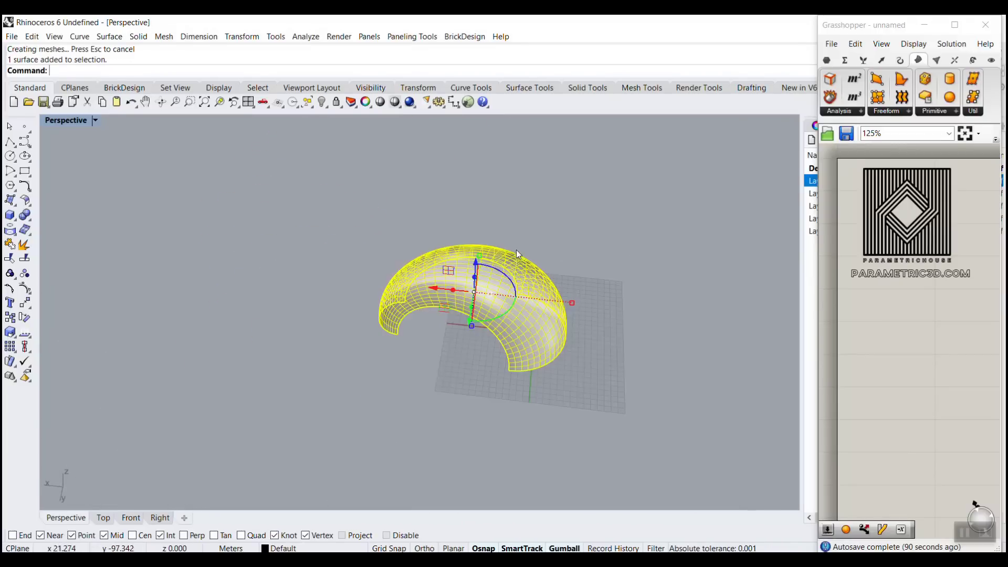
pyautogui.scroll(4, 471, 337)
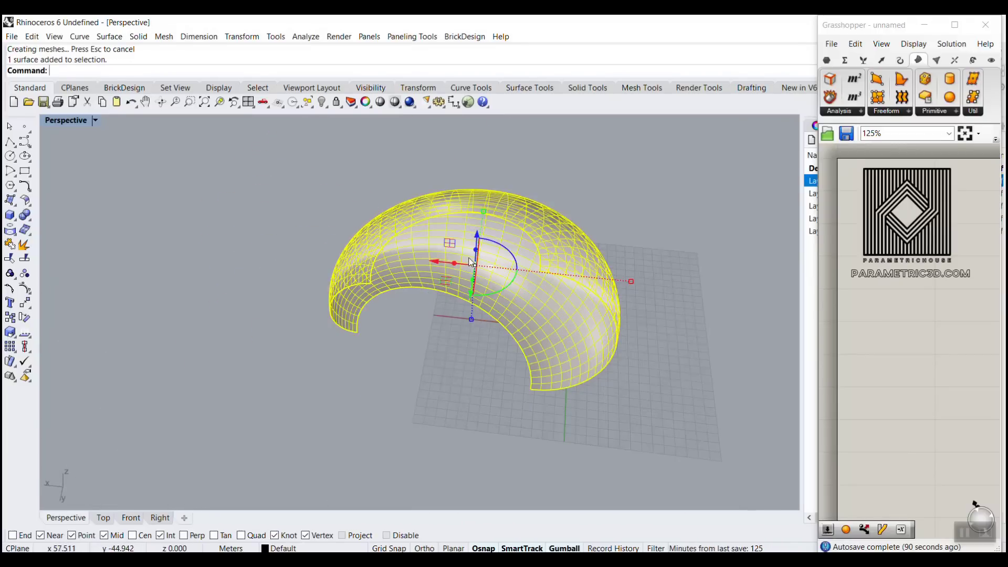
pyautogui.moveTo(468, 266); pyautogui.dragTo(344, 253, button='right')
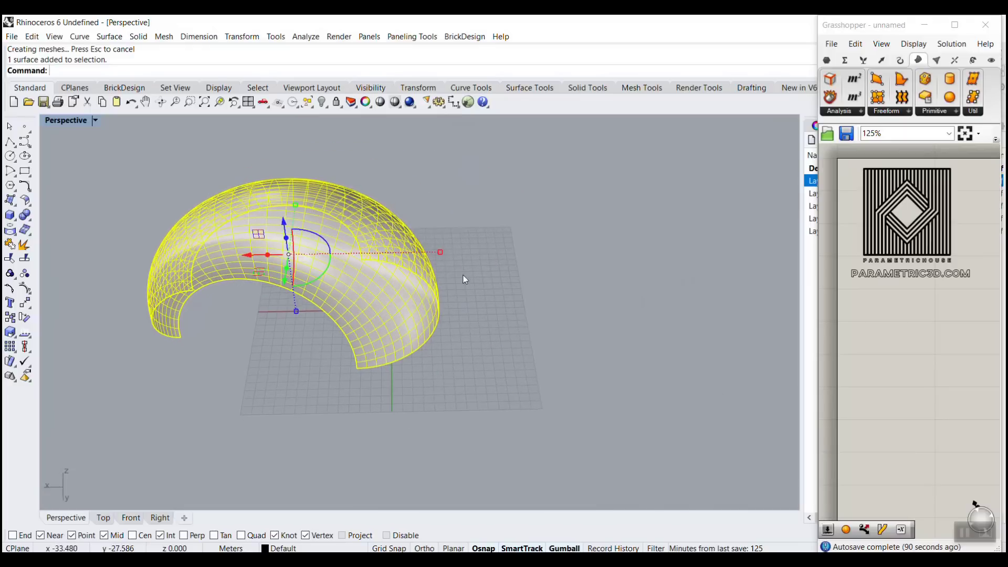
pyautogui.click(464, 277)
# Step: Widen the Grasshopper window and place the Exceptions component that labels component names on the canvas
pyautogui.moveTo(818, 186); pyautogui.dragTo(443, 185)
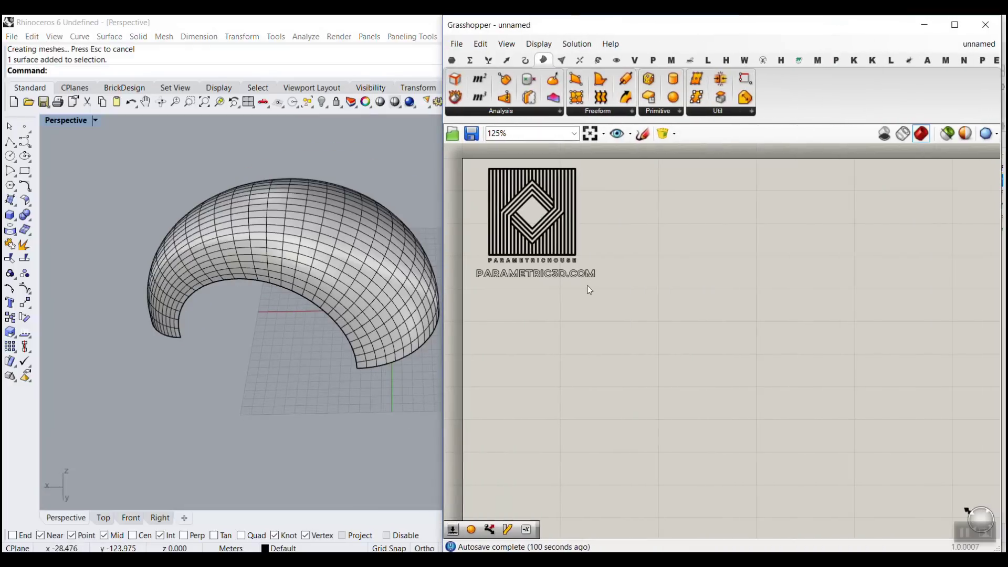
pyautogui.moveTo(597, 291); pyautogui.dragTo(681, 292, button='right')
pyautogui.click(452, 61)
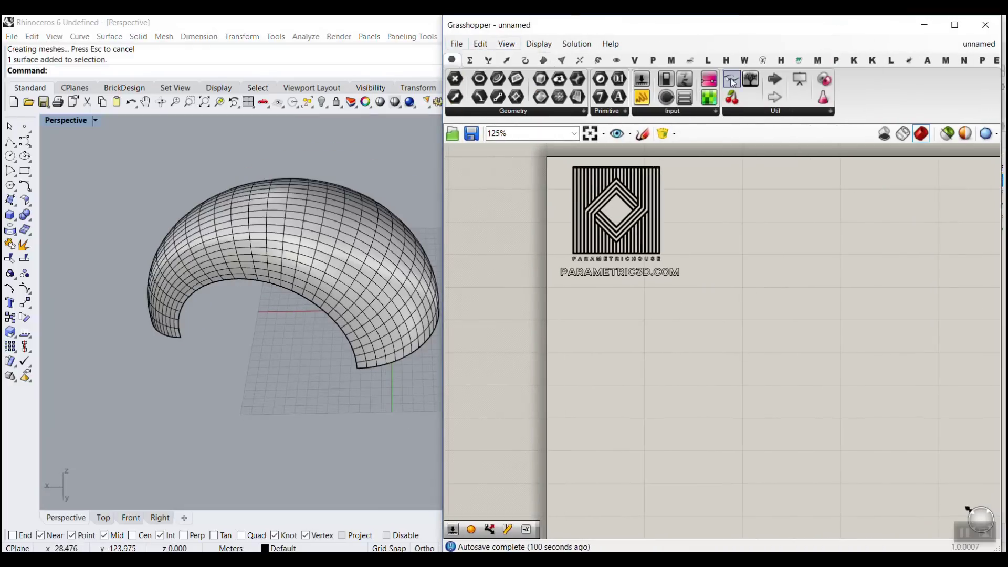
pyautogui.moveTo(732, 81); pyautogui.dragTo(748, 179)
pyautogui.moveTo(792, 216); pyautogui.dragTo(694, 297, button='right')
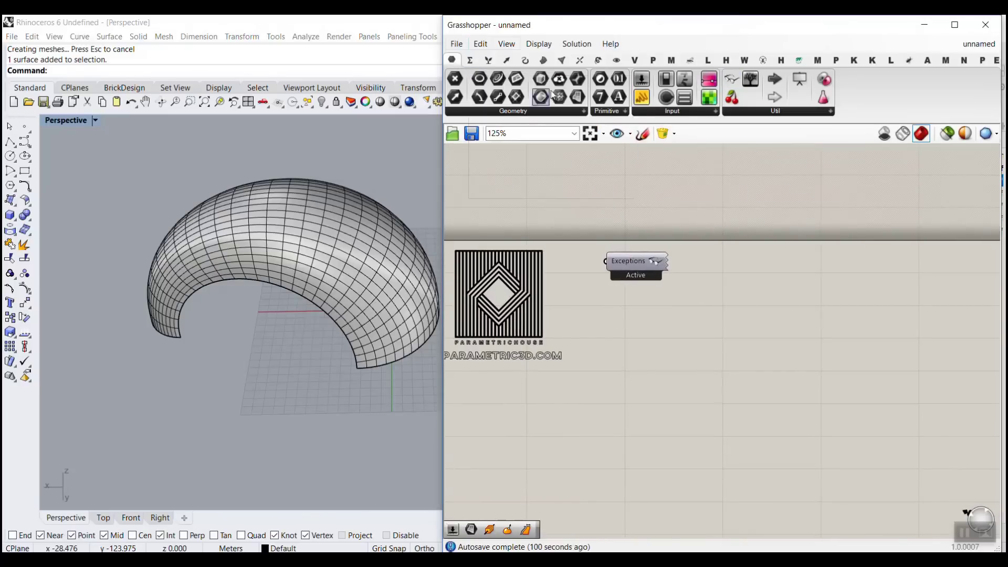
# Step: Place a Surface parameter on the canvas and reference the rebuilt arched surface in it
pyautogui.moveTo(577, 97); pyautogui.dragTo(650, 368)
pyautogui.scroll(4, 651, 369)
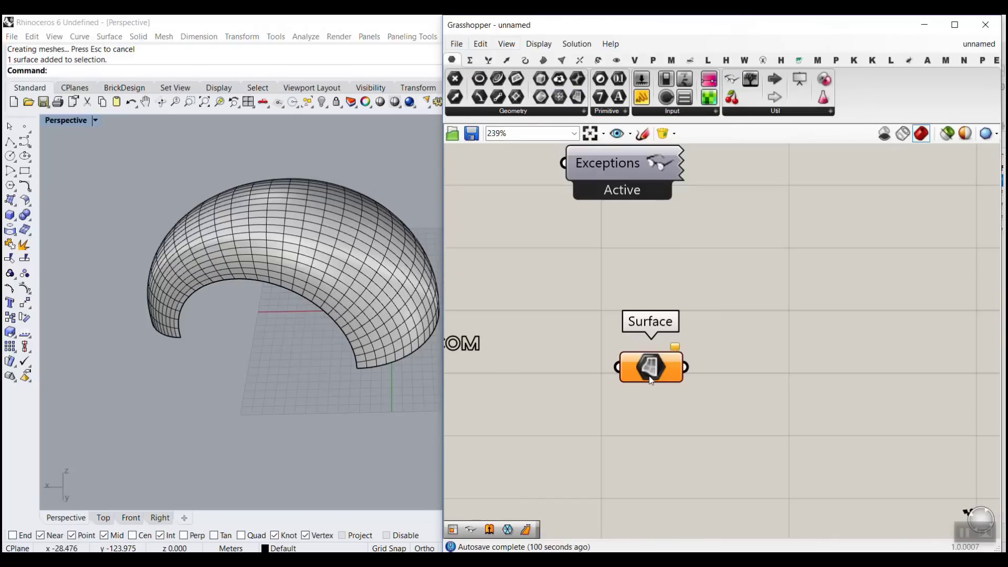
pyautogui.rightClick(651, 380)
pyautogui.click(704, 455)
pyautogui.click(326, 233)
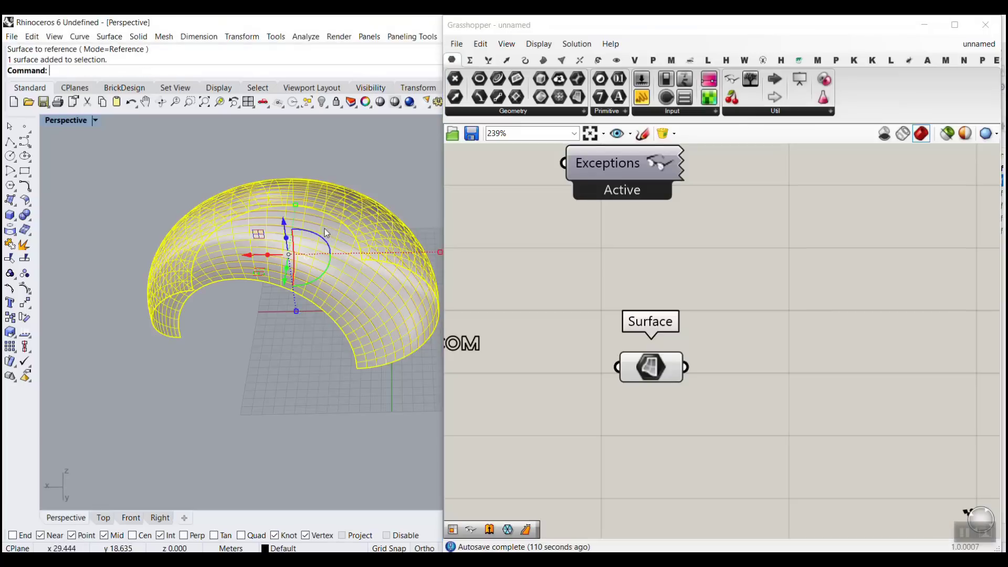
# Step: Hide the referenced Rhino surface and delete the three construction arcs left behind
pyautogui.click(322, 102)
pyautogui.moveTo(220, 238); pyautogui.dragTo(308, 259, button='right')
pyautogui.moveTo(389, 191); pyautogui.dragTo(160, 333)
pyautogui.press('Delete')
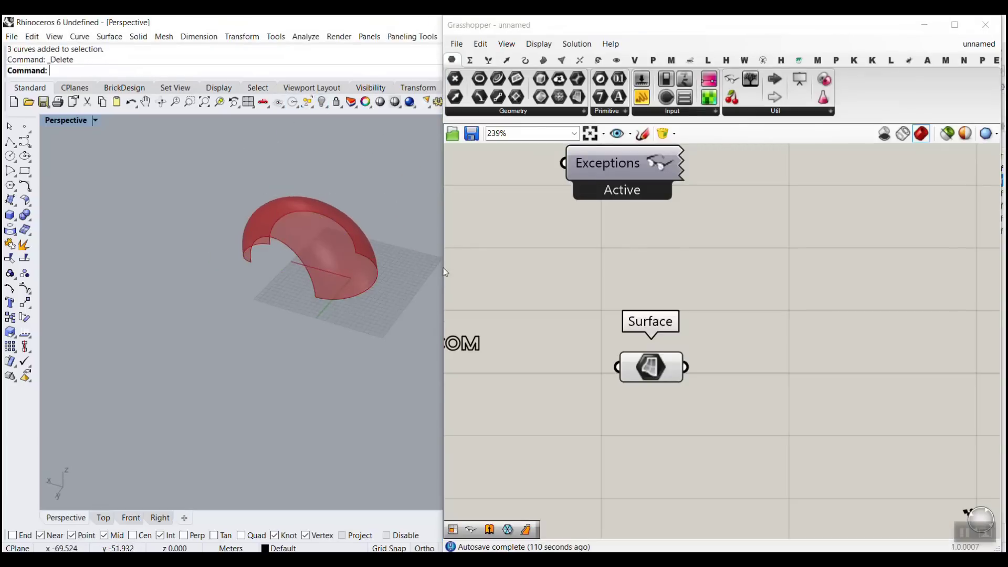
pyautogui.scroll(1, 444, 271)
pyautogui.scroll(2, 229, 275)
pyautogui.scroll(-2, 260, 270)
pyautogui.scroll(4, 229, 268)
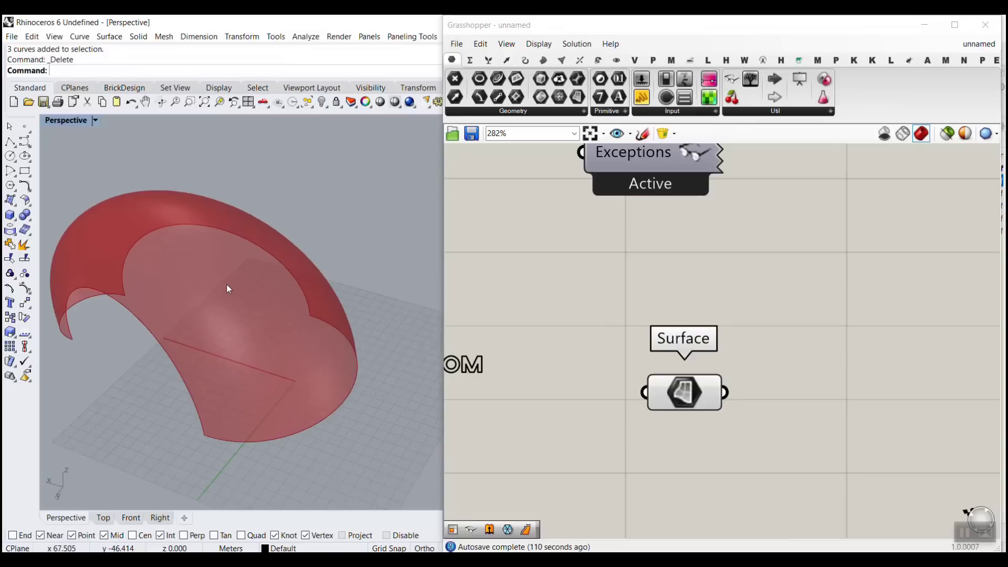
pyautogui.scroll(-3, 202, 248)
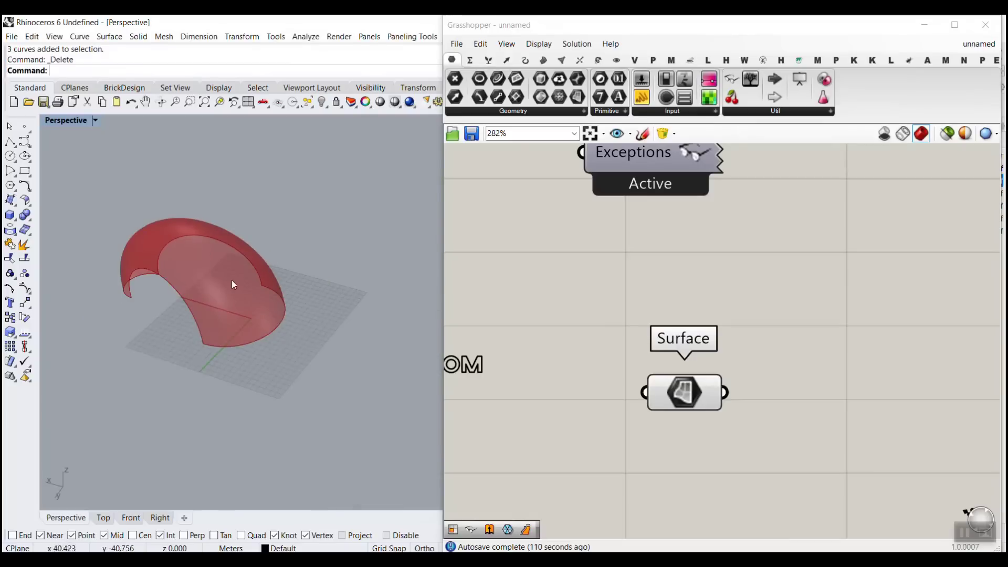
# Step: Show the hidden Rhino surfaces and delete the extra one crossing the arched shell
pyautogui.click(325, 107)
pyautogui.click(272, 256)
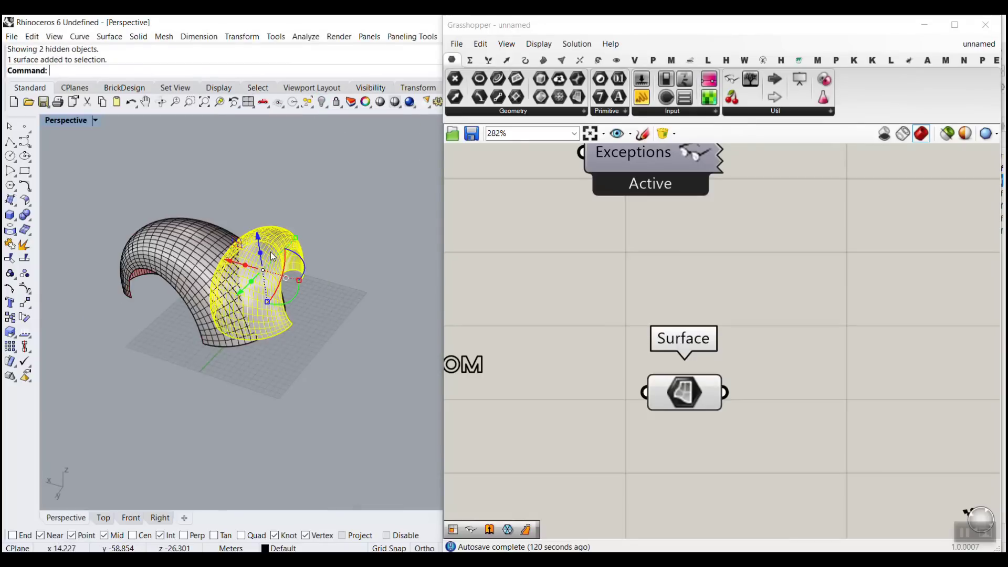
pyautogui.press('Delete')
# Step: Move the remaining arched surface freehand toward the rear of the ground grid and hide it
pyautogui.moveTo(220, 295); pyautogui.dragTo(239, 229)
pyautogui.click(313, 296)
pyautogui.click(270, 221)
pyautogui.click(322, 103)
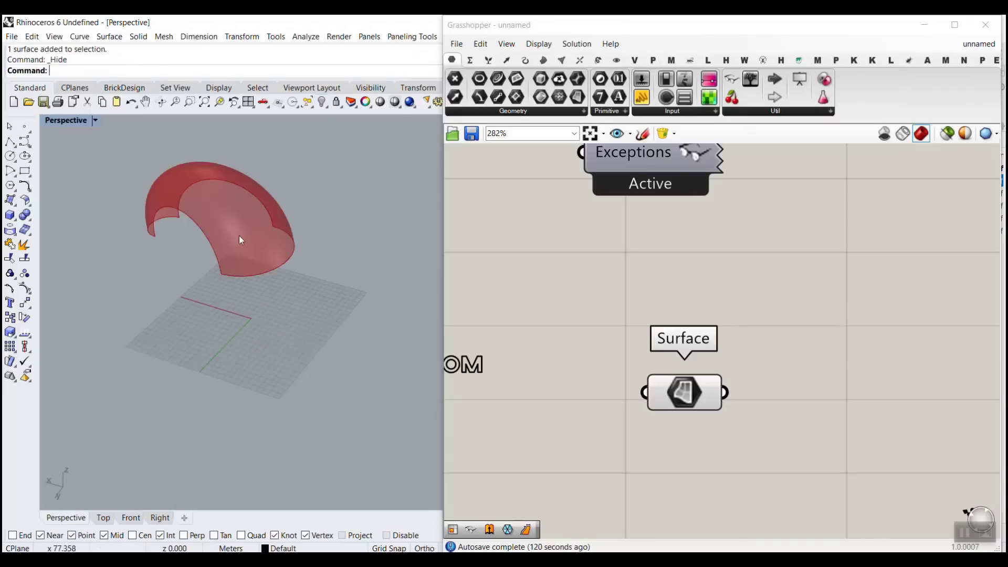
pyautogui.scroll(5, 239, 238)
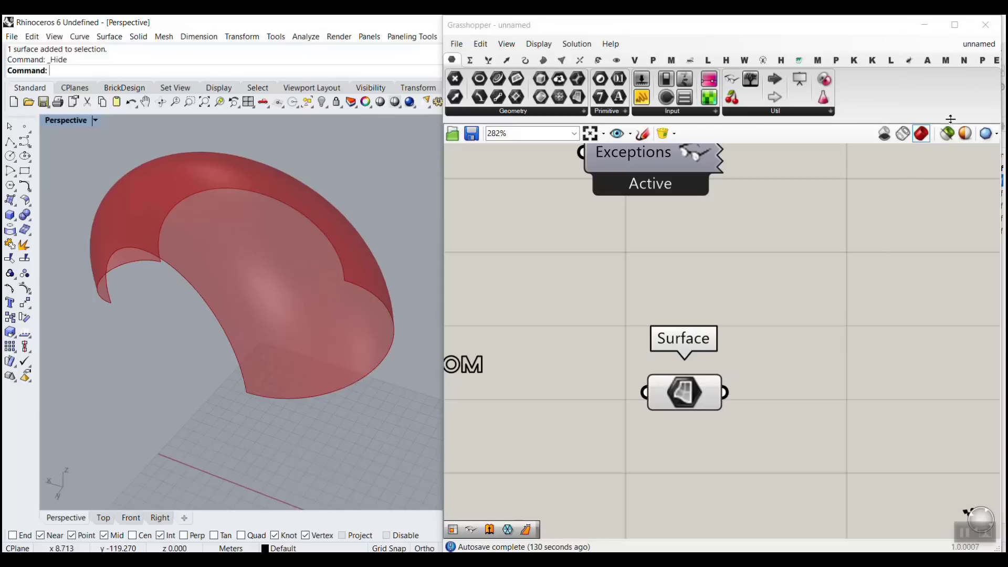
pyautogui.moveTo(957, 88); pyautogui.dragTo(949, 66)
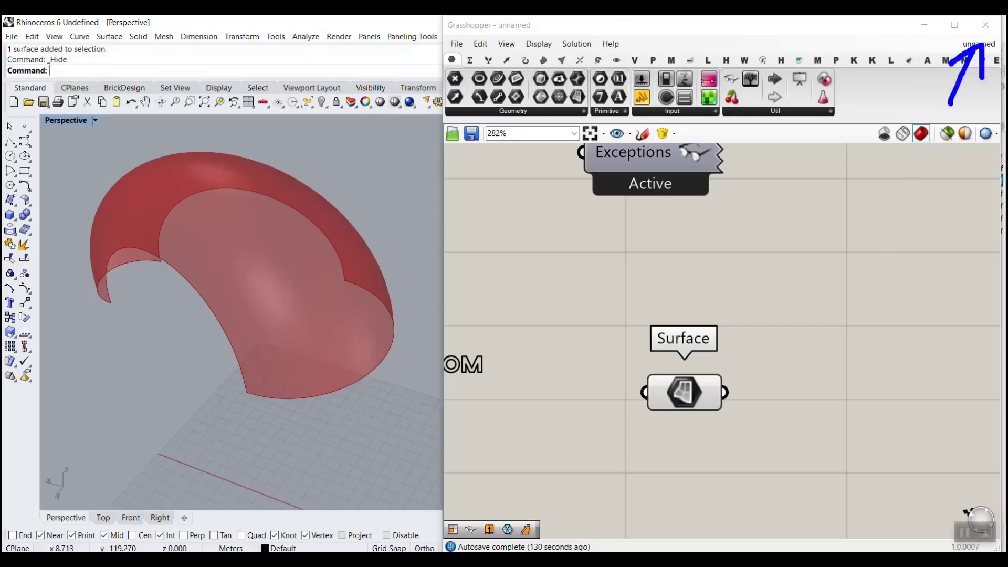
pyautogui.press('Escape')
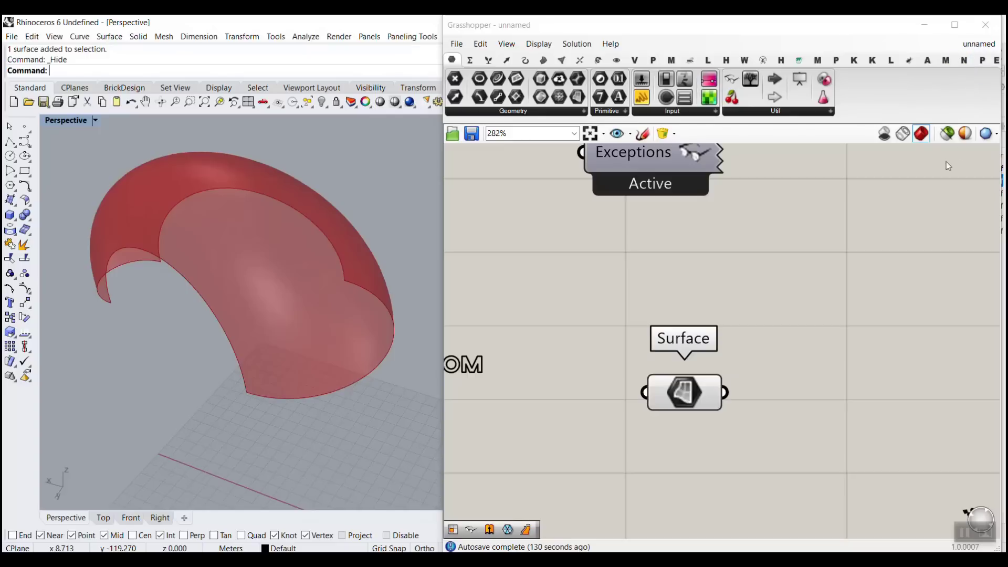
# Step: Add a Dimensions component beside the Surface parameter and connect the parameter's output to its Surface input
pyautogui.moveTo(754, 316); pyautogui.dragTo(718, 273, button='right')
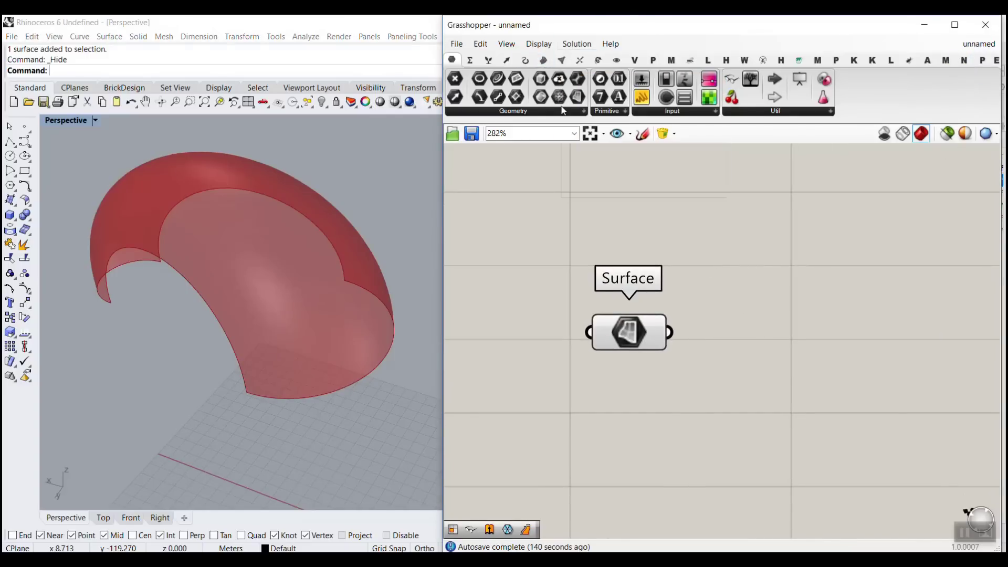
pyautogui.doubleClick(750, 327)
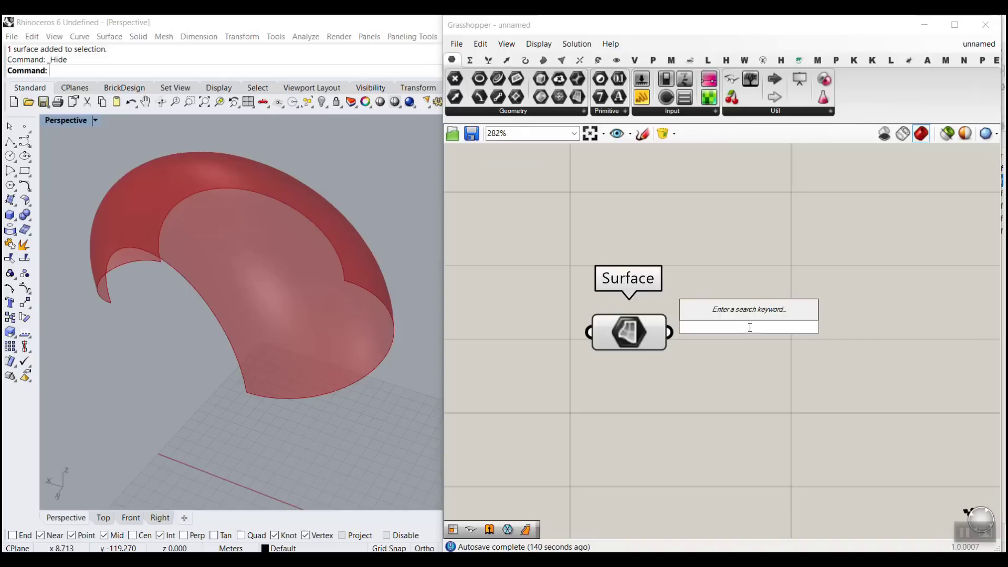
pyautogui.write('dim')
pyautogui.click(750, 308)
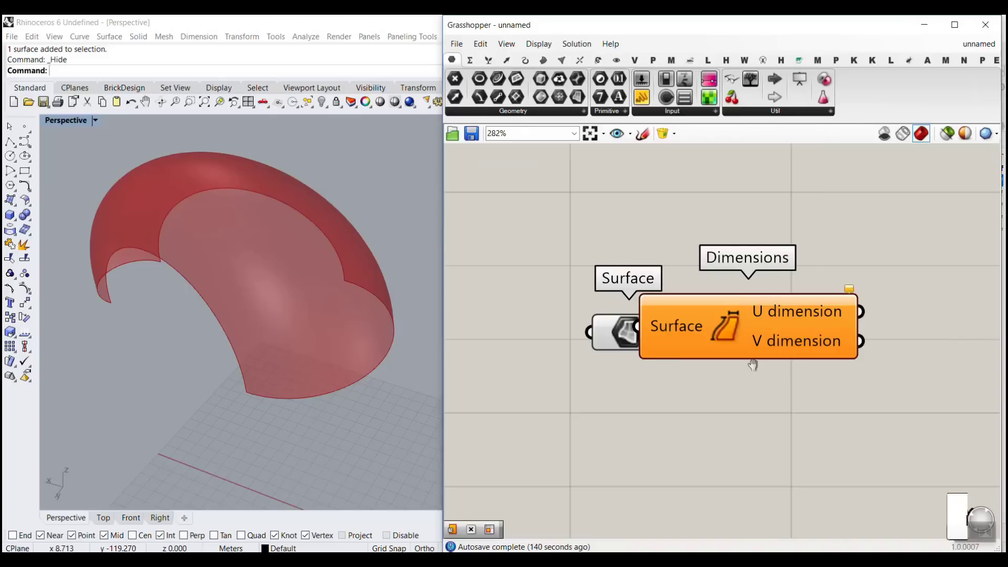
pyautogui.moveTo(753, 365); pyautogui.dragTo(676, 316, button='right')
pyautogui.moveTo(677, 303); pyautogui.dragTo(791, 357)
pyautogui.moveTo(594, 283); pyautogui.dragTo(673, 334)
# Step: Check the shell surface's U and V dimensions on the Dimensions component's outputs
pyautogui.moveTo(795, 324); pyautogui.dragTo(637, 247, button='right')
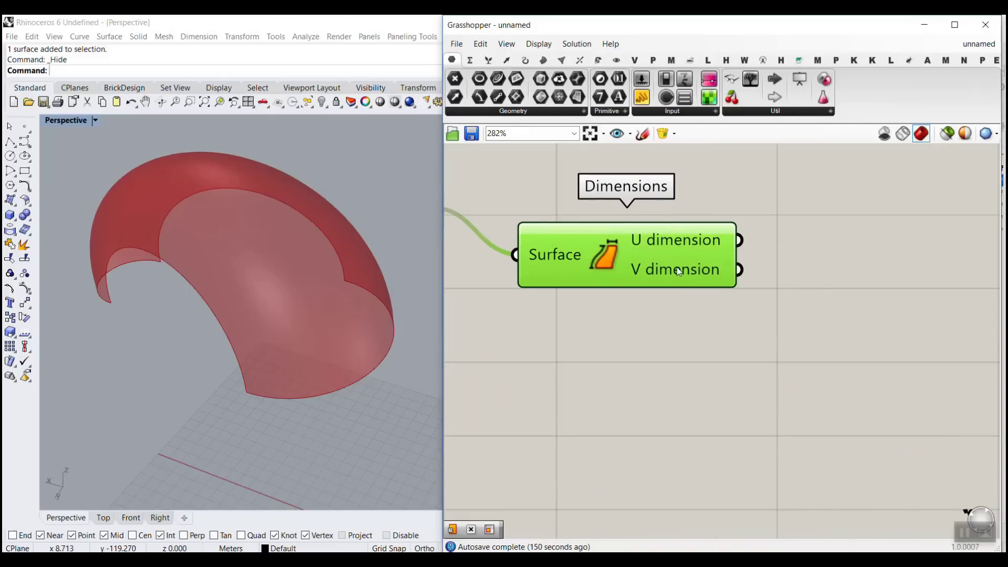
pyautogui.moveTo(678, 270)
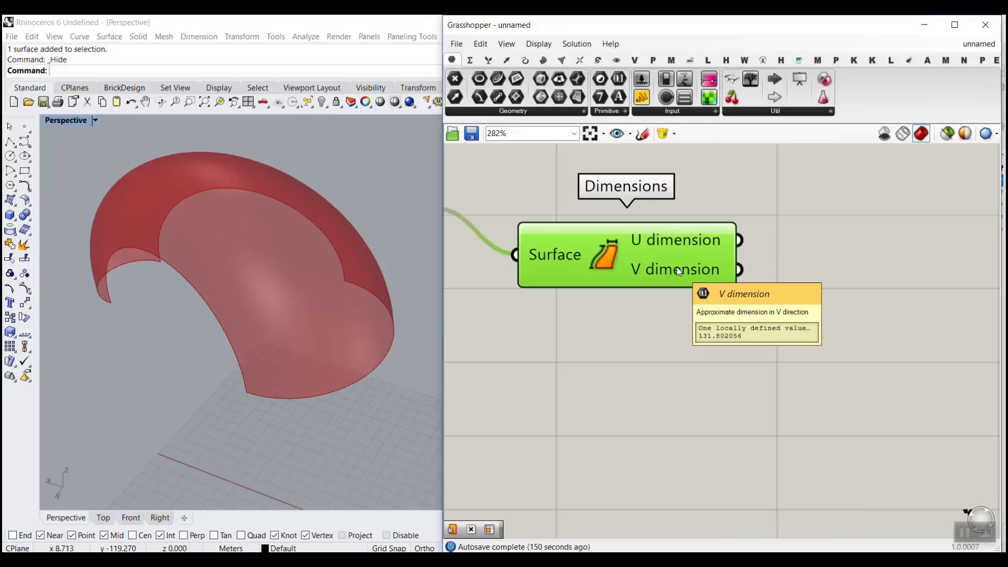
pyautogui.moveTo(680, 242)
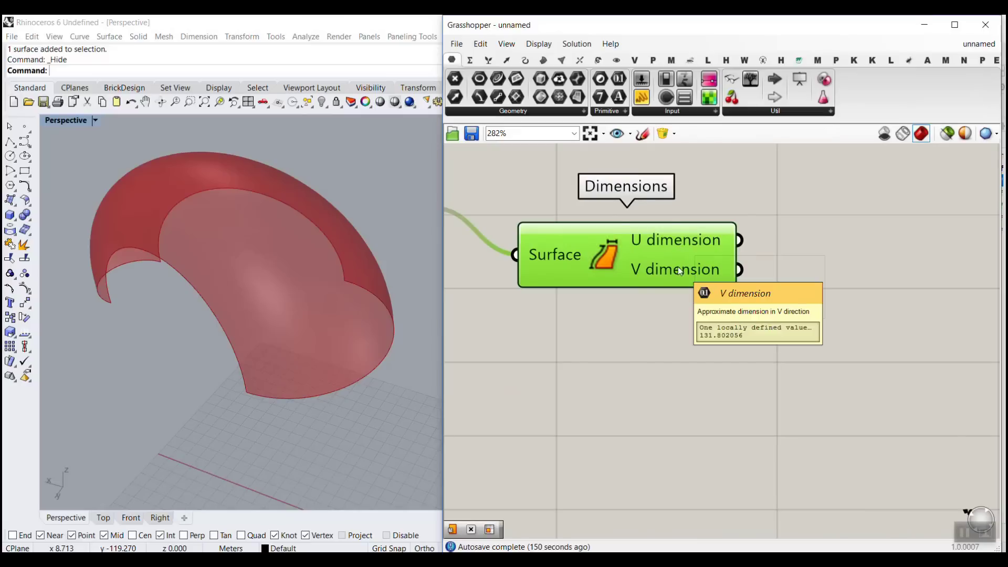
pyautogui.scroll(-3, 213, 298)
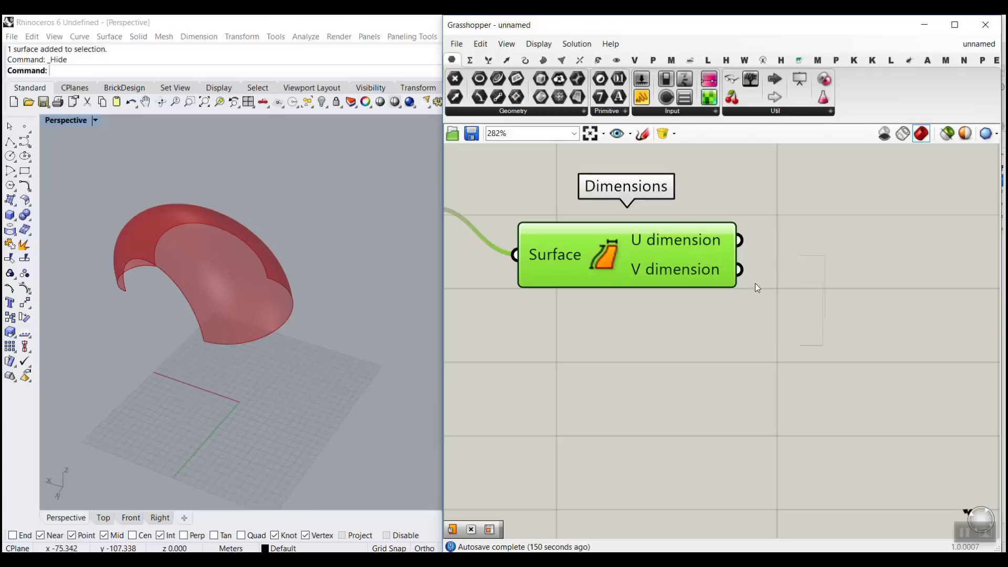
# Step: Add a Plane Surface component beside the Dimensions component
pyautogui.click(853, 274)
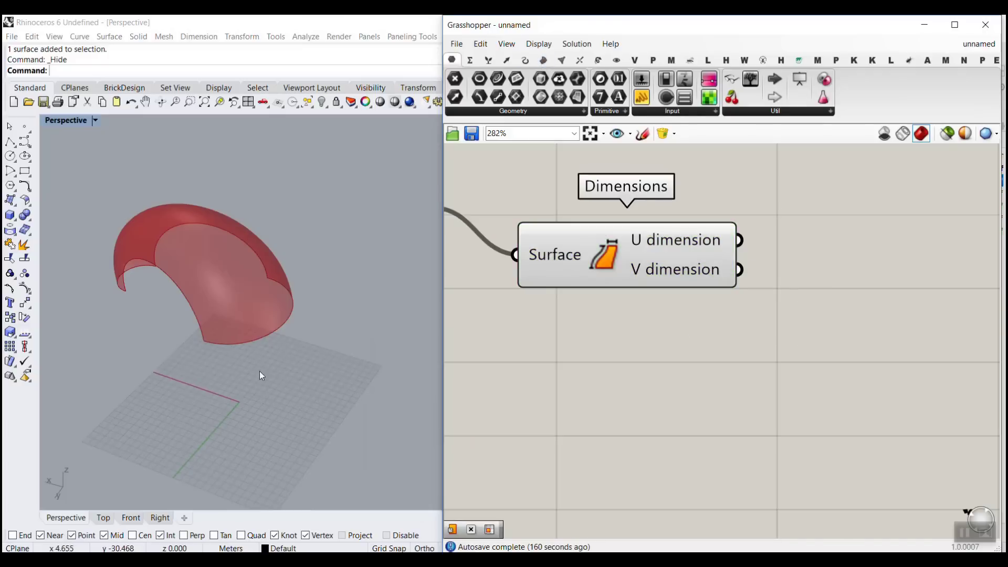
pyautogui.click(544, 61)
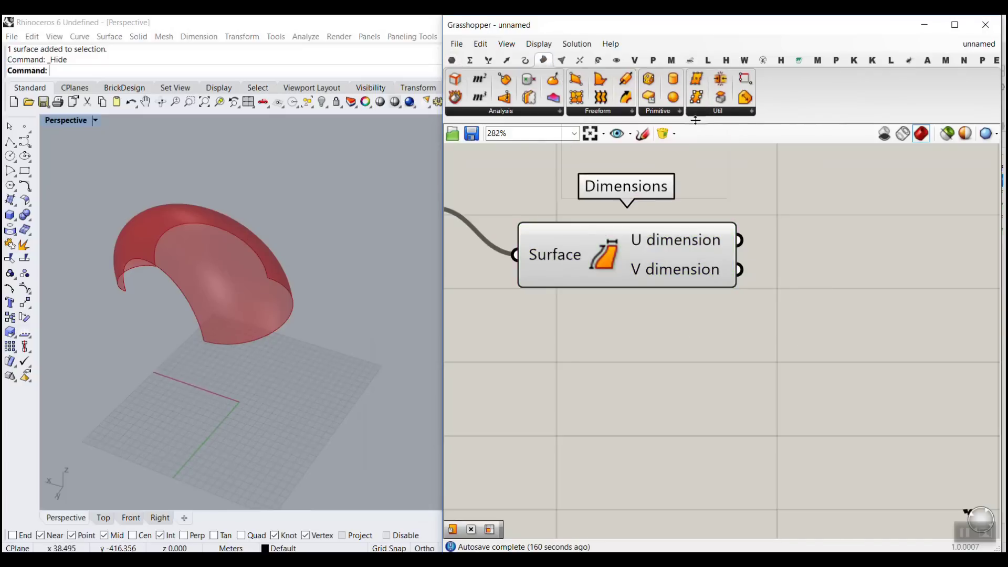
pyautogui.click(680, 111)
pyautogui.click(677, 133)
pyautogui.click(877, 277)
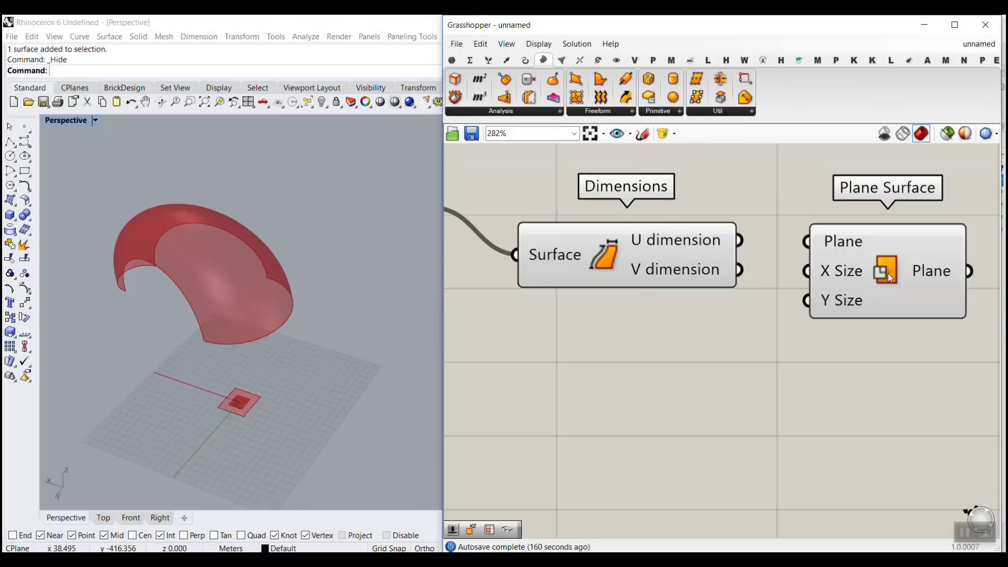
# Step: Connect the Dimensions component's U dimension to the Plane Surface's X Size and its V dimension to Y Size
pyautogui.moveTo(876, 277); pyautogui.dragTo(748, 332, button='right')
pyautogui.moveTo(749, 332); pyautogui.dragTo(738, 282)
pyautogui.moveTo(614, 295); pyautogui.dragTo(682, 308)
pyautogui.moveTo(755, 277); pyautogui.dragTo(749, 319)
pyautogui.scroll(-7, 236, 240)
pyautogui.moveTo(238, 239); pyautogui.dragTo(229, 294, button='right')
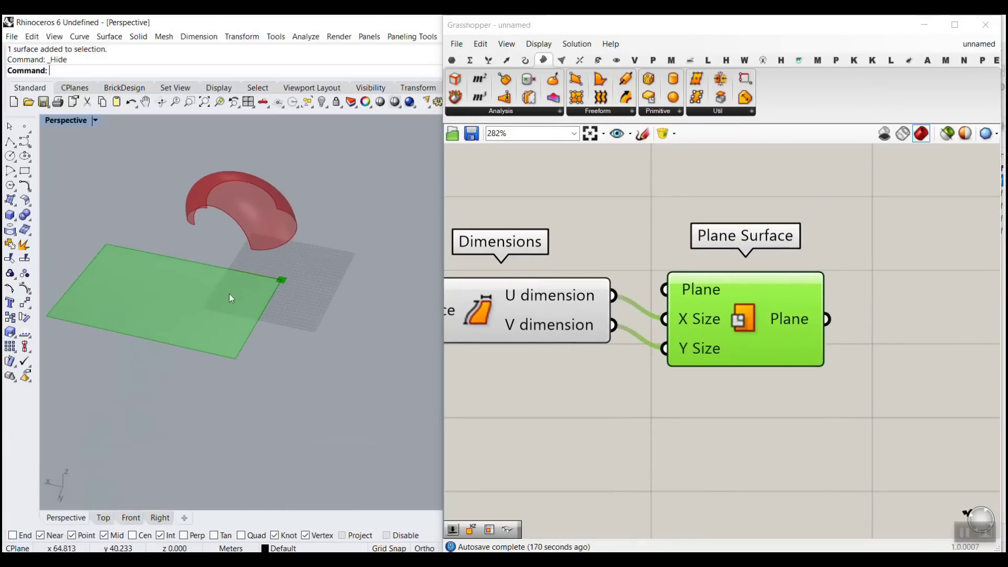
pyautogui.click(893, 228)
pyautogui.moveTo(888, 259); pyautogui.dragTo(688, 270, button='right')
pyautogui.keyDown('shift'); pyautogui.moveTo(230, 317); pyautogui.dragTo(324, 318, button='right'); pyautogui.keyUp('shift')
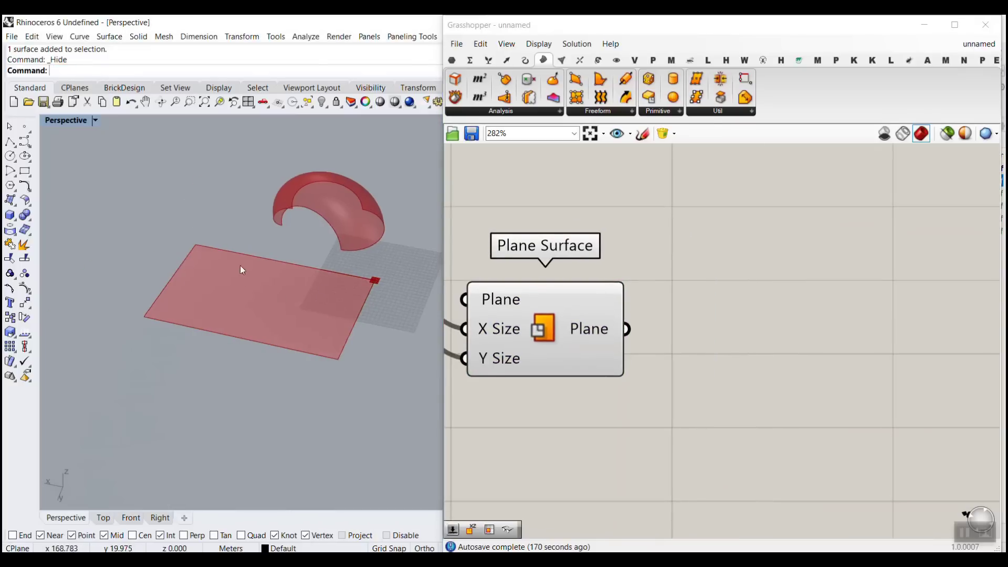
pyautogui.moveTo(191, 255); pyautogui.dragTo(369, 293)
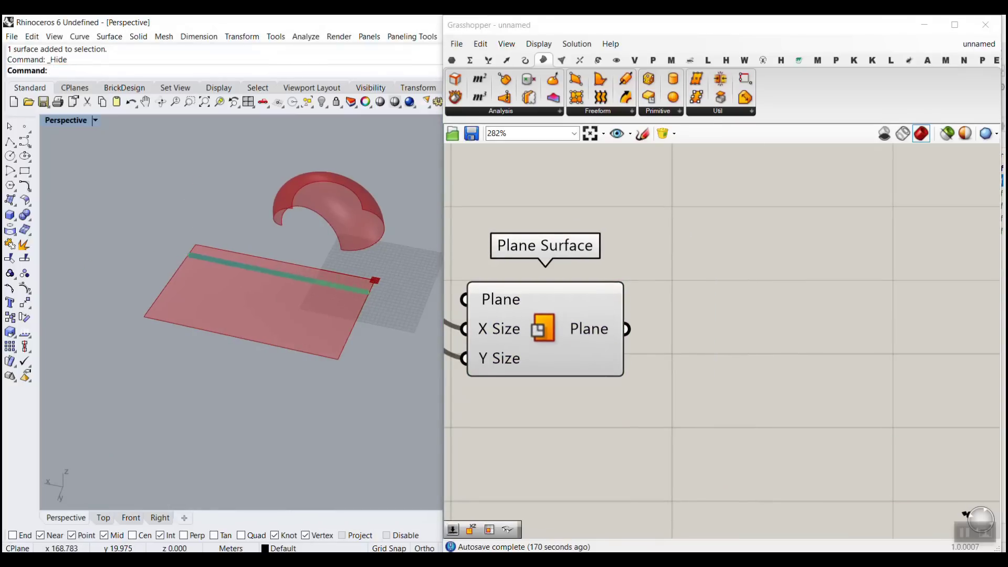
pyautogui.moveTo(179, 273); pyautogui.dragTo(365, 312)
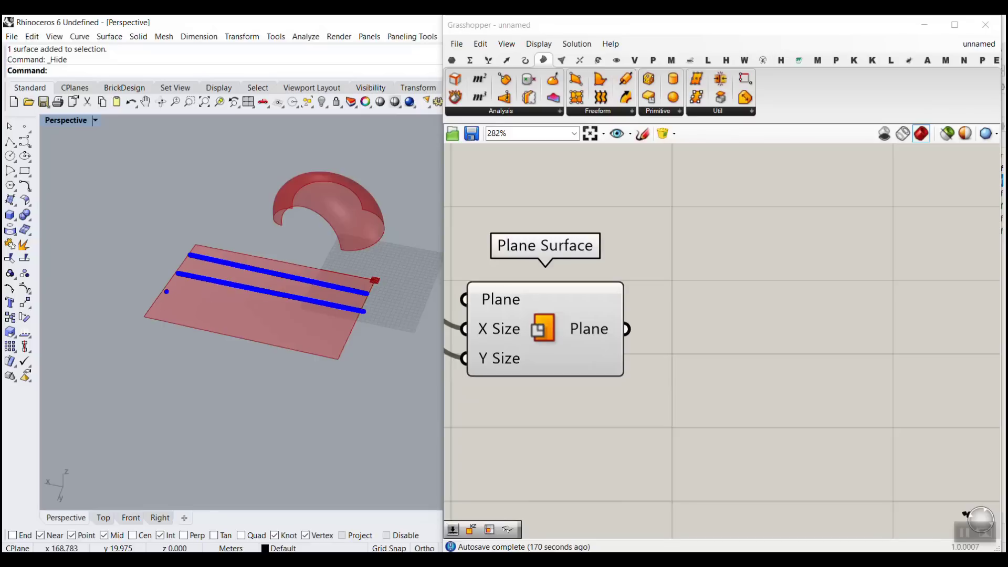
pyautogui.moveTo(166, 289); pyautogui.dragTo(358, 332)
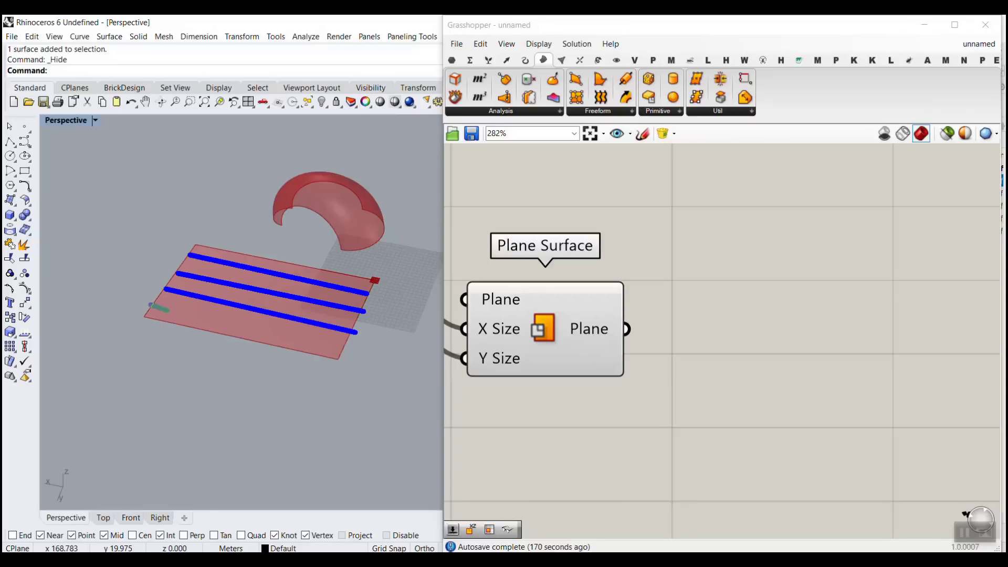
pyautogui.moveTo(151, 304); pyautogui.dragTo(347, 350)
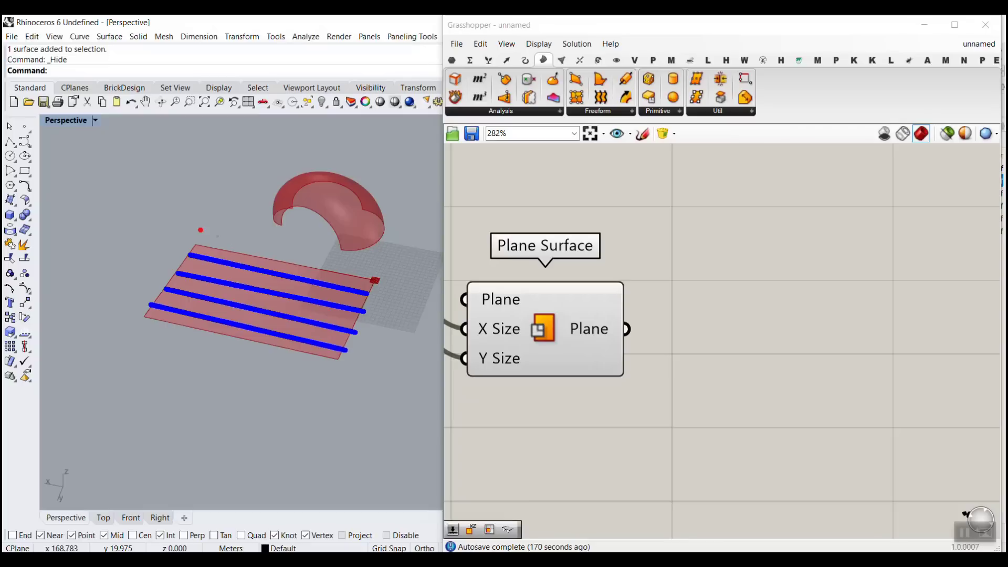
pyautogui.moveTo(201, 246); pyautogui.dragTo(144, 230)
pyautogui.moveTo(177, 283); pyautogui.dragTo(135, 256)
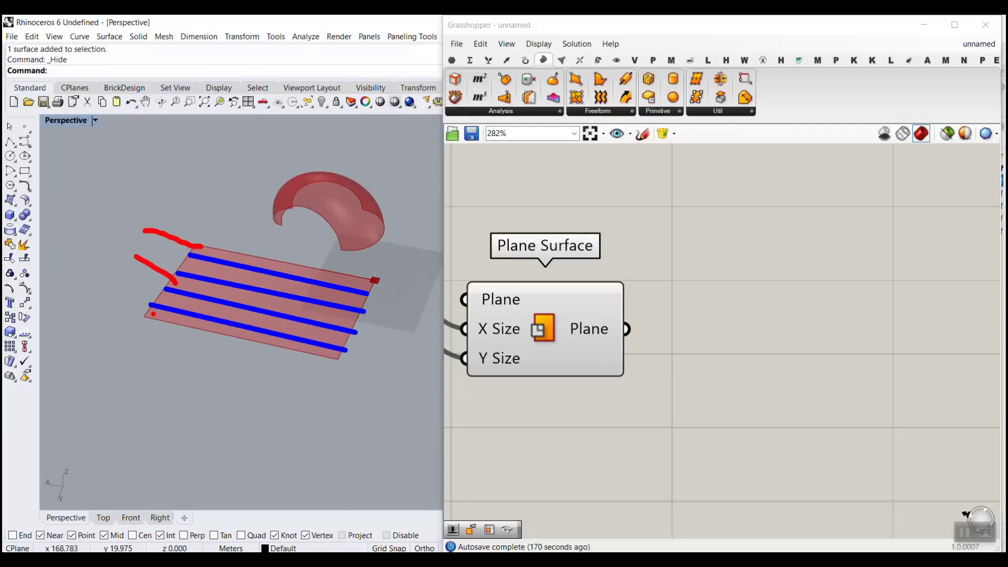
pyautogui.moveTo(154, 314); pyautogui.dragTo(117, 265)
pyautogui.moveTo(358, 299); pyautogui.dragTo(401, 328)
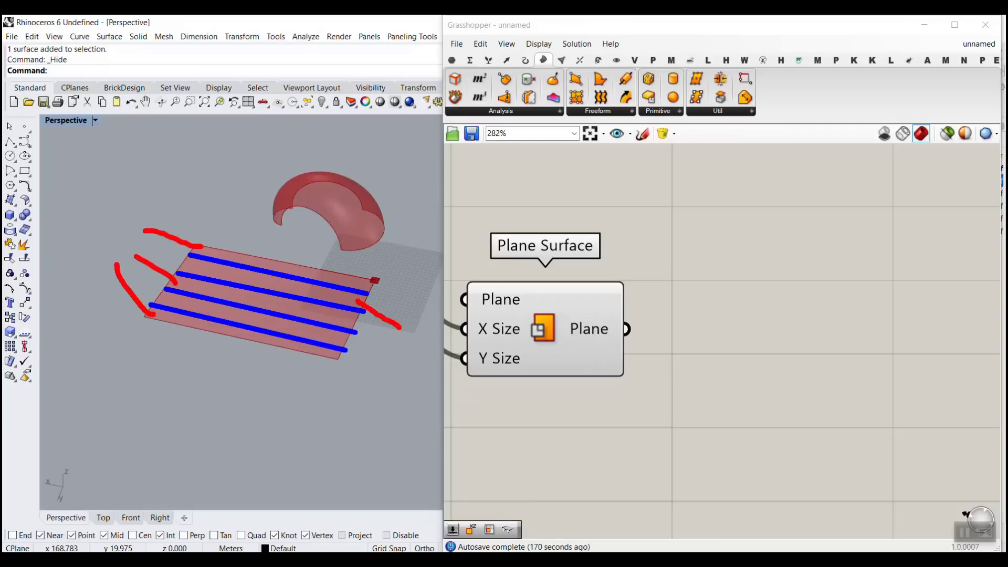
pyautogui.moveTo(342, 340); pyautogui.dragTo(386, 340)
pyautogui.moveTo(347, 272); pyautogui.dragTo(316, 279)
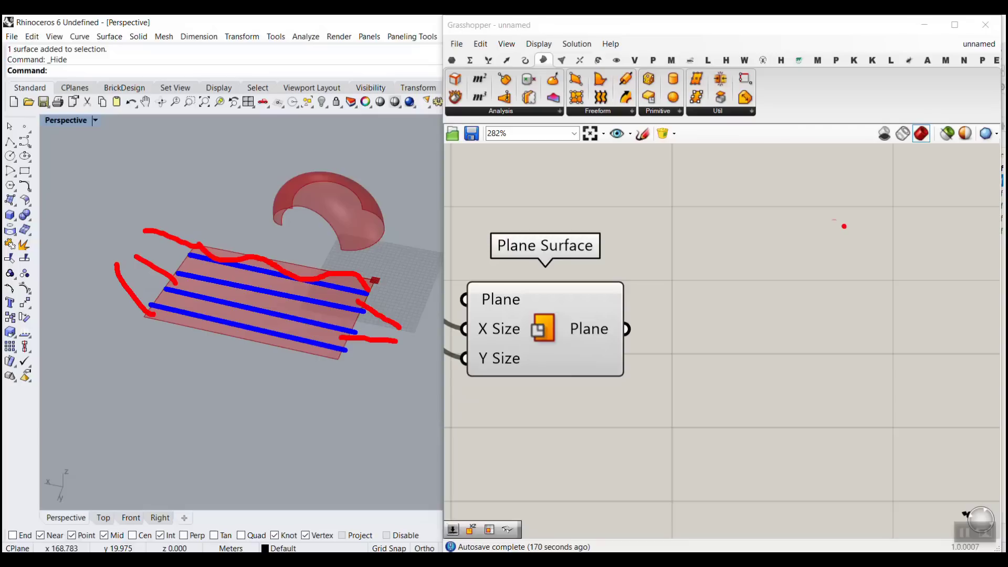
pyautogui.moveTo(932, 167)
pyautogui.mouseDown()
pyautogui.moveTo(965, 50)
pyautogui.moveTo(975, 78)
pyautogui.mouseUp()
pyautogui.press('Escape')
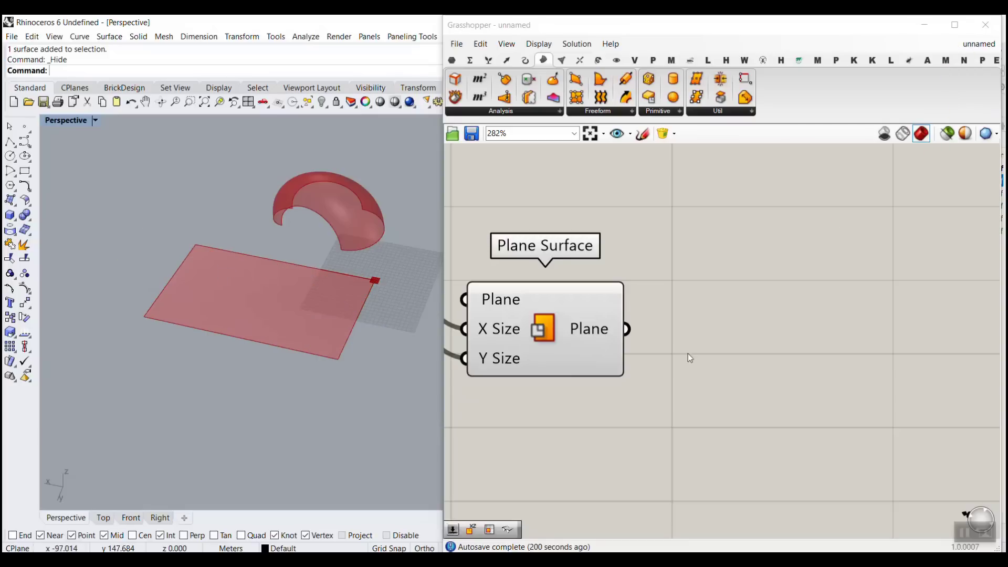
# Step: Add an Isotrim component after the Plane Surface and connect the Plane output to its Surface input
pyautogui.moveTo(761, 345); pyautogui.dragTo(720, 366, button='right')
pyautogui.doubleClick(718, 364)
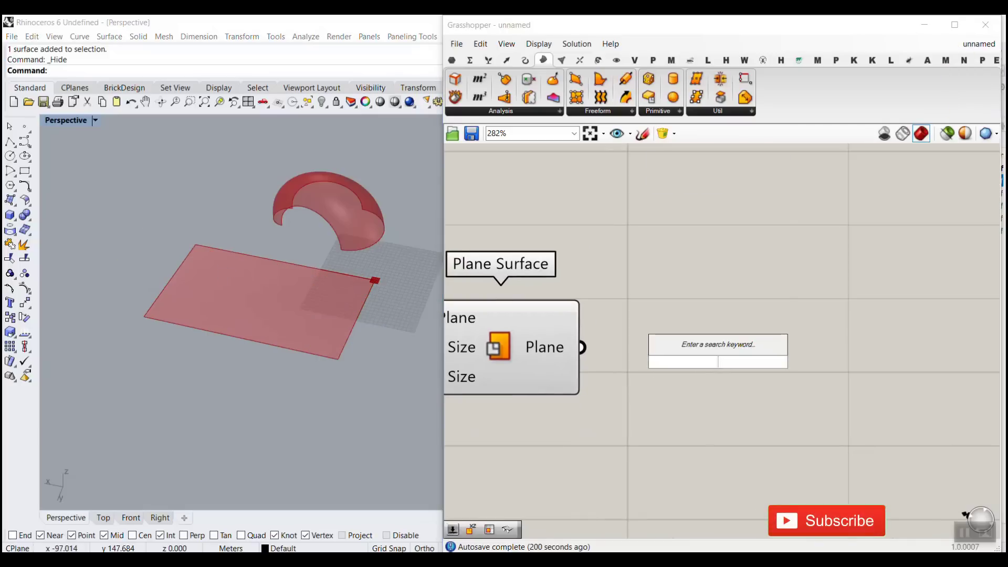
pyautogui.write('iso')
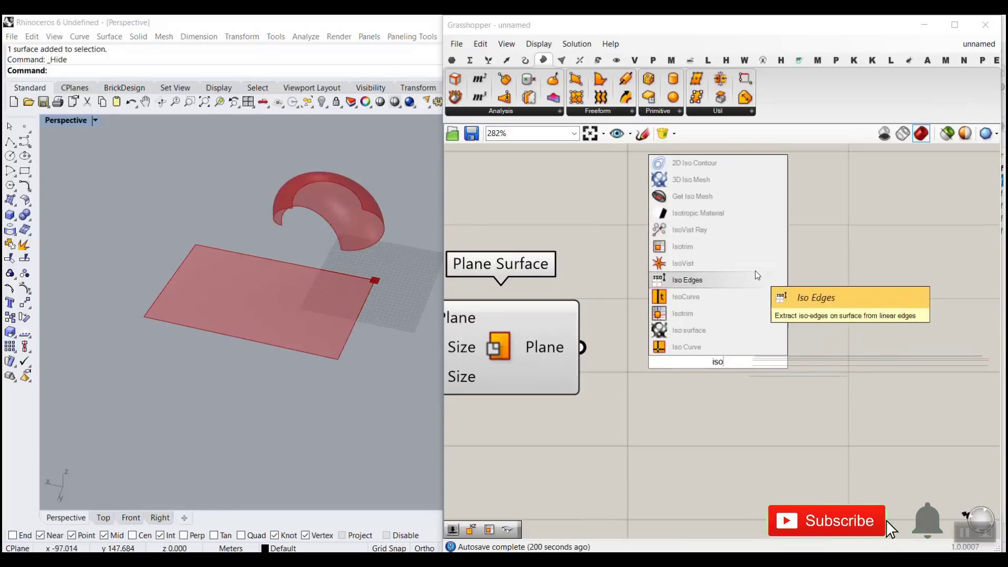
pyautogui.click(742, 247)
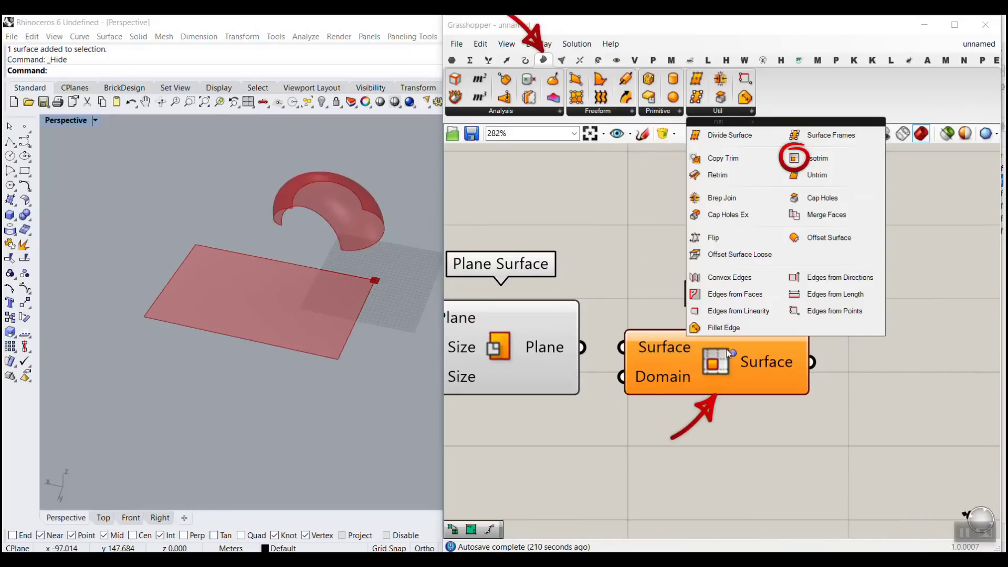
pyautogui.moveTo(621, 347); pyautogui.dragTo(582, 347)
pyautogui.moveTo(696, 371); pyautogui.dragTo(866, 385)
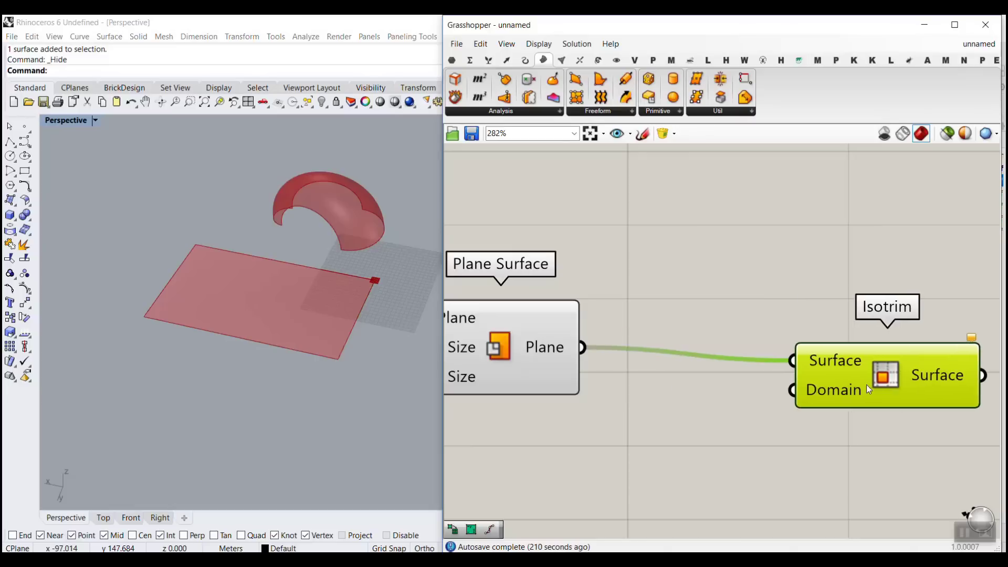
# Step: Add a Divide Domain² component between the Plane Surface and Isotrim components
pyautogui.doubleClick(681, 458)
pyautogui.write('divi')
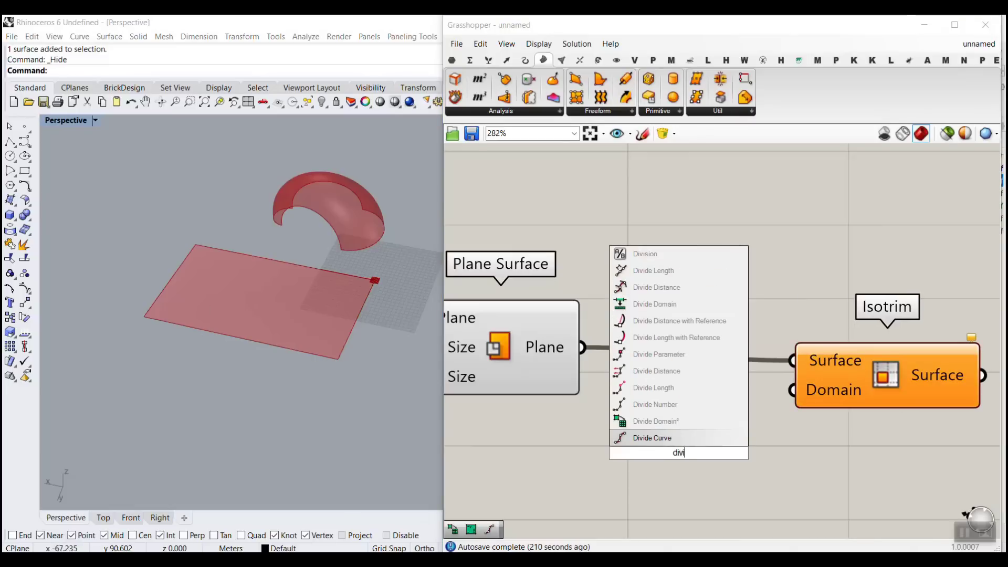
pyautogui.click(679, 423)
pyautogui.scroll(-3, 679, 318)
pyautogui.click(801, 300)
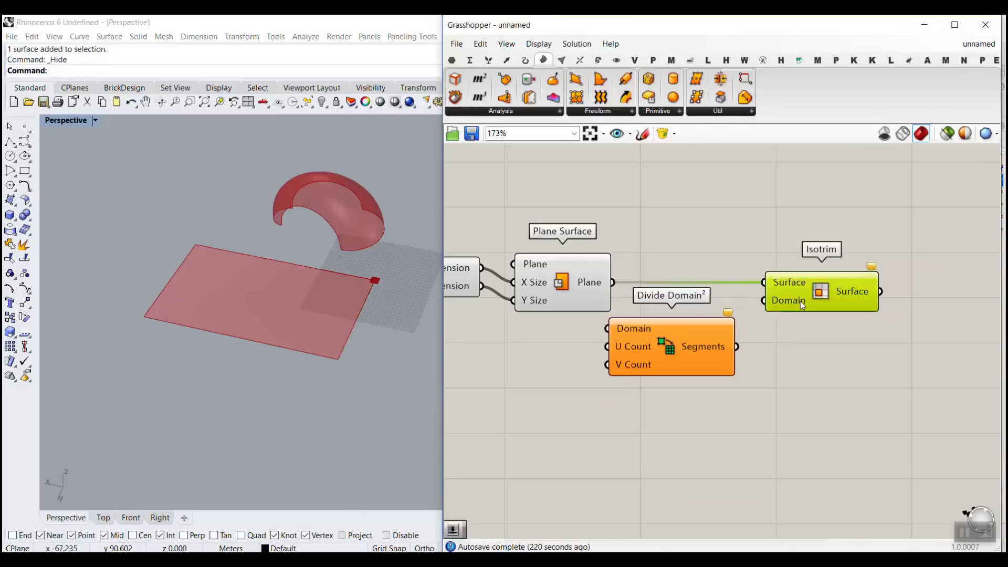
pyautogui.click(700, 335)
pyautogui.scroll(2, 774, 334)
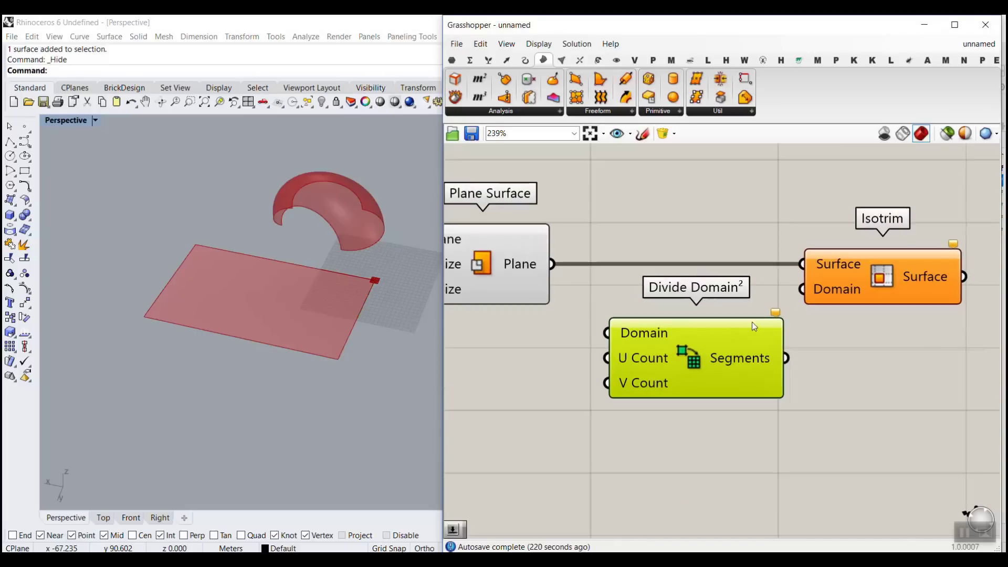
# Step: Feed the Plane output into Divide Domain²'s Domain input and its Segments output into Isotrim's Domain input
pyautogui.moveTo(552, 264); pyautogui.dragTo(607, 333)
pyautogui.moveTo(786, 358); pyautogui.dragTo(802, 288)
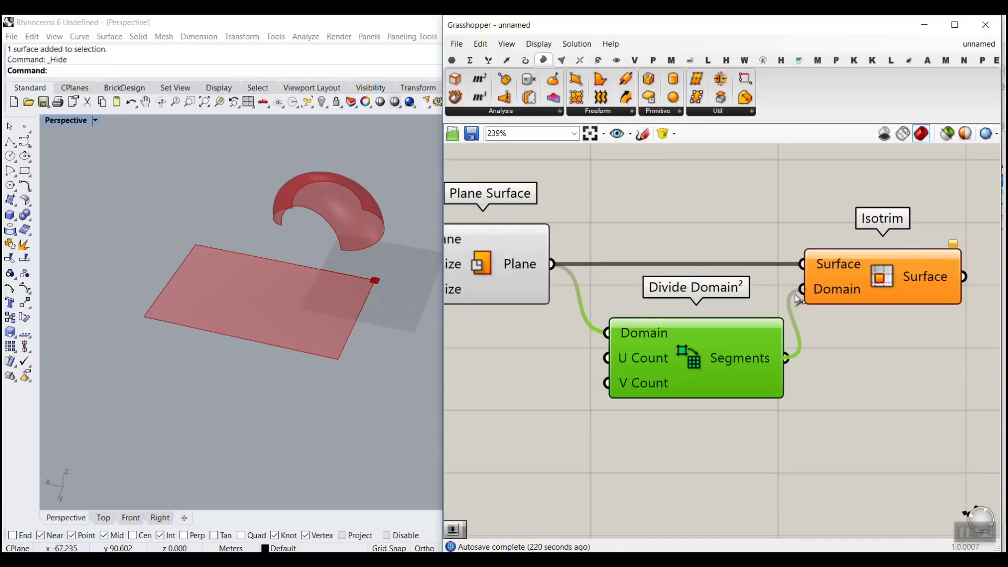
pyautogui.click(855, 377)
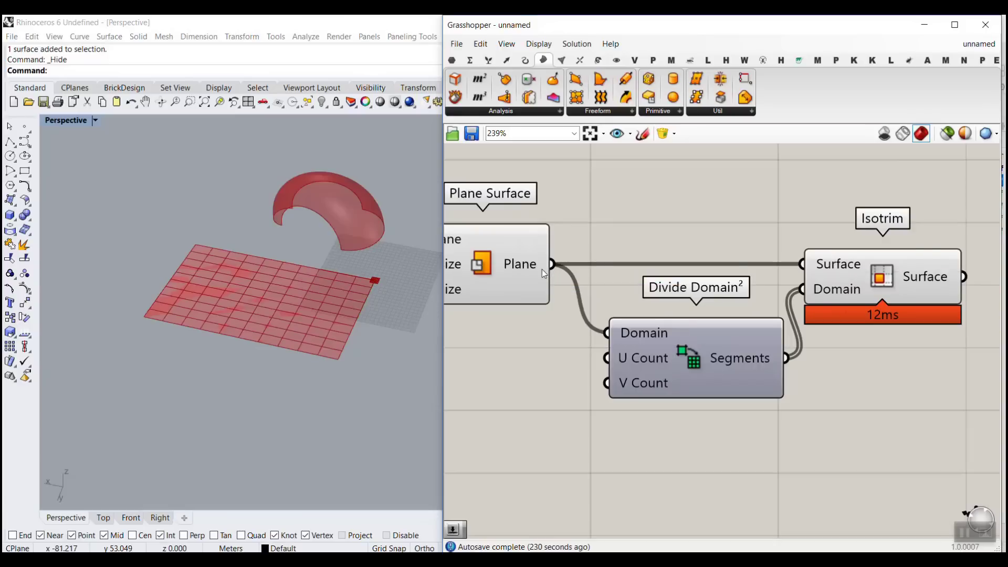
# Step: Examine the U and V ranges inherited by Divide Domain²'s Domain input and their directions on the plane surface
pyautogui.moveTo(634, 331)
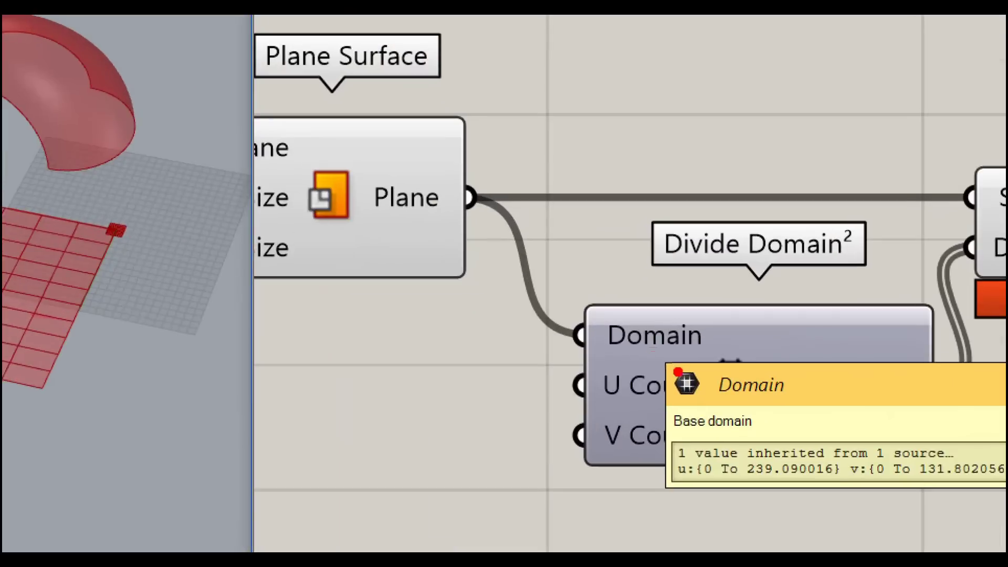
pyautogui.moveTo(691, 490); pyautogui.dragTo(839, 495)
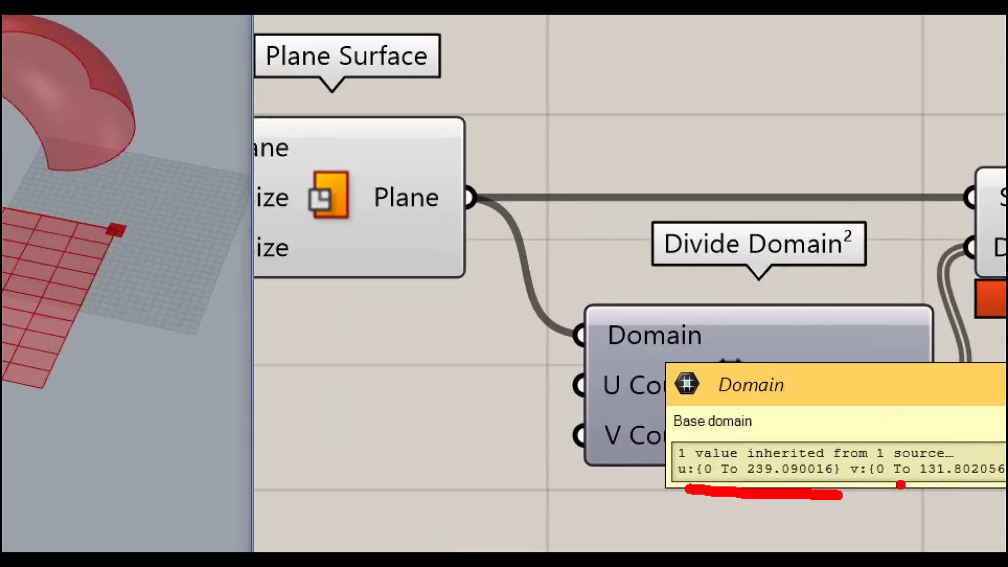
pyautogui.press('Escape')
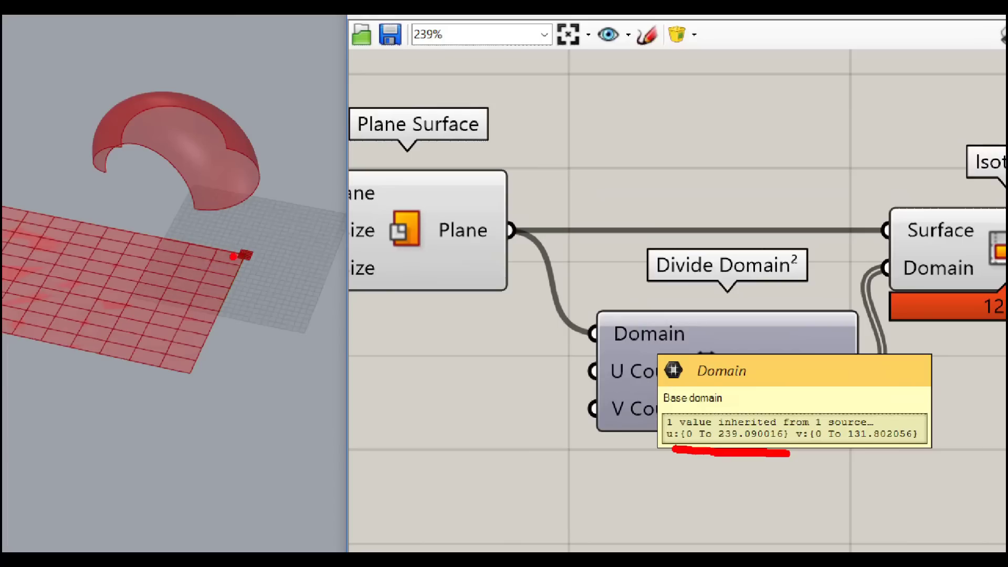
pyautogui.moveTo(233, 257)
pyautogui.mouseDown()
pyautogui.moveTo(5, 218)
pyautogui.moveTo(39, 242)
pyautogui.moveTo(103, 251)
pyautogui.moveTo(188, 361)
pyautogui.moveTo(207, 349)
pyautogui.mouseUp()
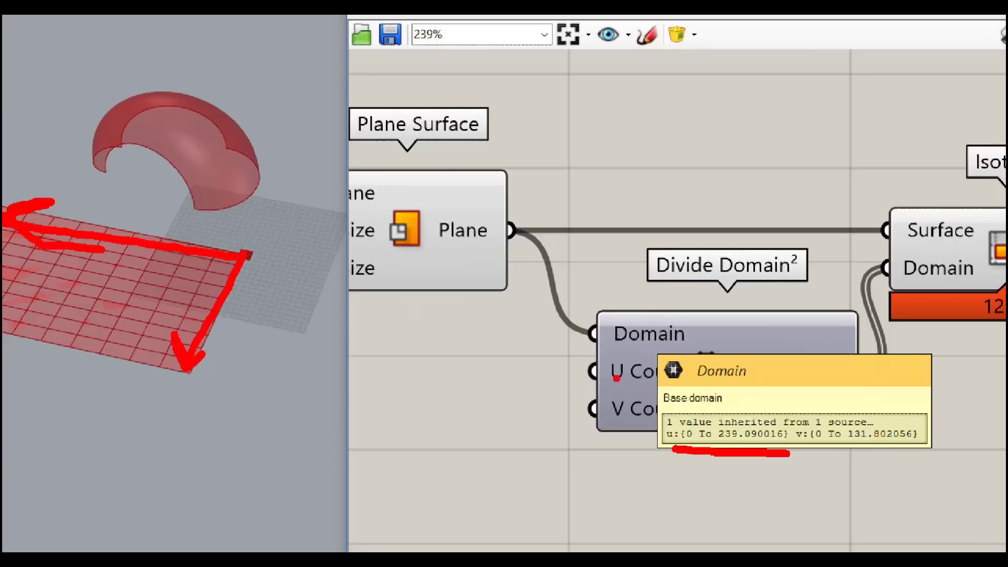
pyautogui.moveTo(191, 226); pyautogui.dragTo(170, 255)
pyautogui.moveTo(144, 223); pyautogui.dragTo(121, 244)
pyautogui.moveTo(95, 218); pyautogui.dragTo(76, 237)
pyautogui.moveTo(243, 276); pyautogui.dragTo(195, 274)
pyautogui.moveTo(230, 318); pyautogui.dragTo(186, 317)
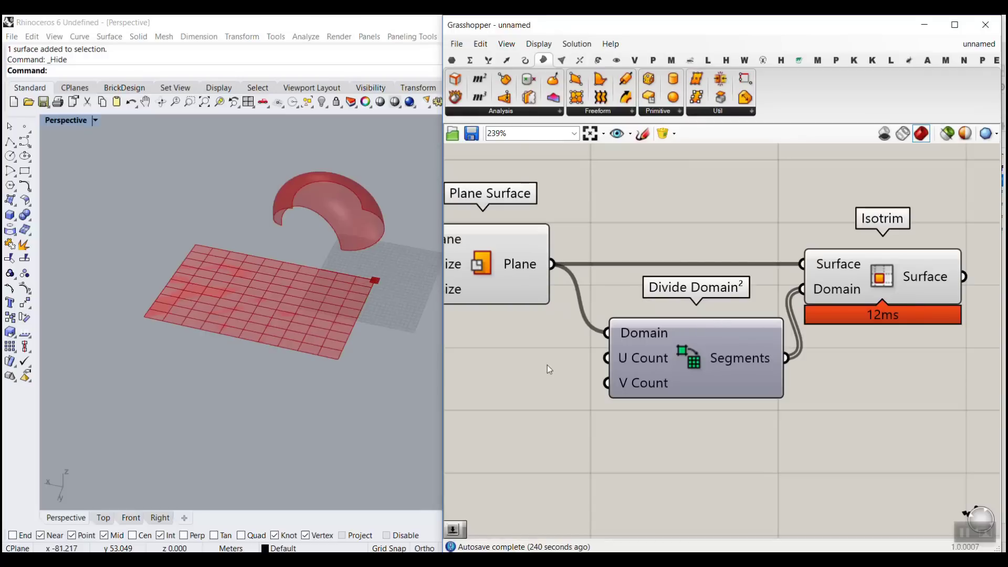
# Step: Connect a new number slider set to 1 to Divide Domain²'s U Count and turn off the Plane Surface preview
pyautogui.doubleClick(491, 377)
pyautogui.write('1')
pyautogui.press('Return')
pyautogui.moveTo(577, 359); pyautogui.dragTo(609, 360)
pyautogui.click(567, 388)
pyautogui.rightClick(507, 269)
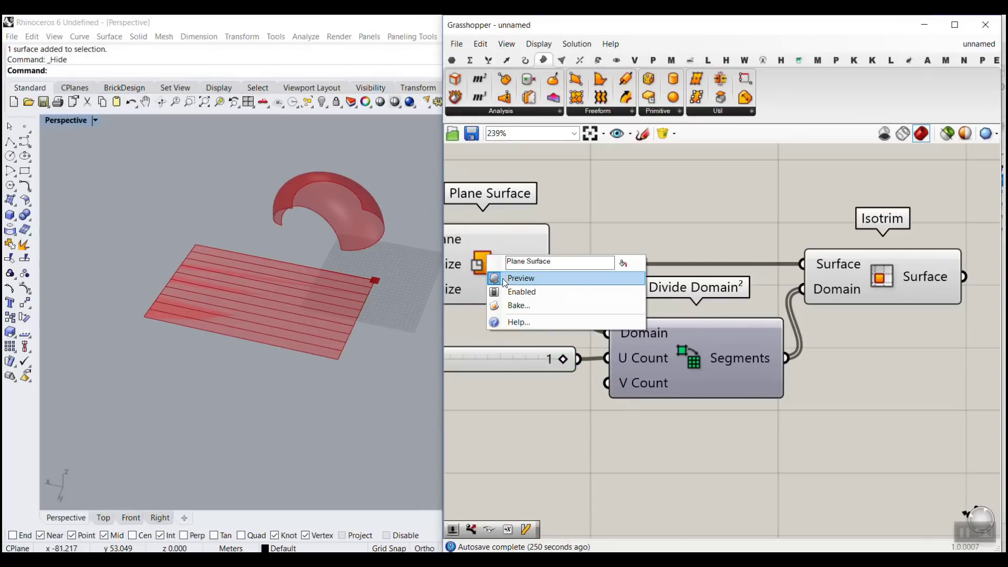
pyautogui.click(506, 280)
# Step: Add a number slider ranging from 4 to 16 below the U Count slider and restrict it to even numbers
pyautogui.doubleClick(481, 411)
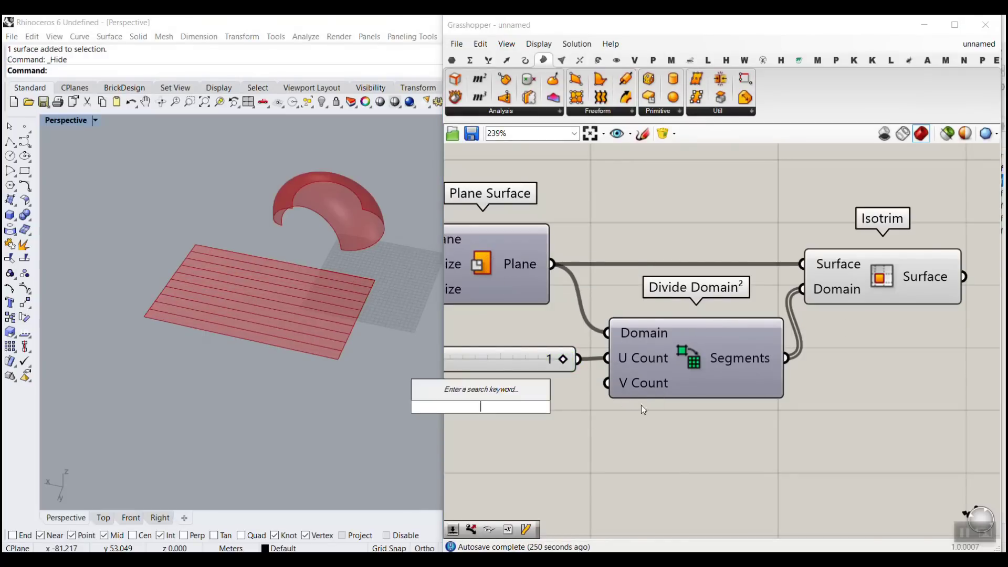
pyautogui.write('4..16')
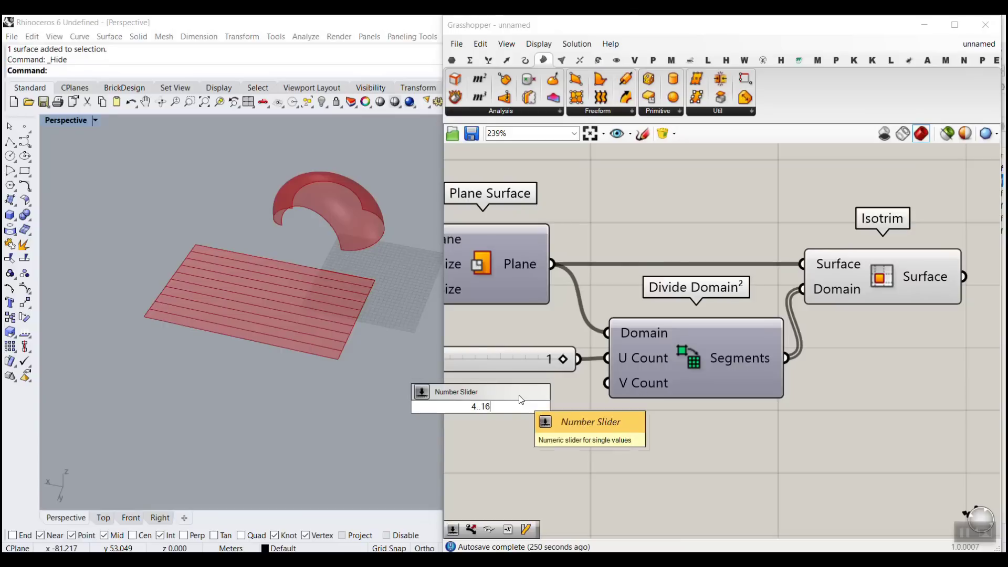
pyautogui.press('Return')
pyautogui.doubleClick(521, 416)
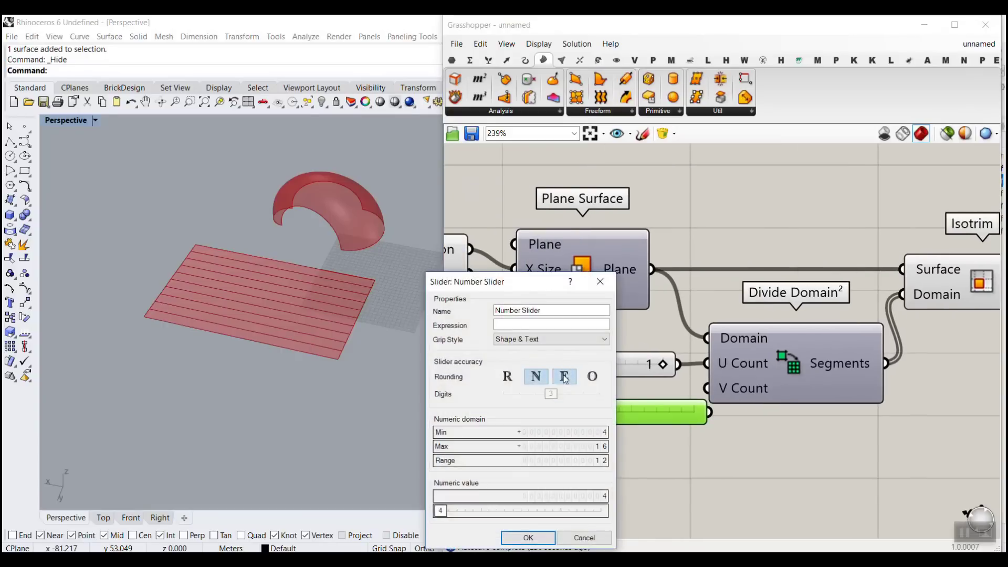
pyautogui.click(564, 376)
pyautogui.click(528, 537)
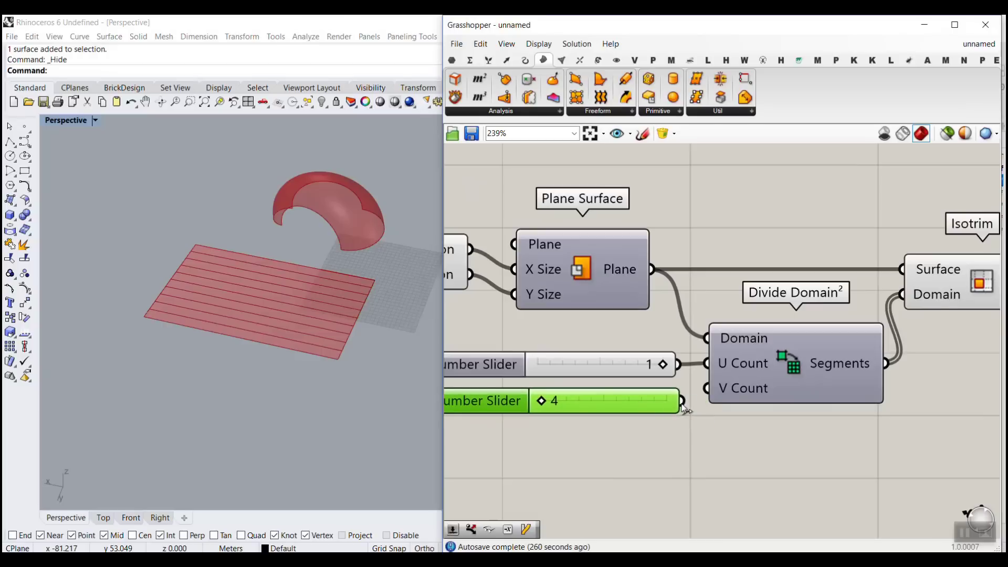
# Step: Connect the even-number slider to Divide Domain²'s V Count input and set it to 10
pyautogui.moveTo(683, 403); pyautogui.dragTo(707, 389)
pyautogui.moveTo(544, 401); pyautogui.dragTo(606, 402)
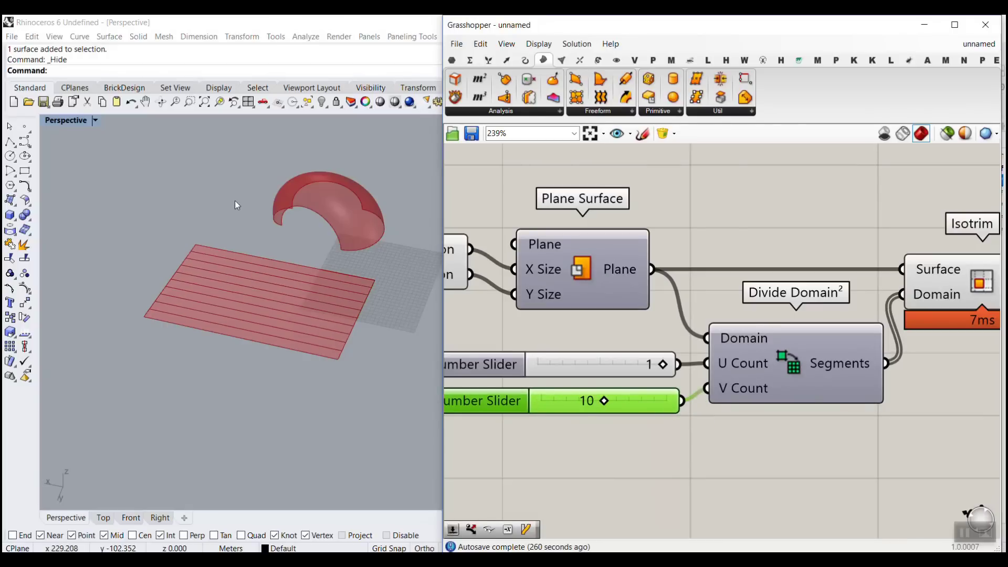
pyautogui.scroll(-6, 346, 263)
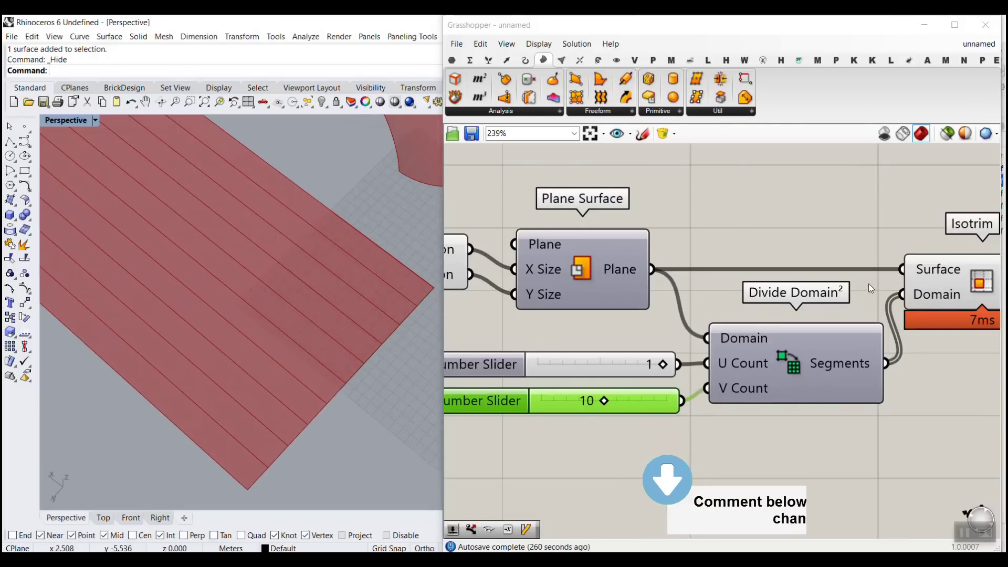
pyautogui.scroll(-3, 871, 286)
pyautogui.moveTo(871, 286); pyautogui.dragTo(641, 276, button='right')
pyautogui.moveTo(855, 252); pyautogui.dragTo(783, 294, button='right')
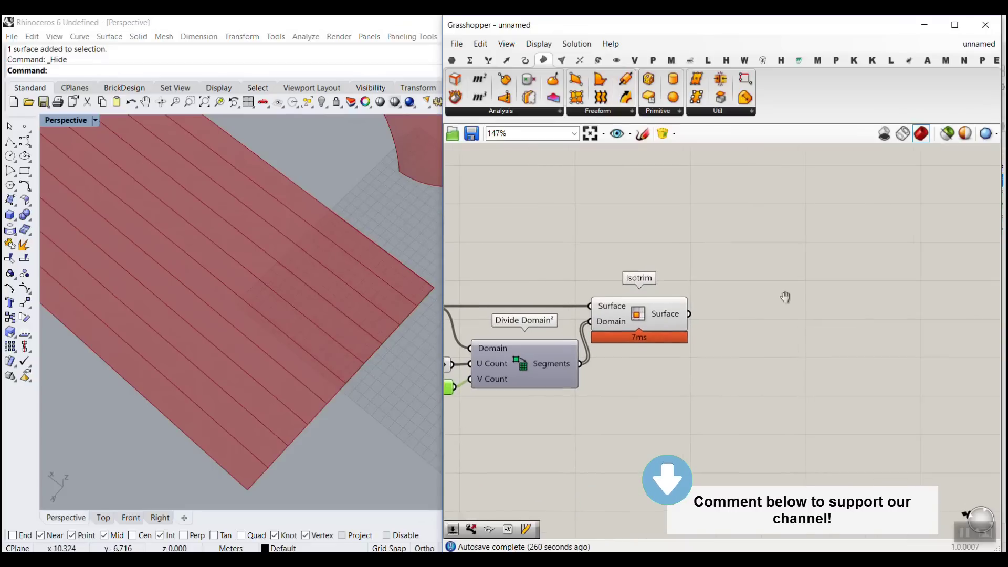
# Step: Add a Dispatch component to the right of Isotrim
pyautogui.scroll(3, 771, 323)
pyautogui.doubleClick(771, 322)
pyautogui.write('dis')
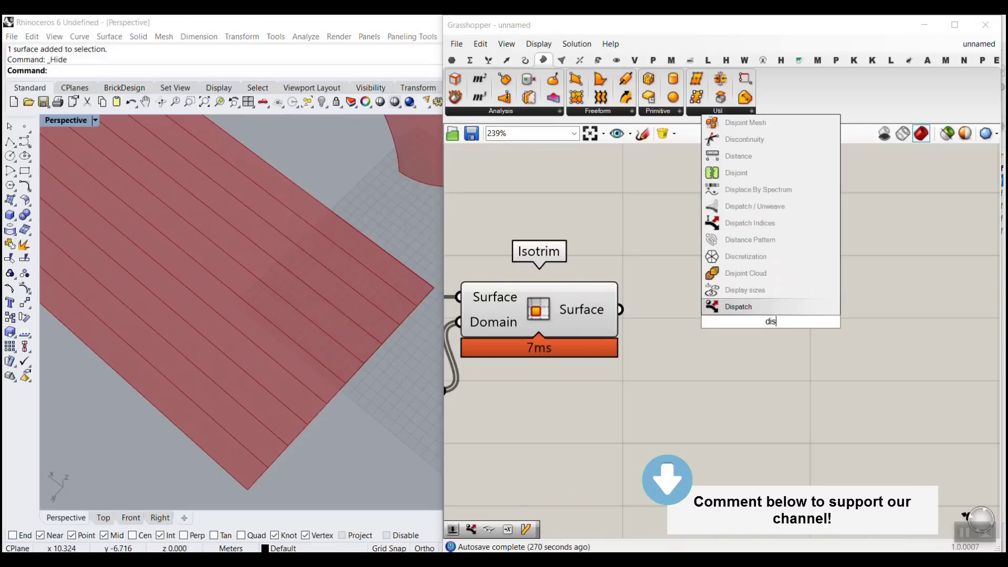
pyautogui.click(738, 307)
pyautogui.moveTo(739, 307); pyautogui.dragTo(732, 320)
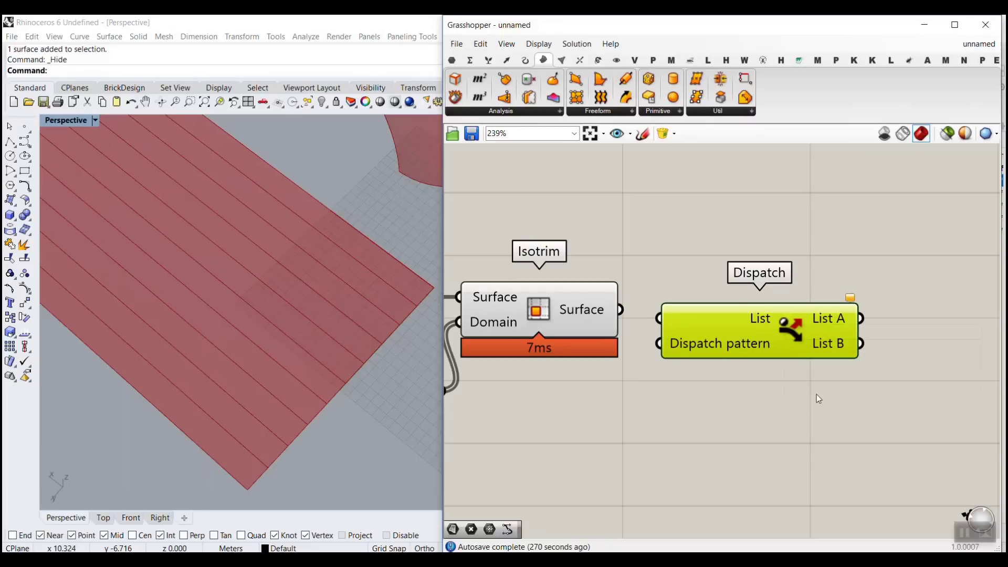
pyautogui.click(956, 153)
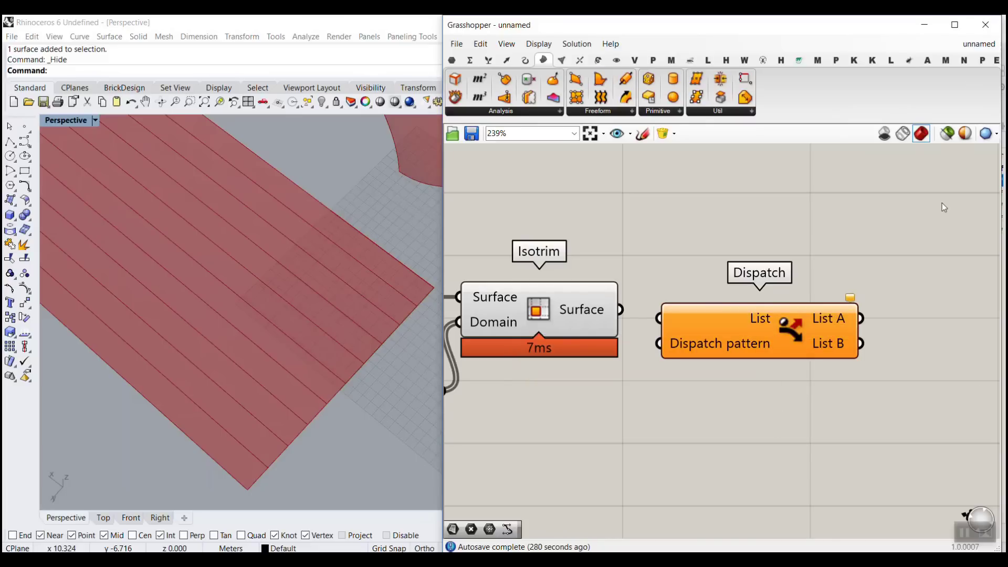
pyautogui.hotkey('ctrl', '2')
pyautogui.moveTo(954, 167)
pyautogui.mouseDown()
pyautogui.moveTo(953, 85)
pyautogui.moveTo(971, 104)
pyautogui.mouseUp()
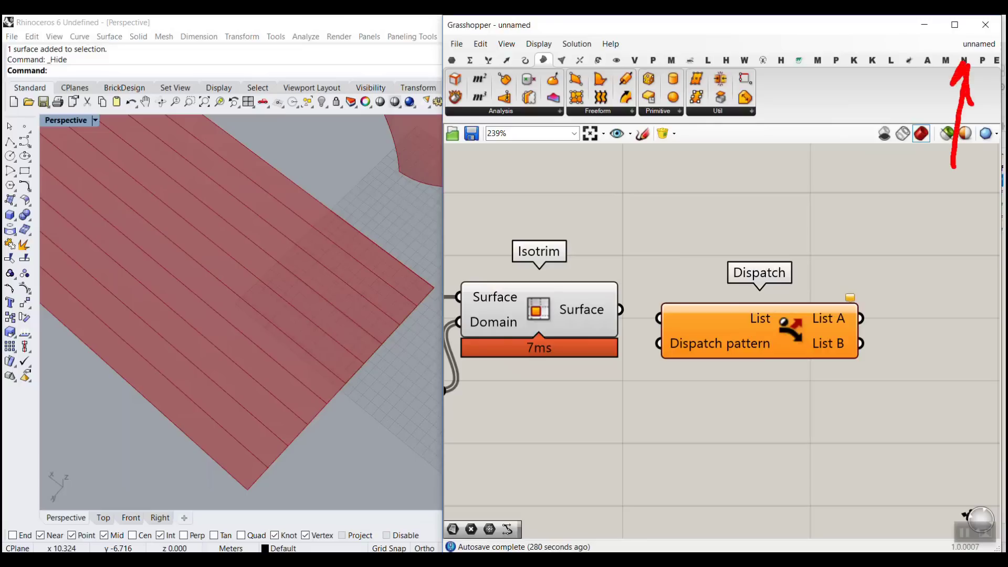
pyautogui.press('Escape')
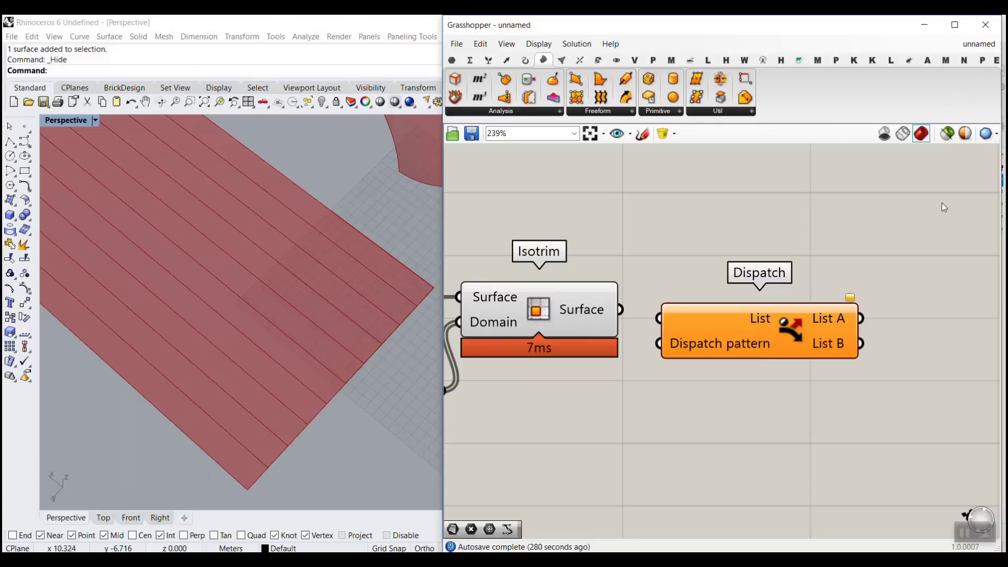
# Step: Connect Isotrim's Surface output to Dispatch's List input and turn off the Isotrim preview
pyautogui.moveTo(620, 310); pyautogui.dragTo(795, 346)
pyautogui.click(735, 386)
pyautogui.rightClick(534, 302)
pyautogui.click(567, 326)
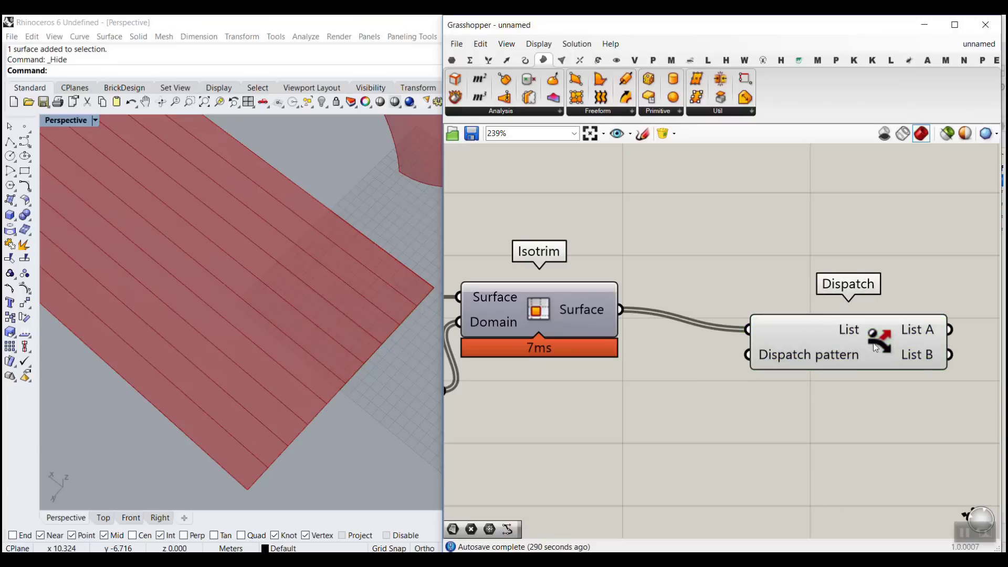
# Step: Examine Dispatch's default pattern and how it assigns the plane's strips to List A and List B
pyautogui.moveTo(914, 329)
pyautogui.moveTo(782, 355)
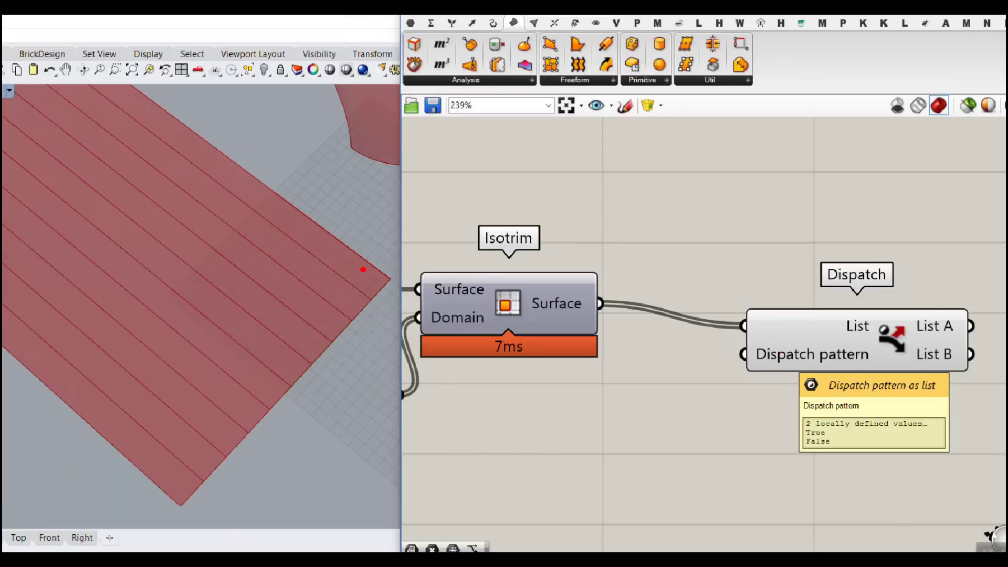
pyautogui.moveTo(360, 266)
pyautogui.mouseDown()
pyautogui.moveTo(398, 232)
pyautogui.moveTo(338, 302)
pyautogui.moveTo(352, 301)
pyautogui.moveTo(330, 290)
pyautogui.mouseUp()
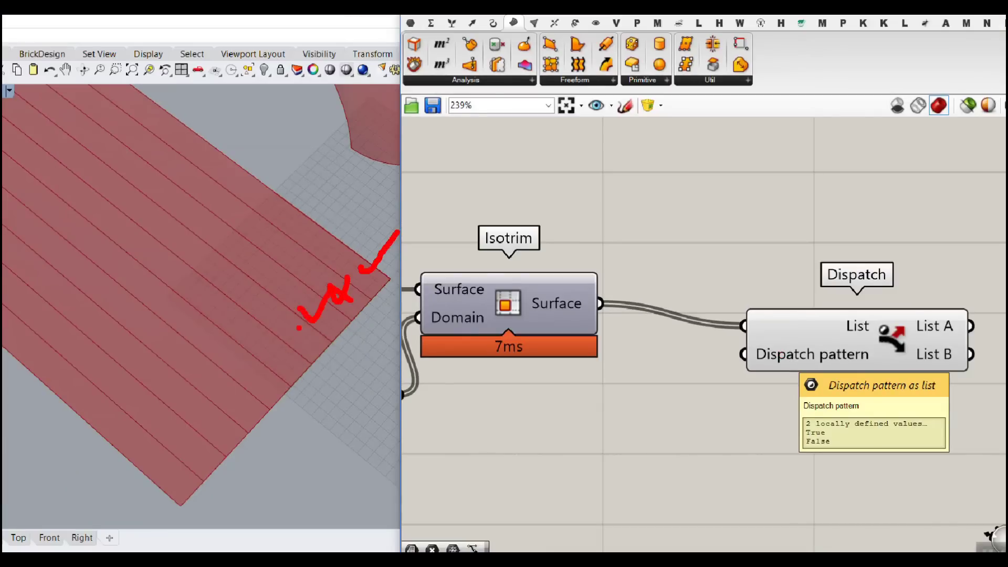
pyautogui.moveTo(300, 328); pyautogui.dragTo(283, 341)
pyautogui.moveTo(289, 327); pyautogui.dragTo(305, 348)
pyautogui.press('Escape')
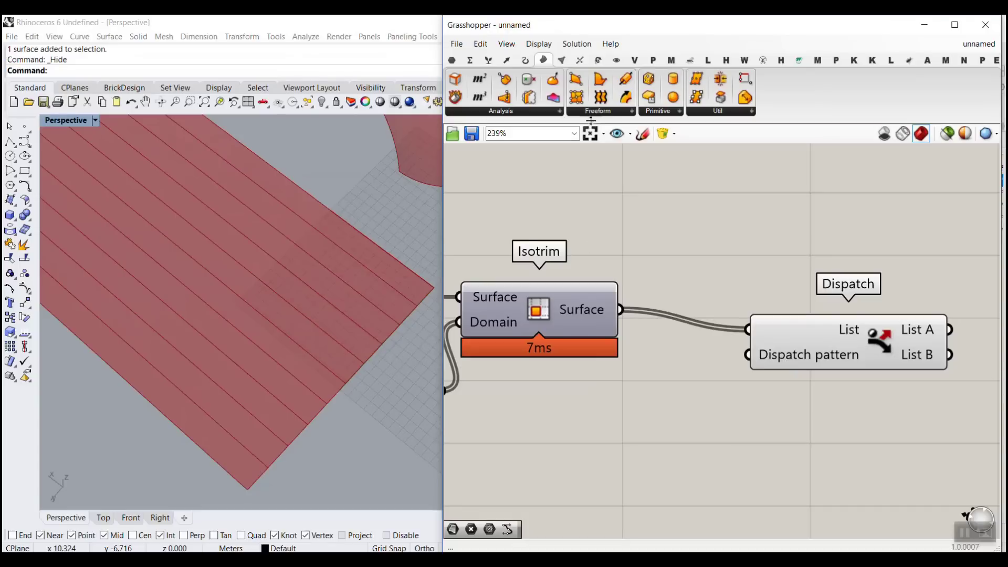
# Step: Add a Surface parameter beside Dispatch and connect Dispatch's List A output to it
pyautogui.click(452, 60)
pyautogui.scroll(-1, 491, 297)
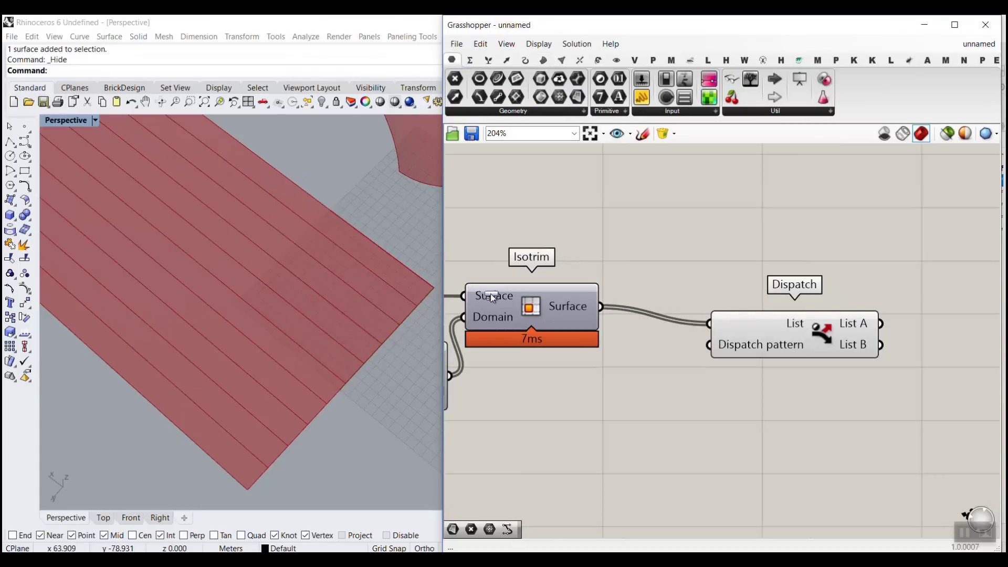
pyautogui.scroll(2, 890, 334)
pyautogui.click(958, 279)
pyautogui.moveTo(879, 321); pyautogui.dragTo(918, 279)
pyautogui.moveTo(960, 280); pyautogui.dragTo(766, 335, button='right')
pyautogui.click(766, 335)
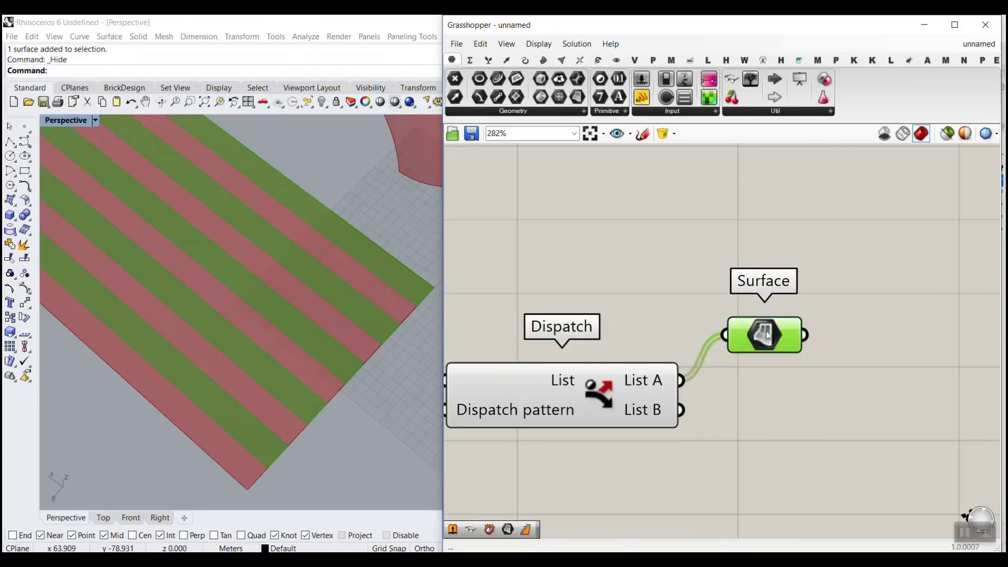
# Step: Move the Surface parameter further up and away from Dispatch to leave more space between them
pyautogui.moveTo(767, 331); pyautogui.dragTo(825, 287)
pyautogui.moveTo(826, 287); pyautogui.dragTo(652, 341, button='right')
pyautogui.moveTo(649, 342)
pyautogui.mouseDown()
pyautogui.moveTo(632, 339)
pyautogui.moveTo(651, 323)
pyautogui.mouseUp()
pyautogui.click(642, 379)
pyautogui.scroll(-6, 281, 309)
pyautogui.scroll(6, 291, 342)
# Step: Add a Deconstruct Brep component and connect the Surface parameter to its Brep input
pyautogui.moveTo(770, 287); pyautogui.dragTo(694, 320, button='right')
pyautogui.click(545, 61)
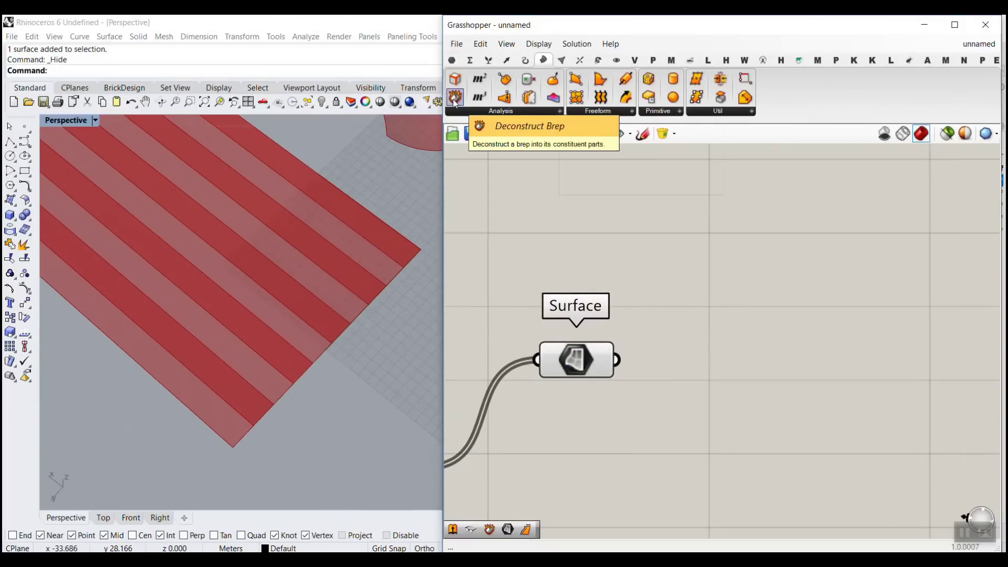
pyautogui.click(455, 100)
pyautogui.click(718, 346)
pyautogui.moveTo(617, 360); pyautogui.dragTo(646, 347)
pyautogui.moveTo(793, 379); pyautogui.dragTo(661, 318, button='right')
pyautogui.click(612, 273)
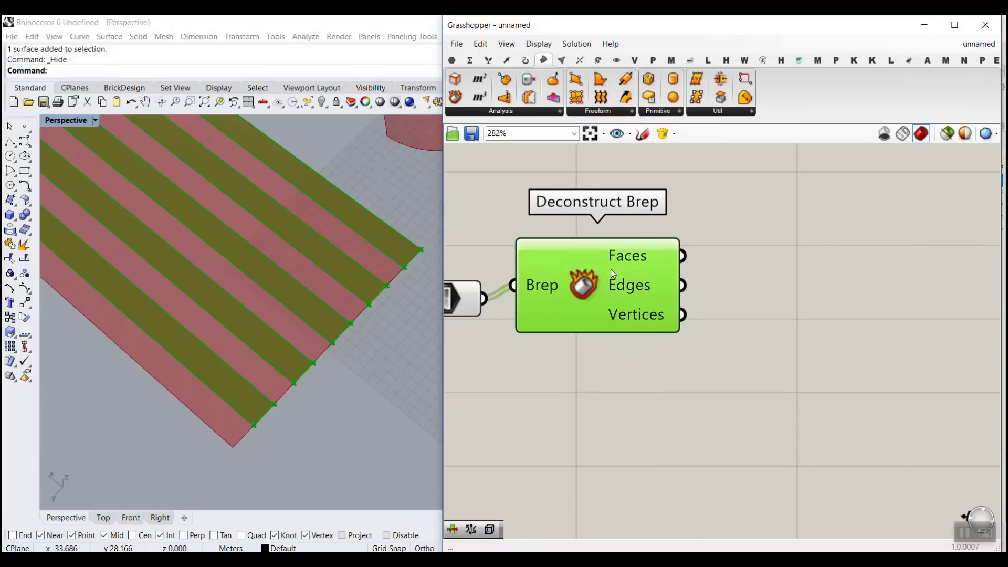
pyautogui.click(615, 364)
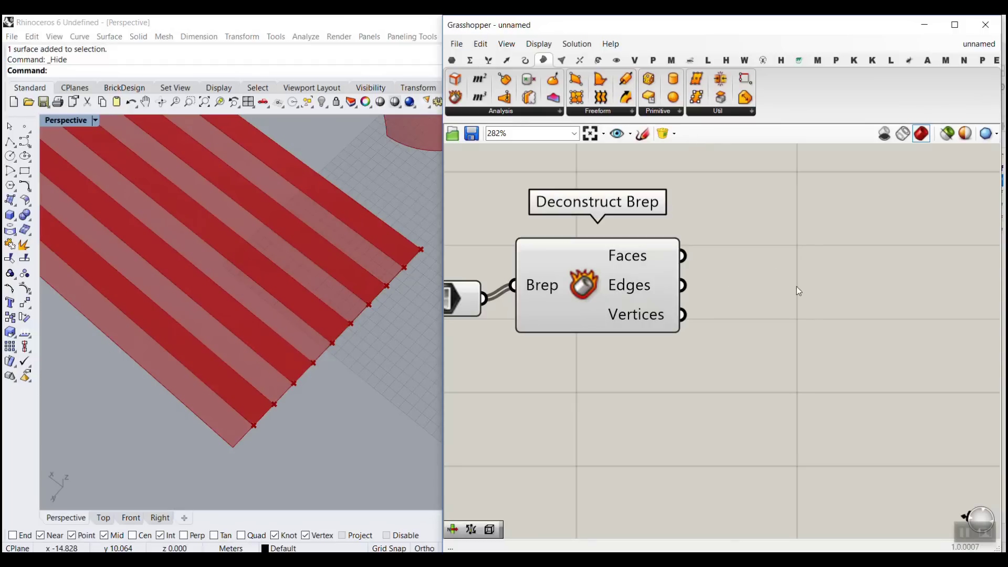
# Step: Add a Divide Curve component to the right of Deconstruct Brep, leaving a gap between them
pyautogui.doubleClick(817, 325)
pyautogui.write('divi')
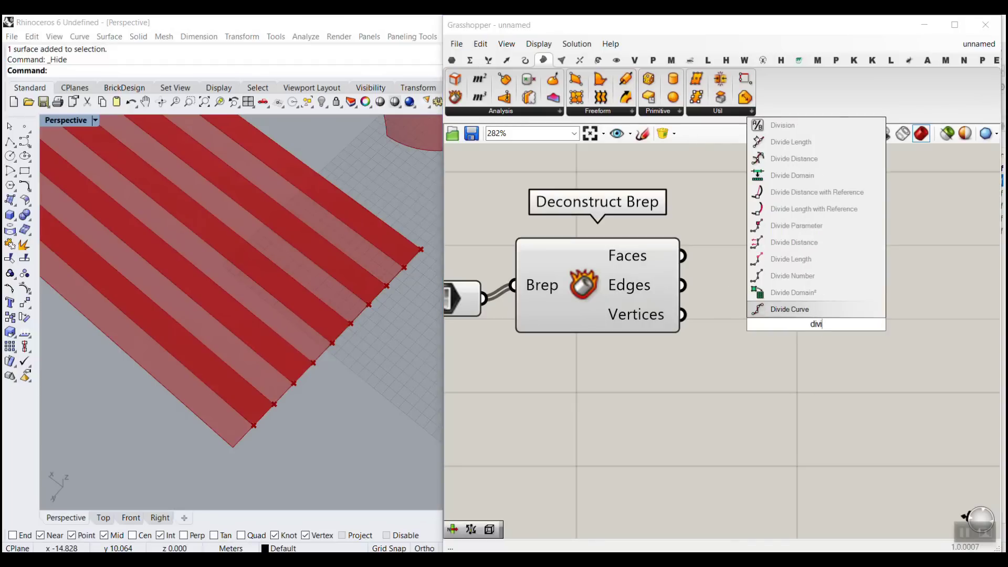
pyautogui.click(816, 312)
pyautogui.moveTo(779, 326); pyautogui.dragTo(690, 338, button='right')
pyautogui.moveTo(690, 338); pyautogui.dragTo(839, 338)
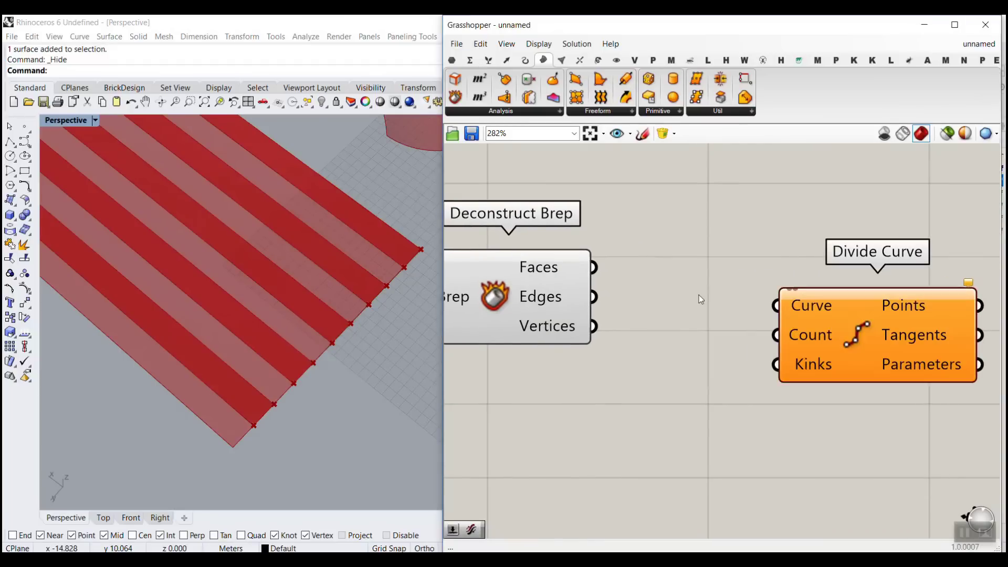
# Step: Add a List Item component before Divide Curve and connect Deconstruct Brep's Edges output to its List input
pyautogui.moveTo(541, 307)
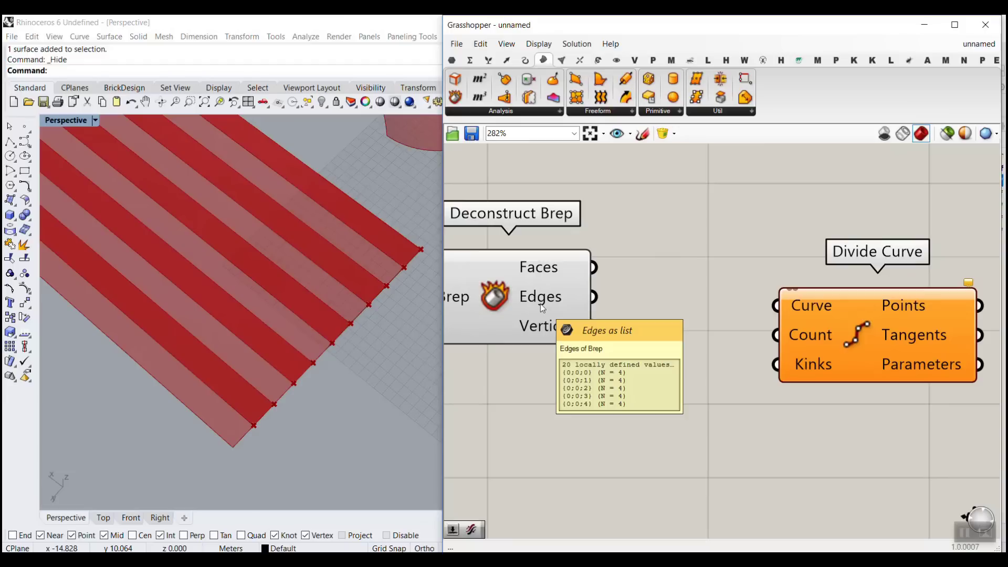
pyautogui.click(488, 60)
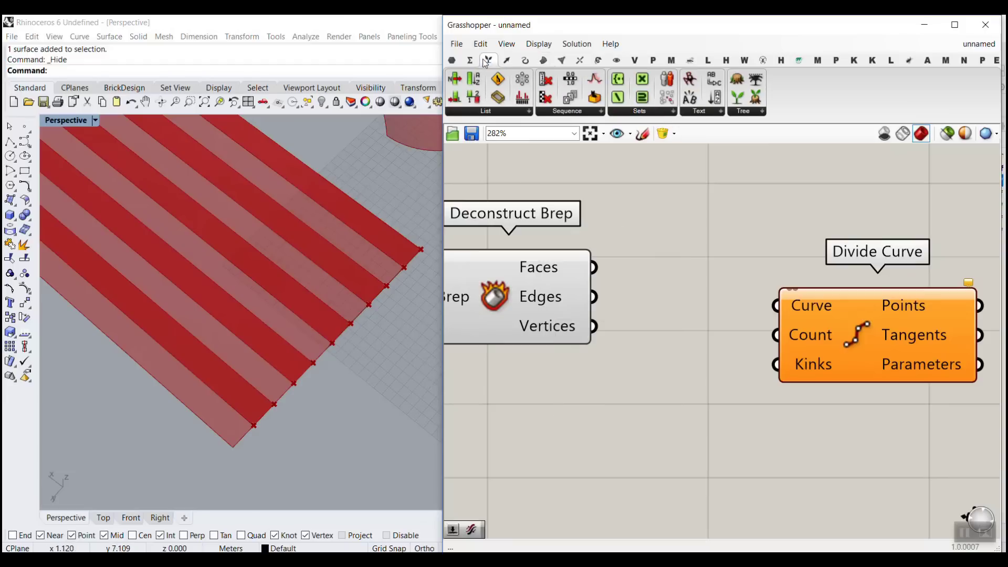
pyautogui.moveTo(455, 79); pyautogui.dragTo(687, 353)
pyautogui.moveTo(594, 300); pyautogui.dragTo(614, 324)
pyautogui.moveTo(828, 367); pyautogui.dragTo(752, 330, button='right')
pyautogui.moveTo(752, 331); pyautogui.dragTo(892, 331)
# Step: Extend the List Item component with two extra outputs, +1 and +2
pyautogui.click(604, 321)
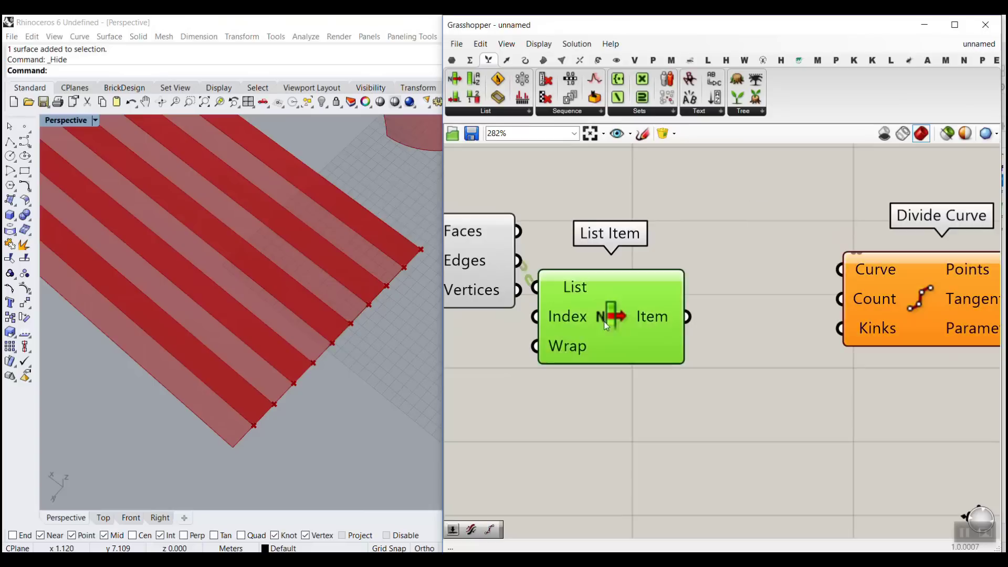
pyautogui.scroll(2, 326, 315)
pyautogui.scroll(3, 623, 341)
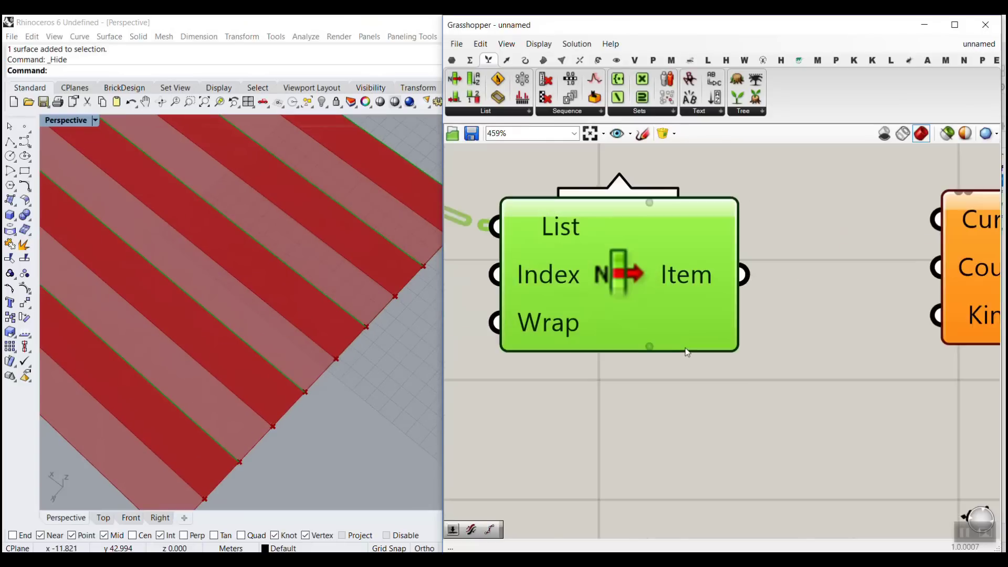
pyautogui.click(650, 346)
pyautogui.scroll(-5, 363, 316)
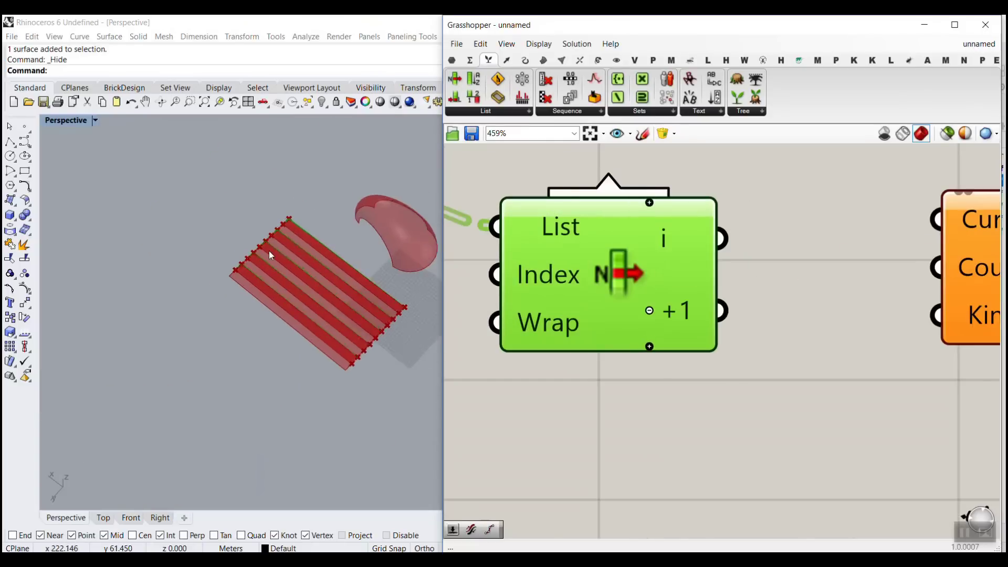
pyautogui.scroll(5, 270, 254)
pyautogui.scroll(2, 672, 342)
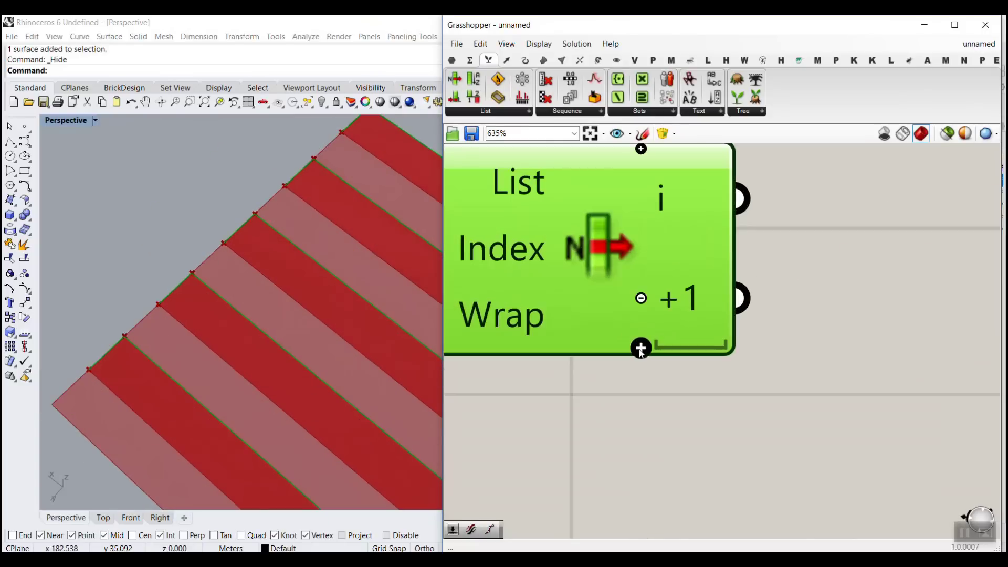
pyautogui.click(641, 348)
pyautogui.scroll(-3, 200, 254)
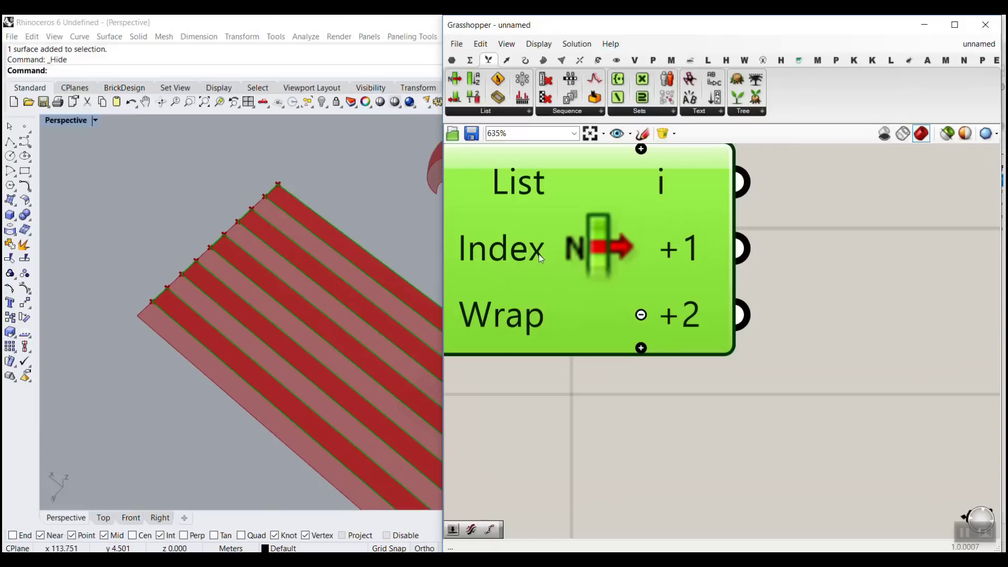
# Step: Bake Deconstruct Brep's Edges output into Rhino and select the baked curves
pyautogui.moveTo(563, 273); pyautogui.dragTo(793, 287, button='right')
pyautogui.moveTo(598, 267); pyautogui.dragTo(714, 334, button='right')
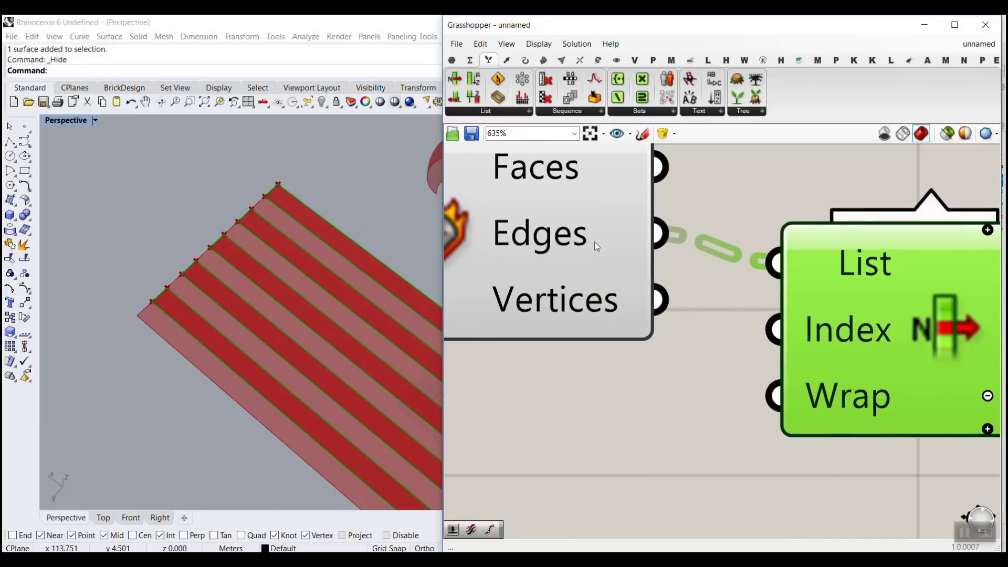
pyautogui.rightClick(579, 233)
pyautogui.click(612, 256)
pyautogui.click(637, 374)
pyautogui.scroll(-3, 257, 260)
pyautogui.moveTo(292, 342); pyautogui.dragTo(169, 228)
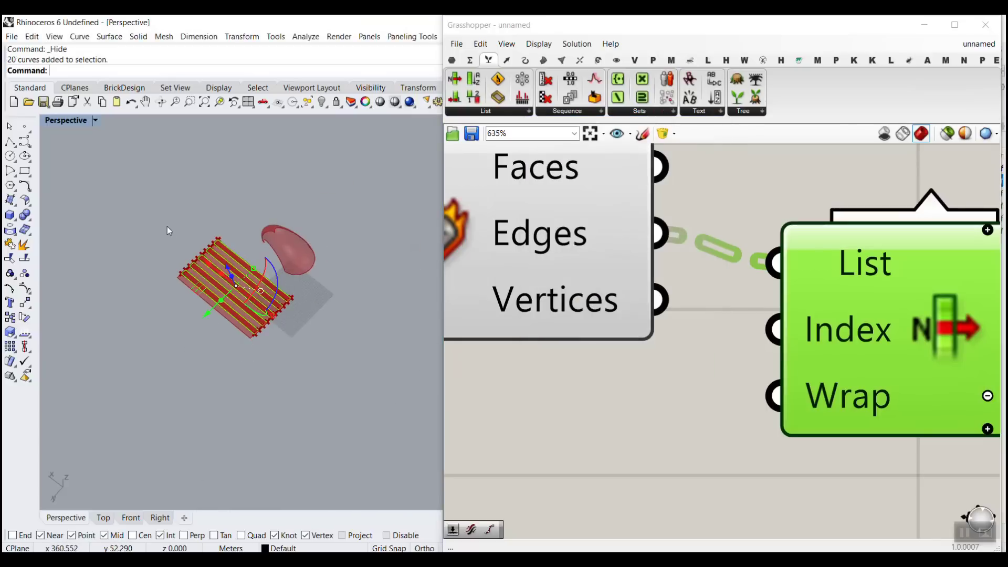
# Step: Check the baked curves' directions with Dir, flipping one long strip edge, and undo the bake
pyautogui.click(26, 333)
pyautogui.scroll(6, 244, 253)
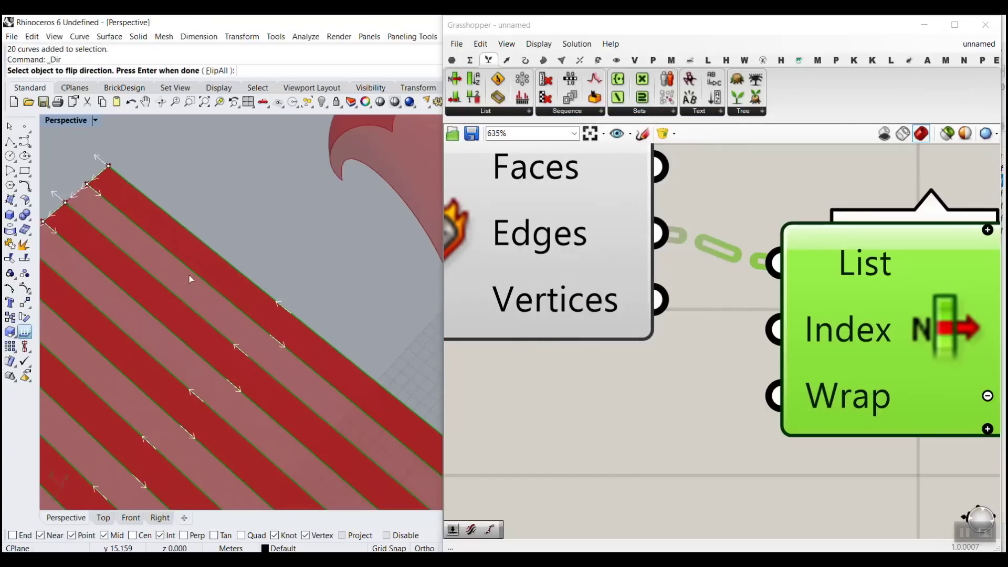
pyautogui.click(300, 360)
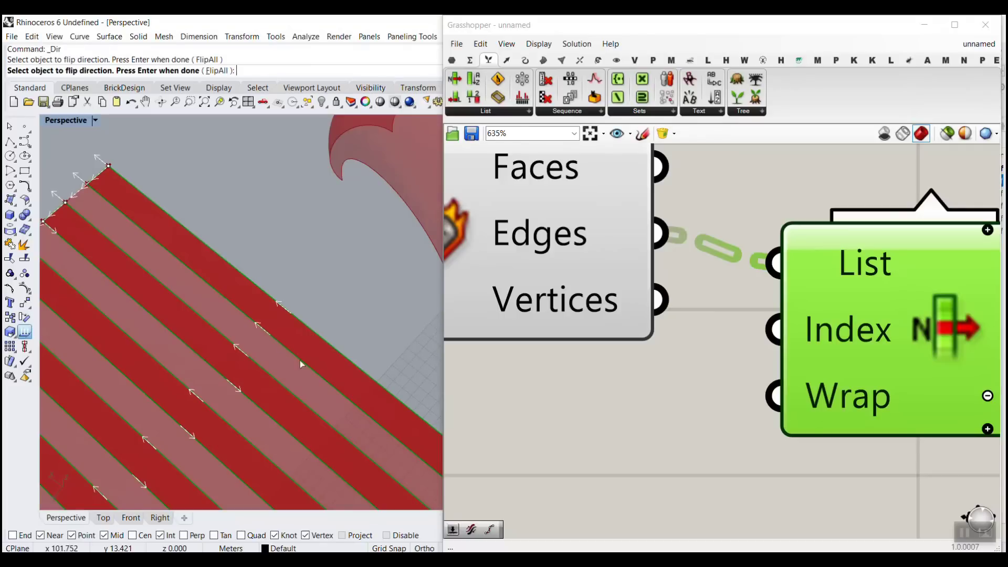
pyautogui.rightClick(255, 300)
pyautogui.scroll(-5, 255, 298)
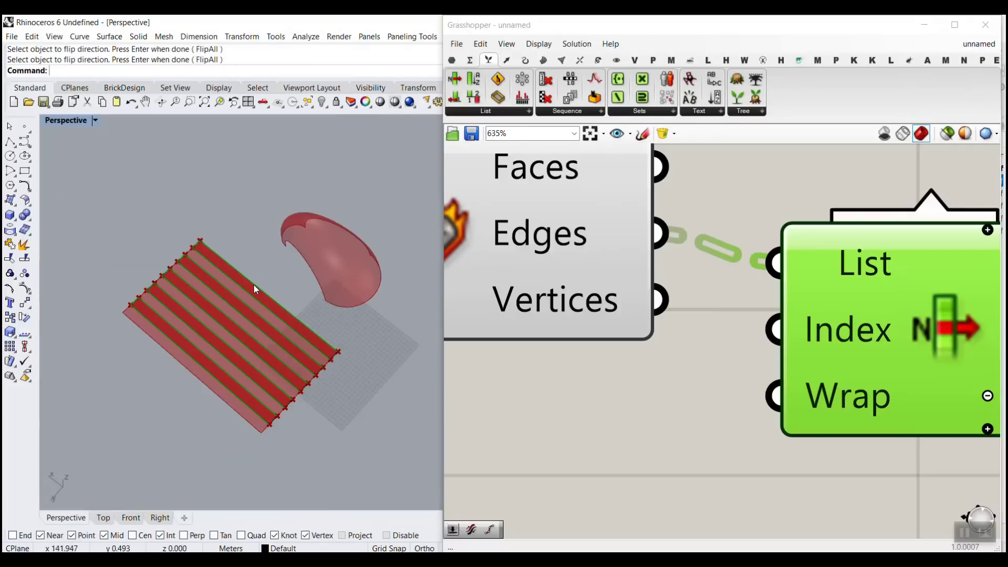
pyautogui.hotkey('ctrl', 'z')
# Step: Add a Flip Curve component and arrange it between List Item and Divide Curve
pyautogui.scroll(-4, 748, 326)
pyautogui.moveTo(748, 325); pyautogui.dragTo(585, 323, button='right')
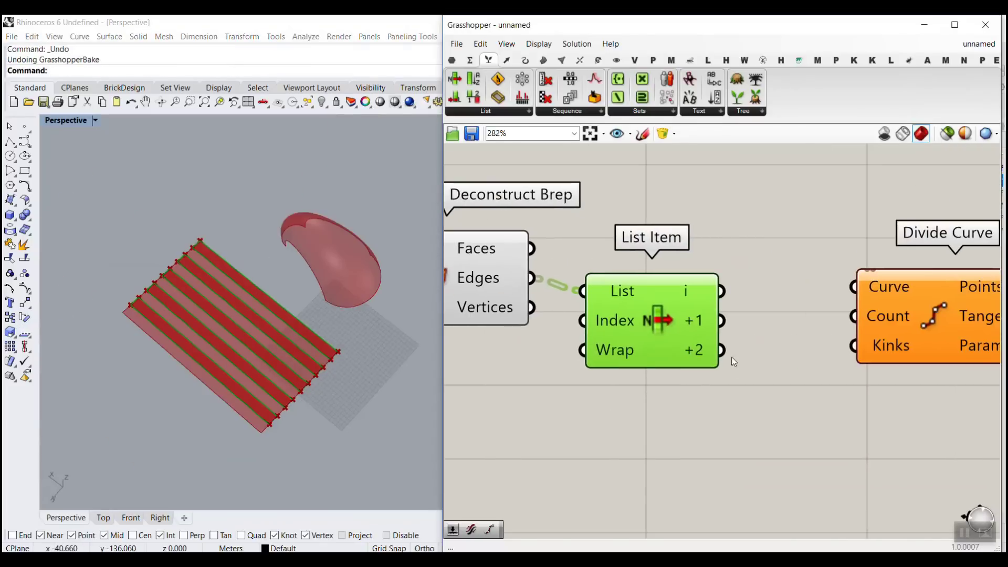
pyautogui.doubleClick(760, 393)
pyautogui.write('flip')
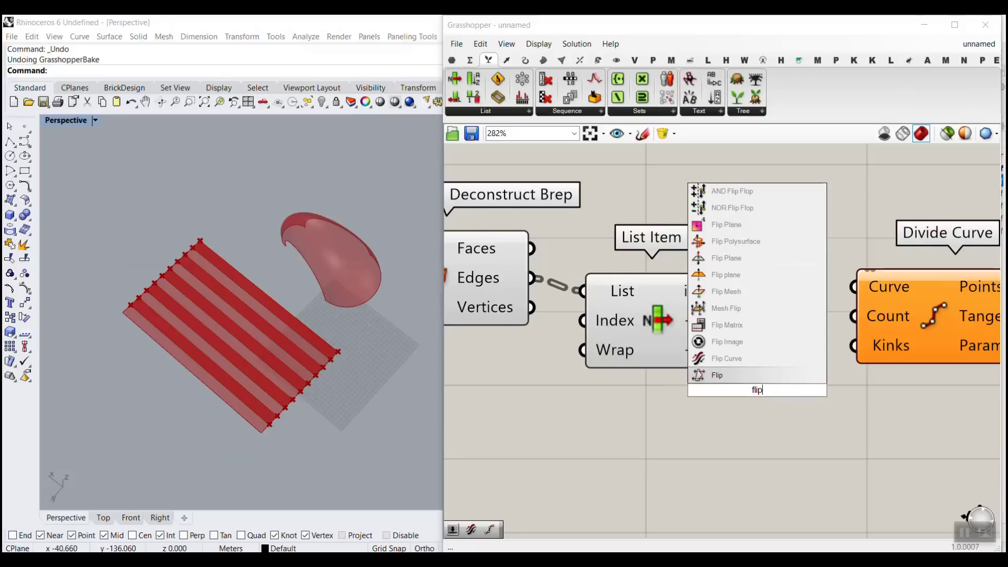
pyautogui.click(770, 359)
pyautogui.moveTo(796, 384); pyautogui.dragTo(609, 350, button='right')
pyautogui.scroll(-2, 609, 351)
pyautogui.moveTo(711, 317); pyautogui.dragTo(812, 335)
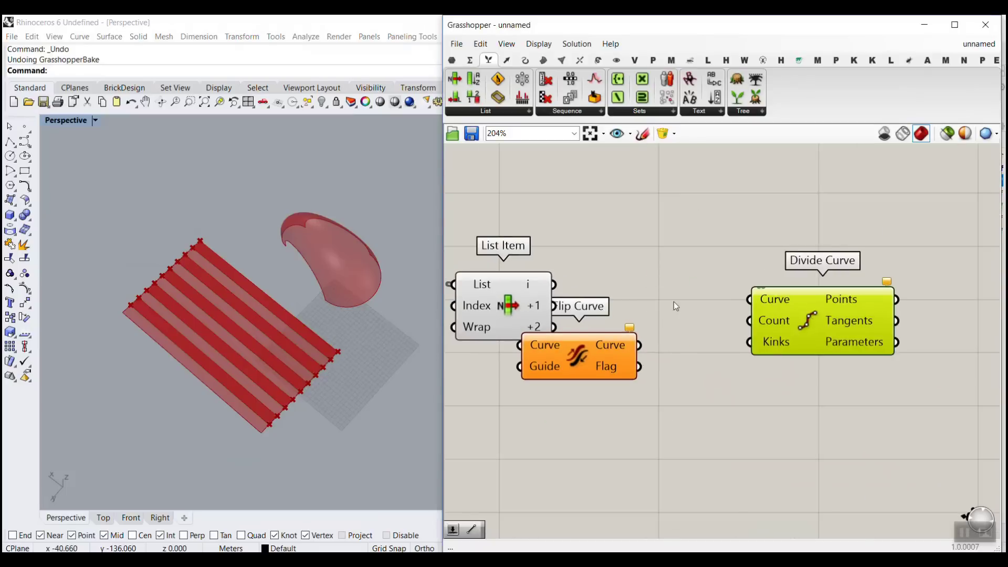
pyautogui.scroll(2, 558, 312)
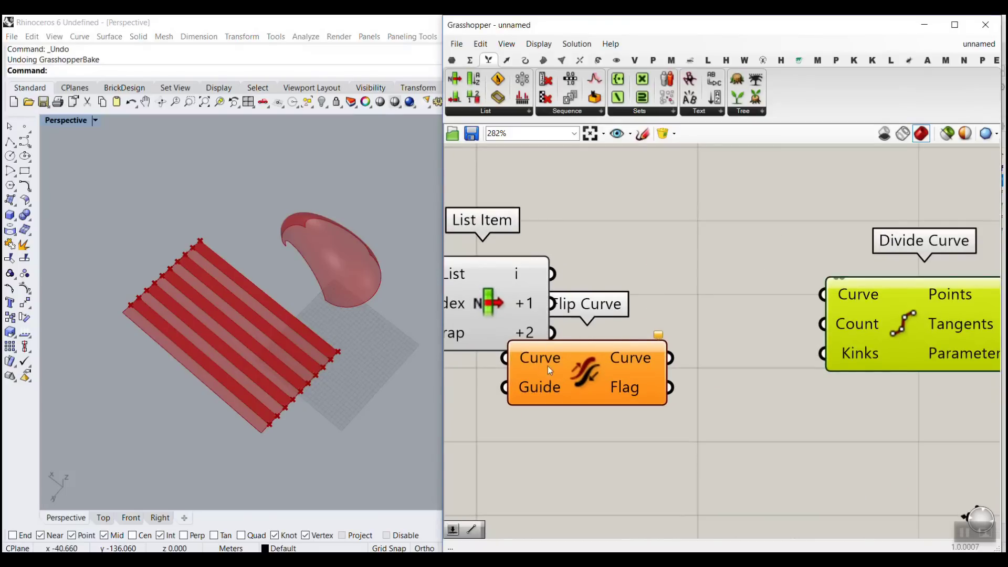
pyautogui.moveTo(547, 367); pyautogui.dragTo(661, 356)
# Step: Connect List Item's i output to Flip Curve's Curve input and the flipped curve to Divide Curve's Curve input
pyautogui.moveTo(553, 276); pyautogui.dragTo(633, 299)
pyautogui.scroll(2, 261, 310)
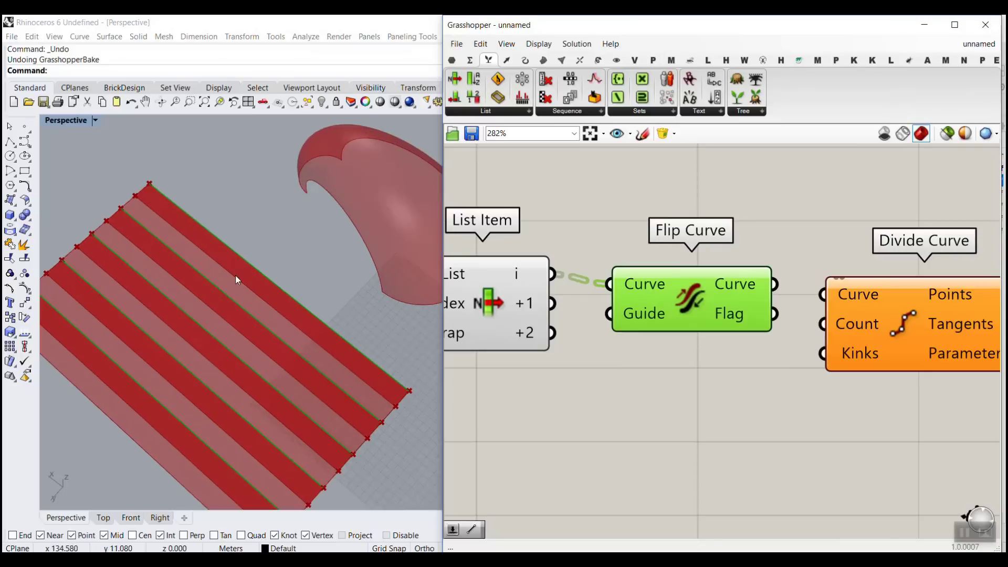
pyautogui.moveTo(772, 318); pyautogui.dragTo(672, 322, button='right')
pyautogui.moveTo(675, 288); pyautogui.dragTo(723, 299)
# Step: Duplicate Divide Curve below the original and connect List Item's +2 output to the copy's Curve input
pyautogui.moveTo(798, 327); pyautogui.dragTo(864, 418)
pyautogui.hotkey('ctrl', 'c')
pyautogui.hotkey('ctrl', 'v')
pyautogui.moveTo(705, 375); pyautogui.dragTo(798, 365, button='right')
pyautogui.moveTo(522, 337); pyautogui.dragTo(910, 402)
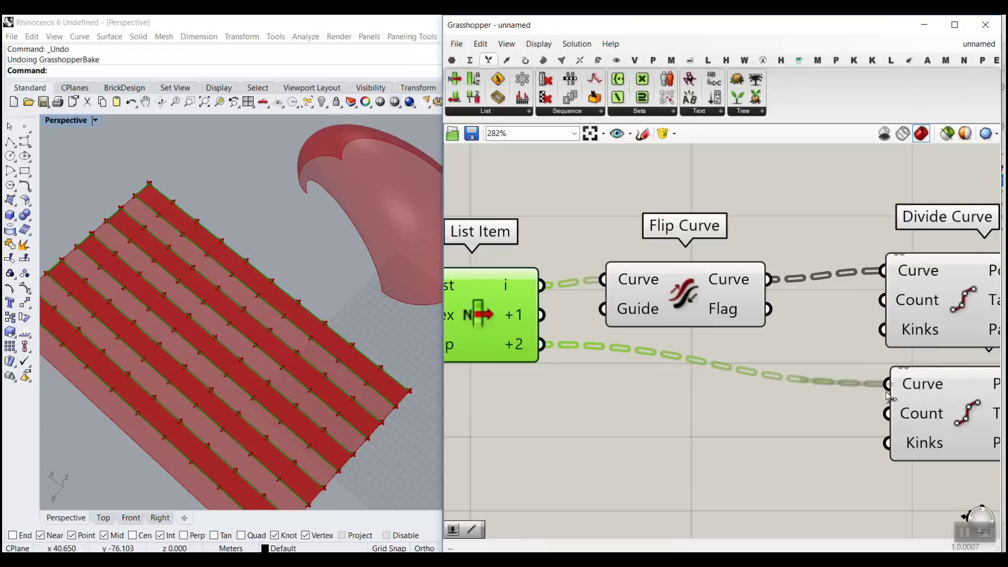
# Step: Add a number slider with value 4, range 4 to 20, and restrict it to even numbers
pyautogui.doubleClick(640, 423)
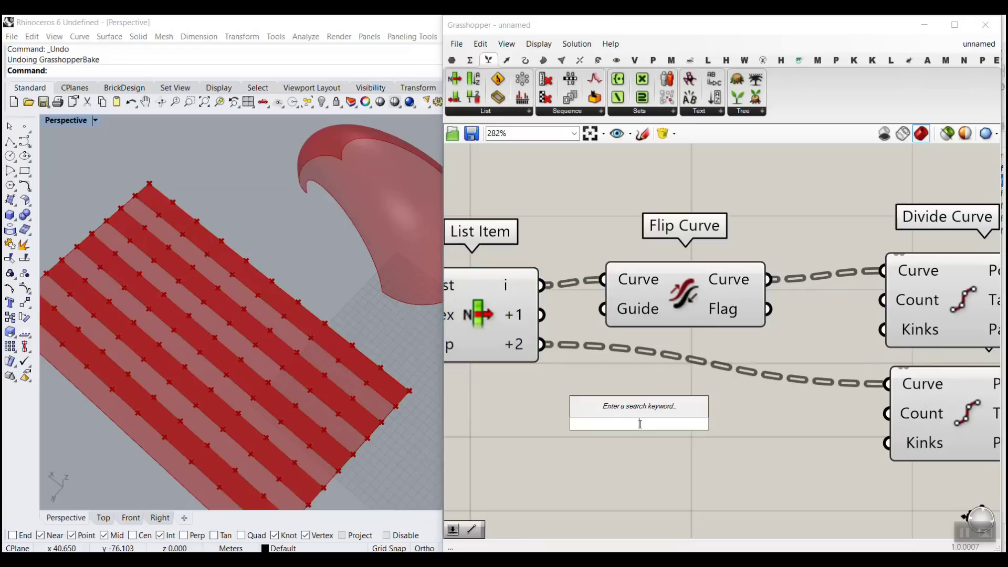
pyautogui.write('4..')
pyautogui.press('Return')
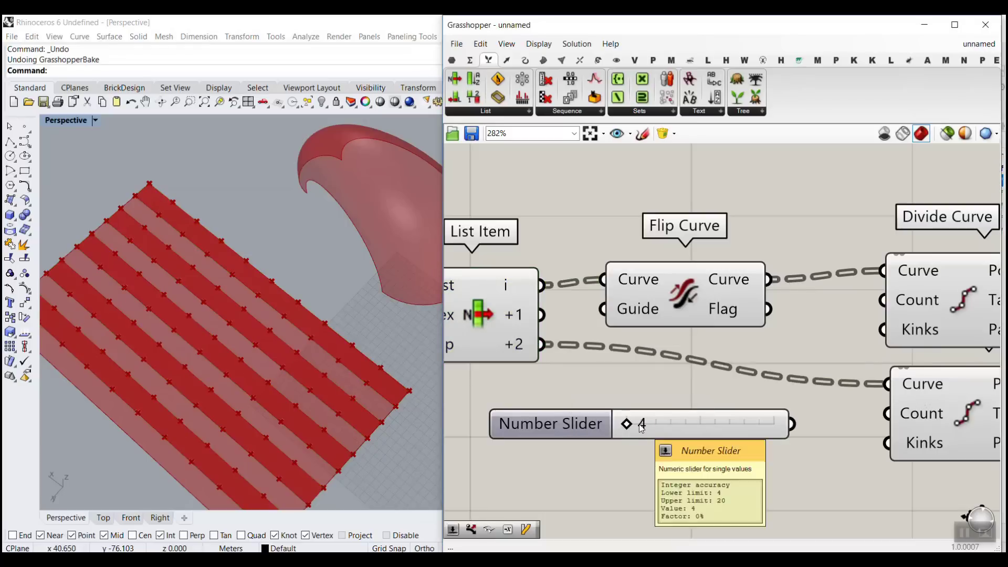
pyautogui.doubleClick(643, 423)
pyautogui.click(623, 376)
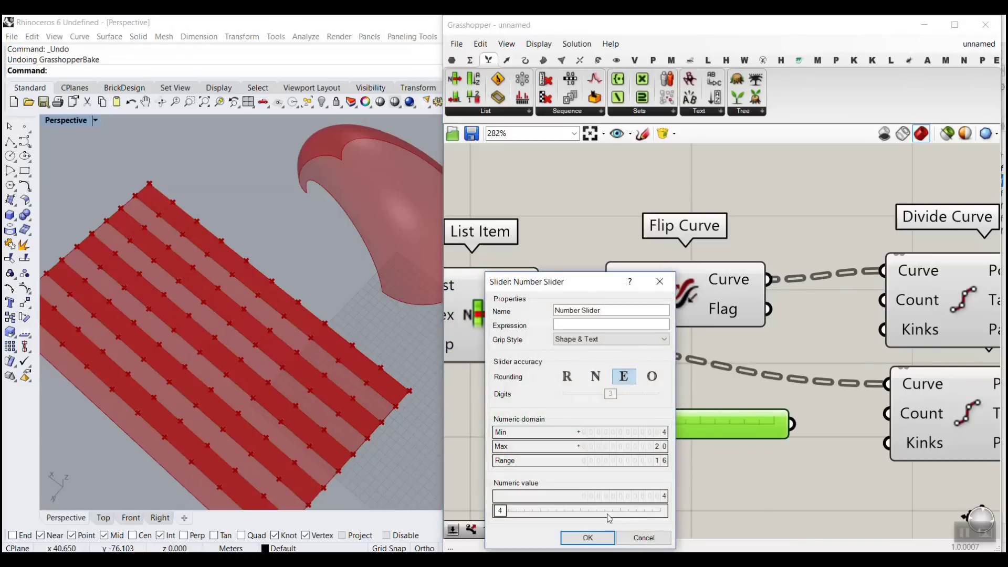
pyautogui.click(588, 538)
# Step: Connect the even-number slider to the Count inputs of both Divide Curve components and set it to 8
pyautogui.moveTo(792, 424); pyautogui.dragTo(883, 300)
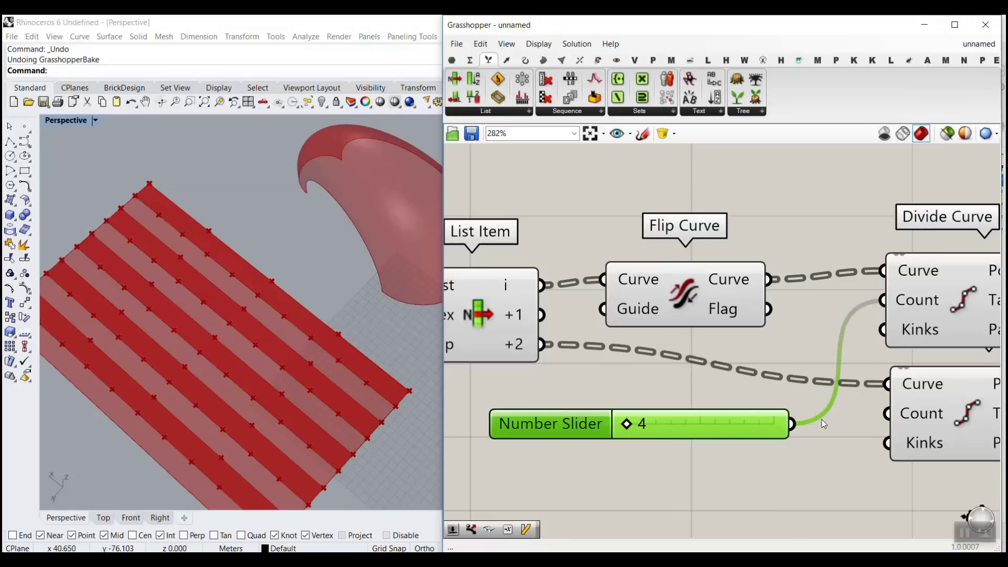
pyautogui.moveTo(792, 423); pyautogui.dragTo(888, 413)
pyautogui.moveTo(626, 427); pyautogui.dragTo(664, 425)
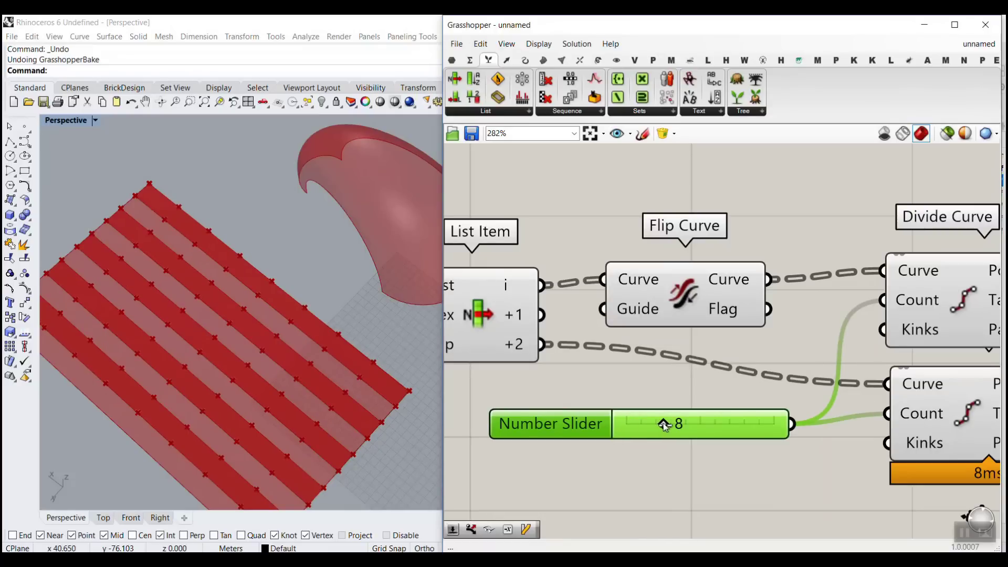
pyautogui.scroll(-5, 192, 247)
pyautogui.scroll(8, 194, 255)
pyautogui.moveTo(192, 255)
pyautogui.mouseDown(button='right')
pyautogui.moveTo(177, 245)
pyautogui.moveTo(195, 257)
pyautogui.mouseUp(button='right')
pyautogui.scroll(-5, 197, 256)
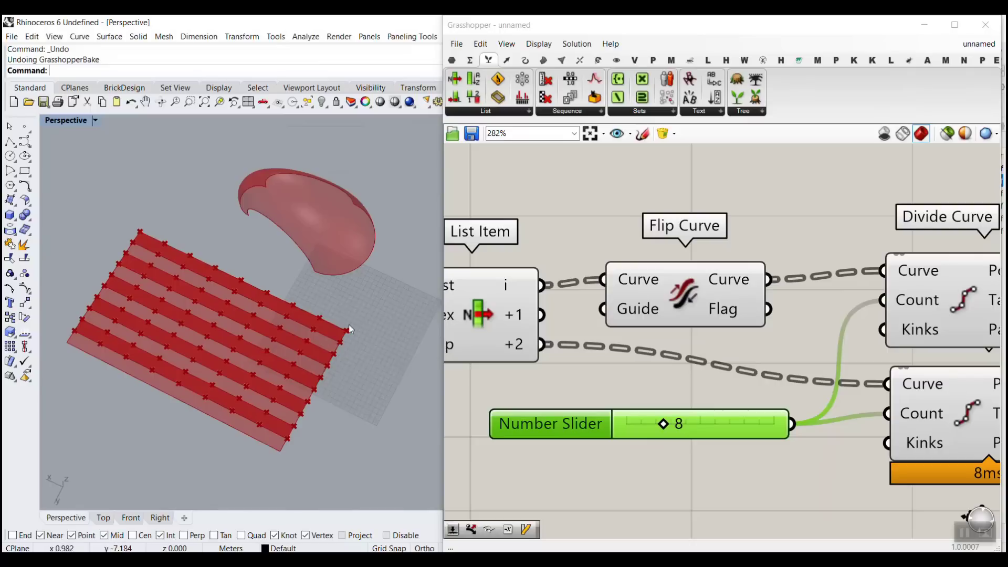
pyautogui.scroll(4, 315, 332)
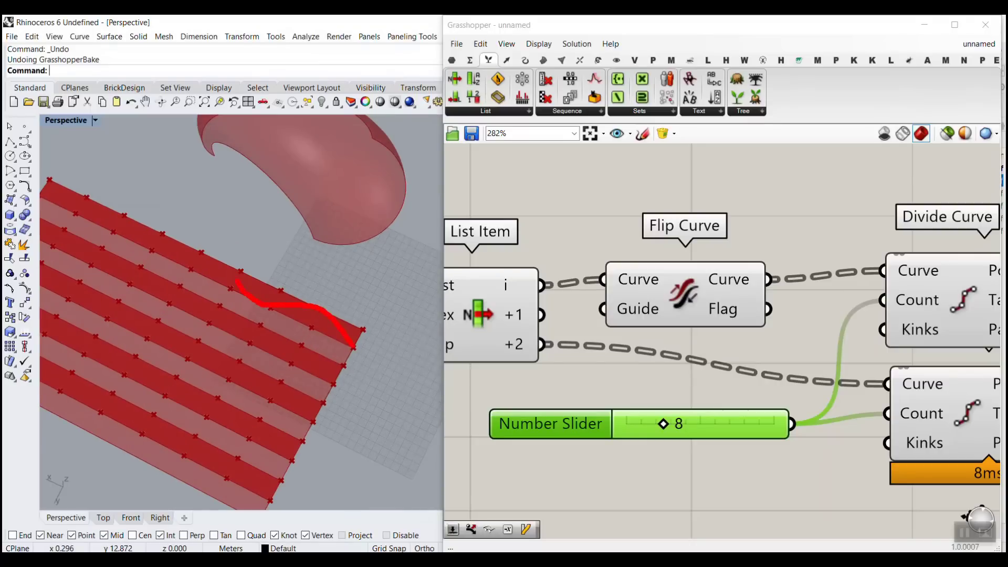
pyautogui.press('e')
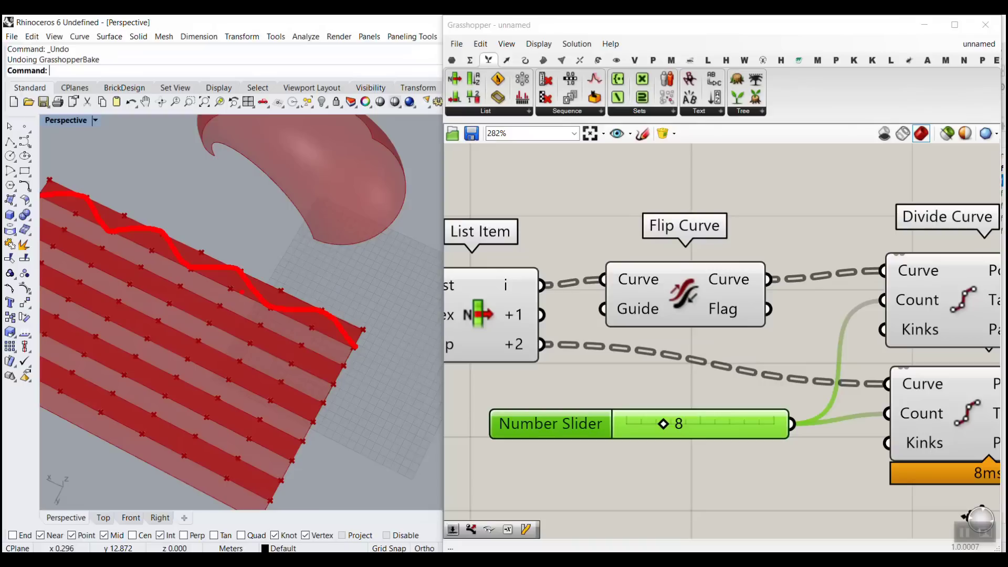
# Step: Add a Dispatch component and connect the upper Divide Curve's Points output to its List input
pyautogui.scroll(-3, 908, 309)
pyautogui.click(874, 292)
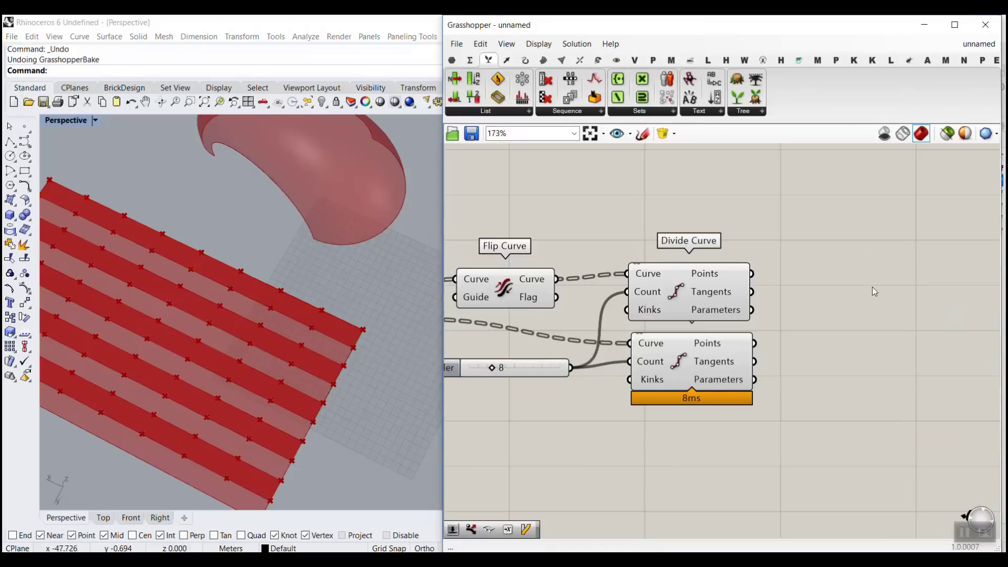
pyautogui.doubleClick(875, 291)
pyautogui.write('dis')
pyautogui.click(853, 276)
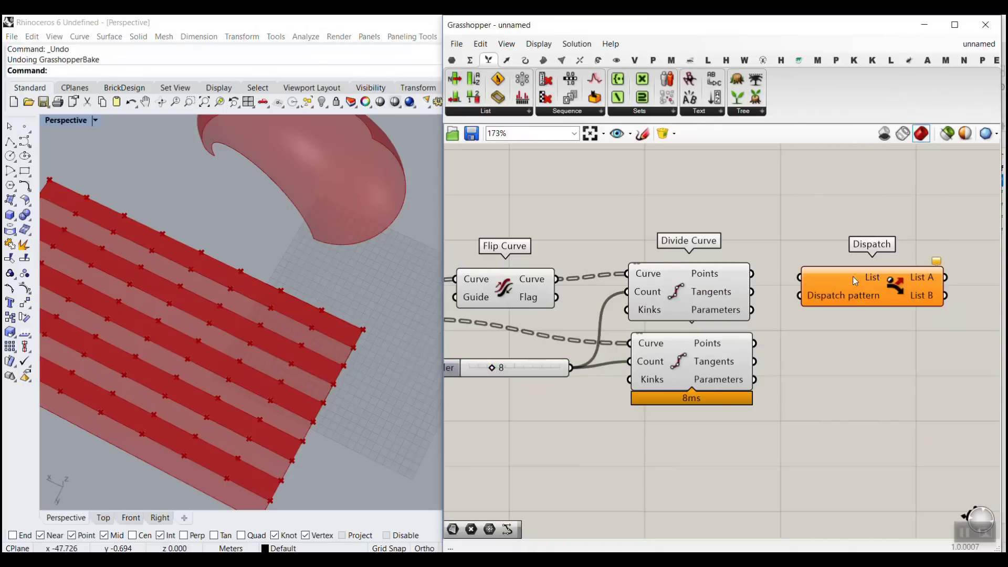
pyautogui.moveTo(753, 273); pyautogui.dragTo(799, 277)
# Step: Duplicate Dispatch below the original and connect the lower Divide Curve's Points output to the copy's List input
pyautogui.moveTo(854, 278); pyautogui.dragTo(839, 378)
pyautogui.moveTo(755, 343); pyautogui.dragTo(831, 349)
pyautogui.click(828, 380)
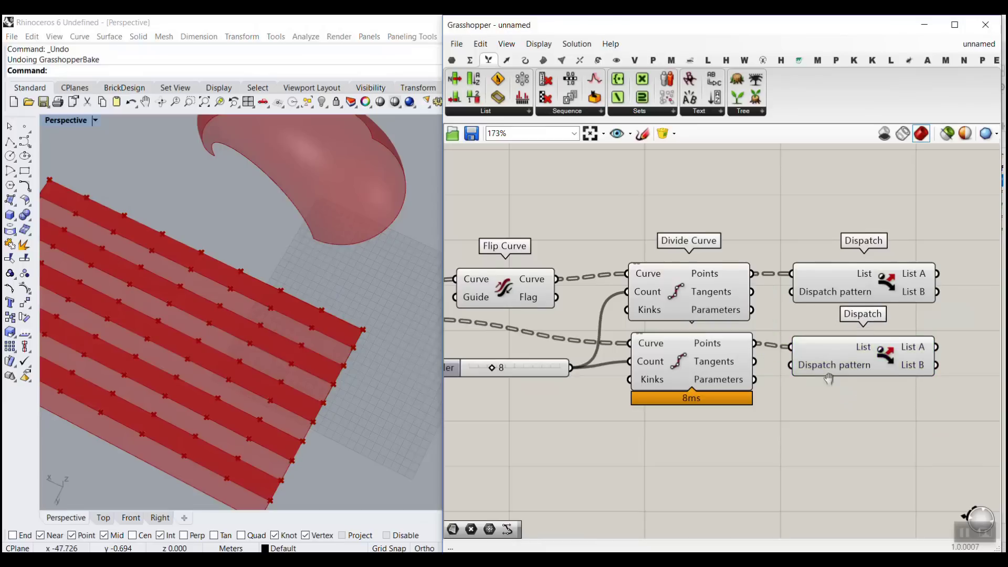
# Step: Add a PolyLine component after the two Dispatch components, leaving room for another component between them
pyautogui.moveTo(828, 379); pyautogui.dragTo(672, 371, button='right')
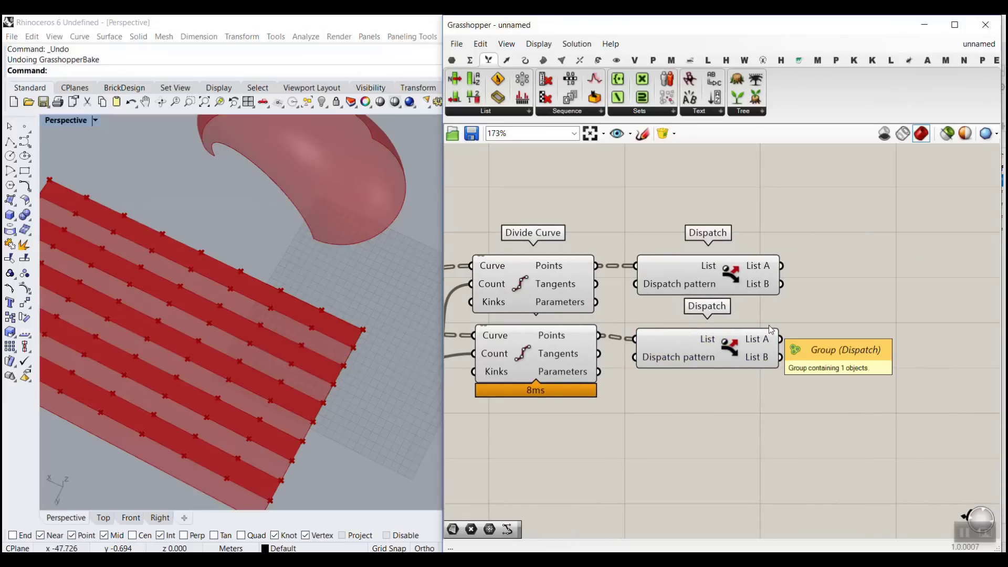
pyautogui.click(524, 59)
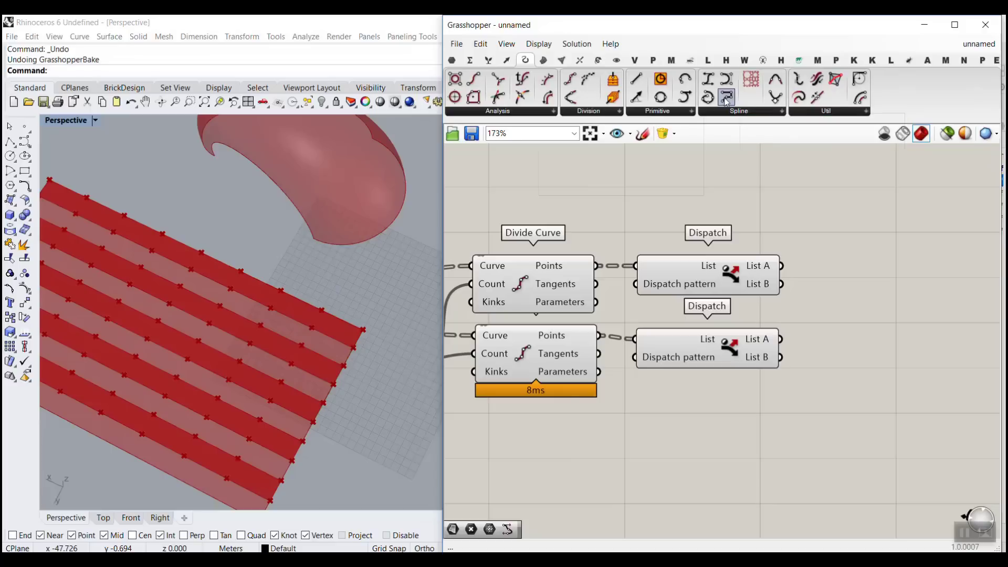
pyautogui.moveTo(726, 97); pyautogui.dragTo(896, 320)
pyautogui.moveTo(798, 317); pyautogui.dragTo(729, 309, button='right')
pyautogui.moveTo(815, 313); pyautogui.dragTo(847, 311)
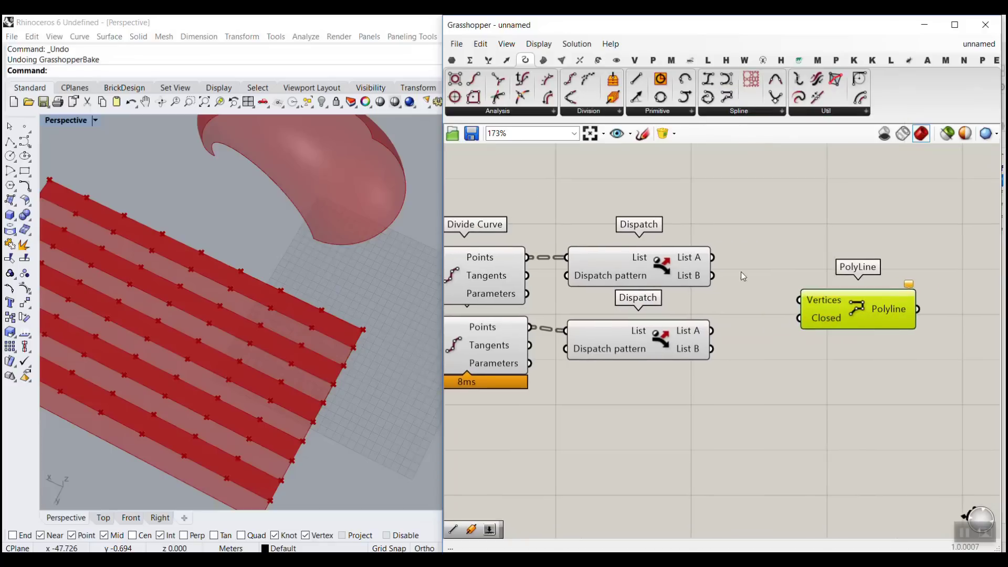
pyautogui.click(741, 272)
pyautogui.click(692, 263)
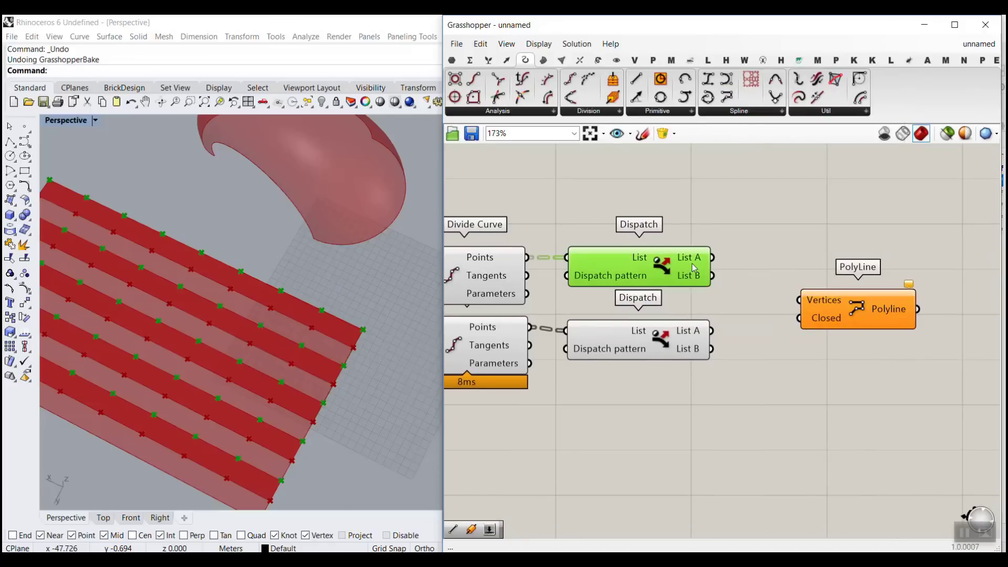
pyautogui.click(662, 354)
pyautogui.scroll(1, 413, 339)
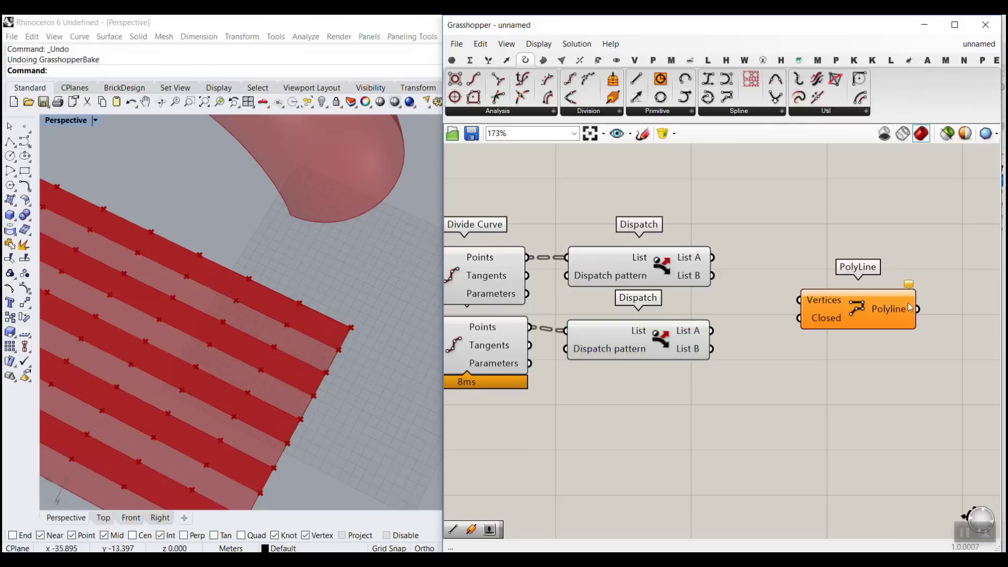
pyautogui.moveTo(910, 307); pyautogui.dragTo(984, 303)
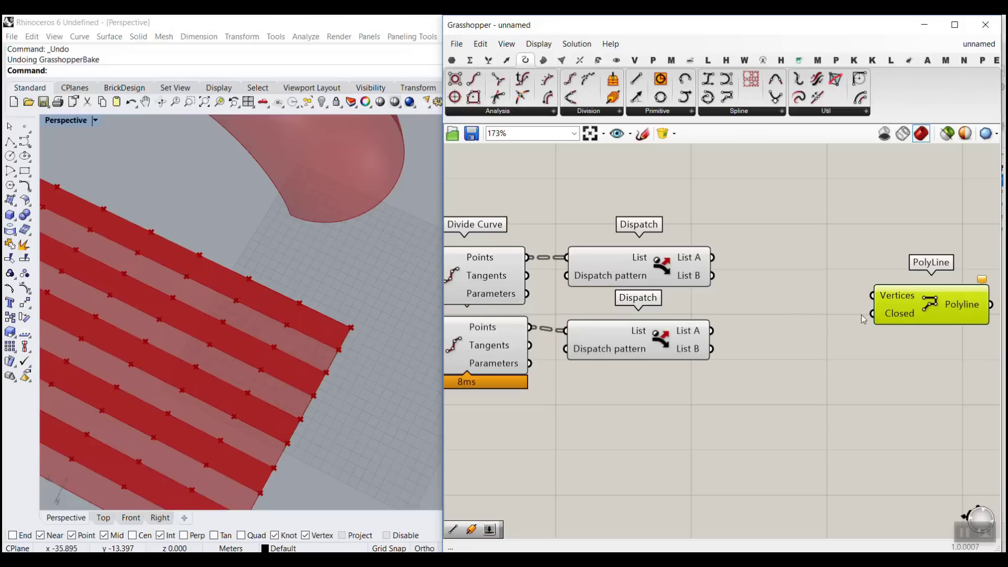
# Step: Add a Weave component with two stream inputs after the two Dispatch components
pyautogui.doubleClick(791, 316)
pyautogui.write('wev')
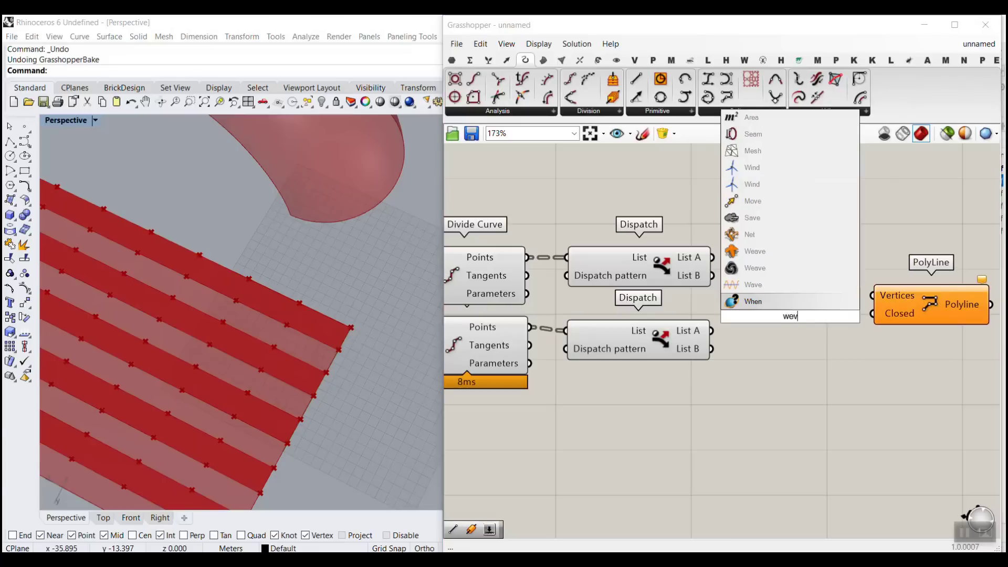
pyautogui.press('BackSpace')
pyautogui.write('a')
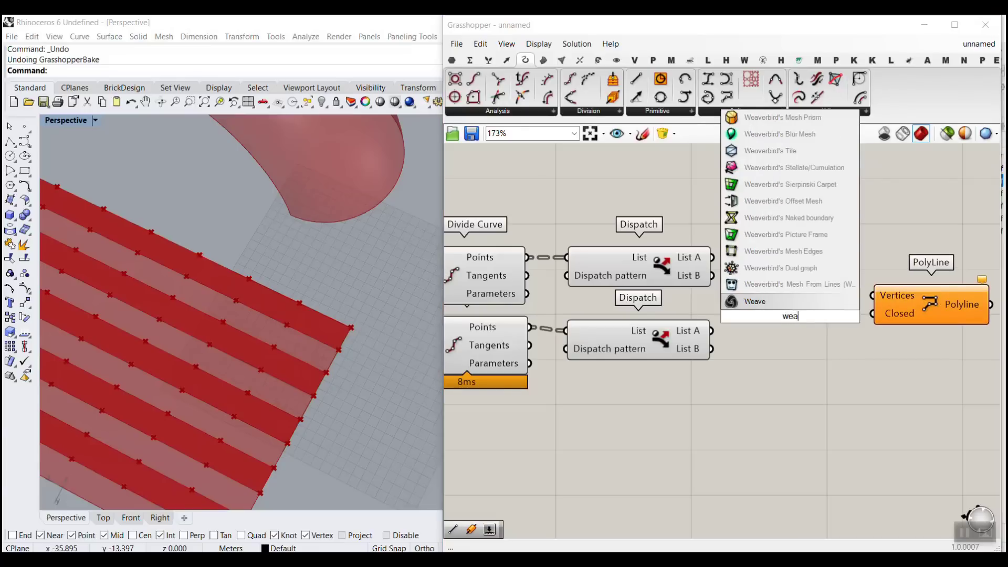
pyautogui.click(778, 305)
pyautogui.moveTo(793, 335); pyautogui.dragTo(699, 339, button='right')
pyautogui.click(829, 296)
pyautogui.click(677, 328)
pyautogui.scroll(3, 677, 328)
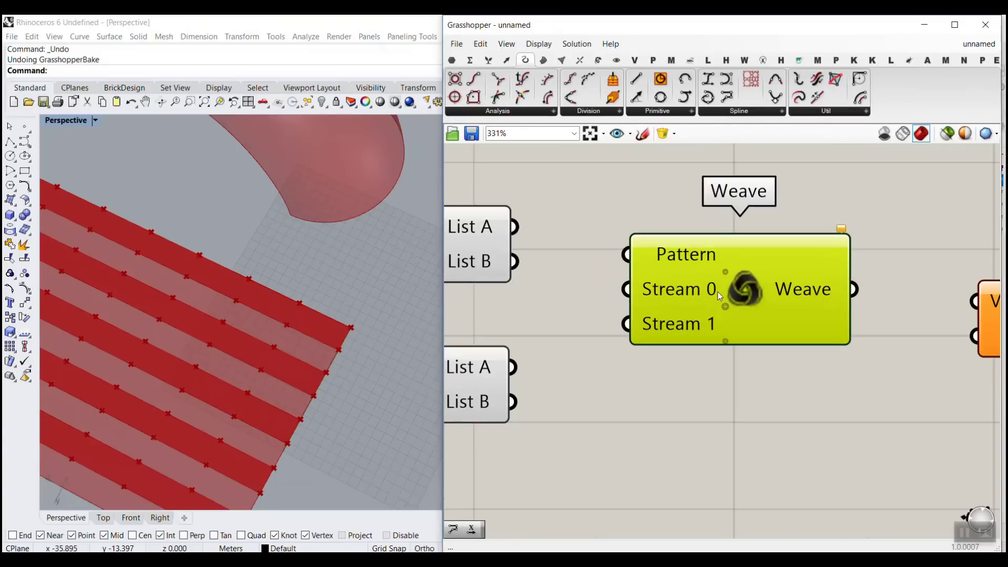
pyautogui.click(725, 341)
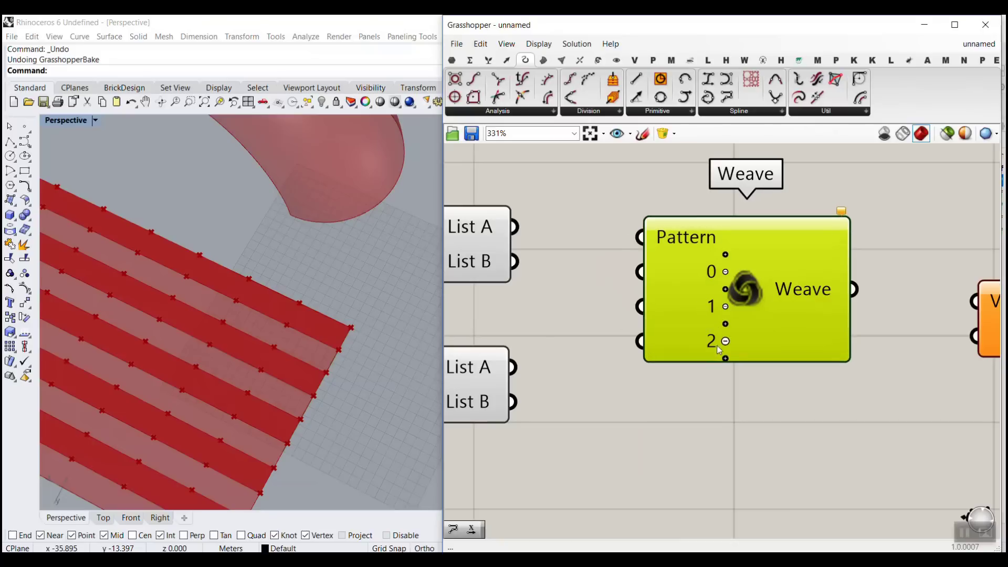
pyautogui.click(725, 340)
# Step: Connect the upper Dispatch's List A to Weave's input 0 and the lower Dispatch's List B to input 1
pyautogui.scroll(-2, 701, 330)
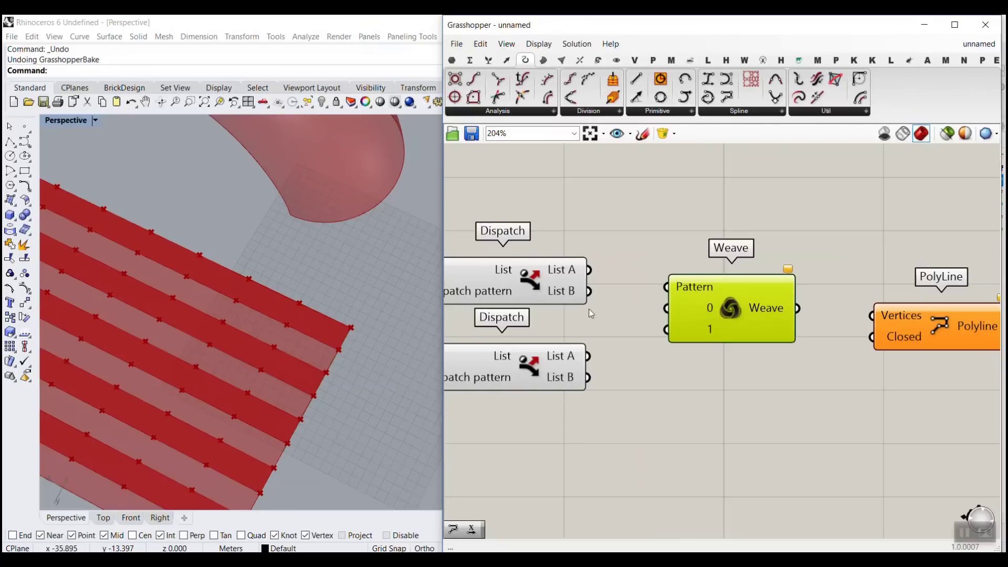
pyautogui.moveTo(589, 273); pyautogui.dragTo(653, 314)
pyautogui.moveTo(589, 377); pyautogui.dragTo(666, 330)
pyautogui.scroll(1, 566, 272)
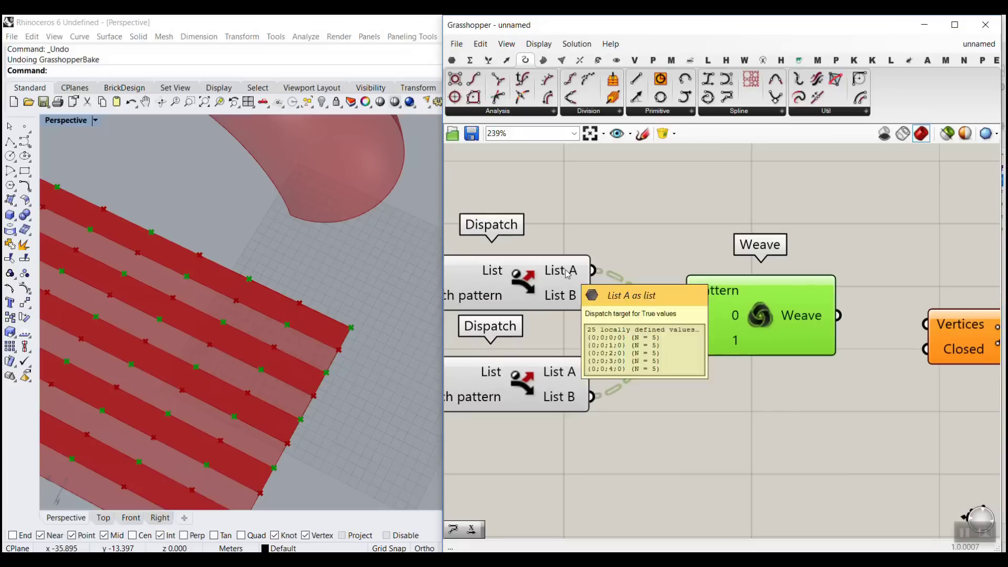
pyautogui.moveTo(358, 319); pyautogui.dragTo(393, 310)
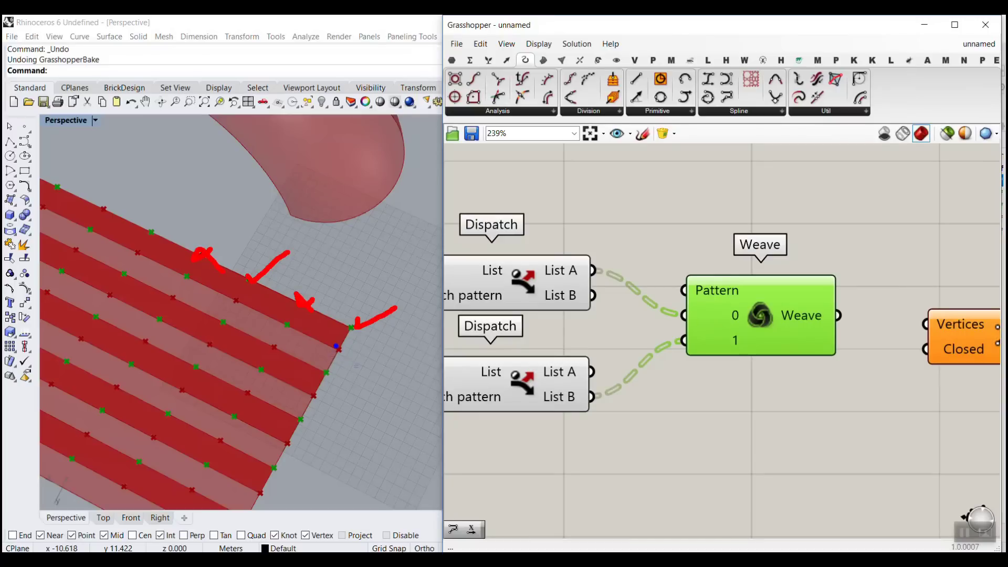
pyautogui.moveTo(342, 354)
pyautogui.mouseDown()
pyautogui.moveTo(375, 341)
pyautogui.moveTo(349, 317)
pyautogui.moveTo(358, 332)
pyautogui.mouseUp()
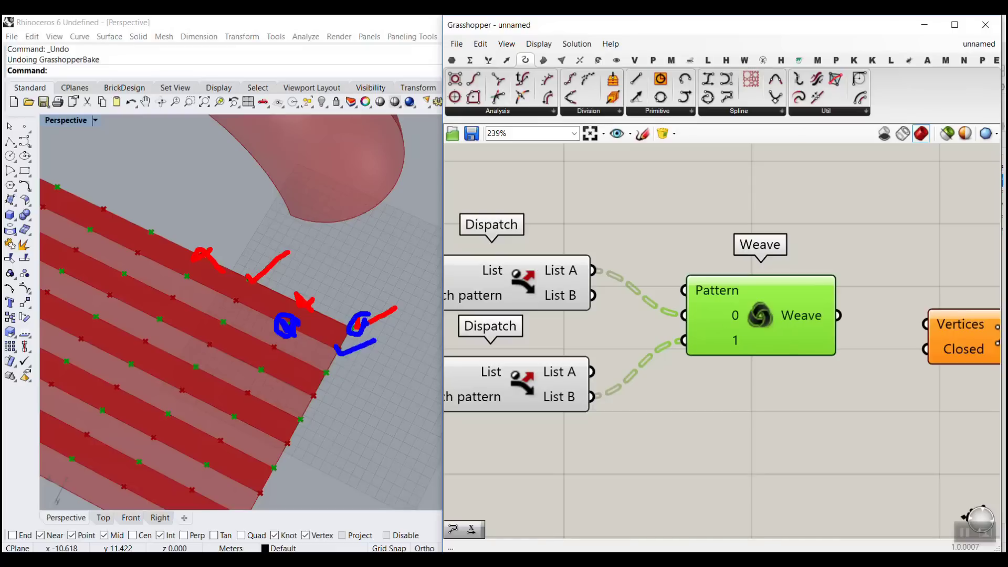
pyautogui.click(770, 358)
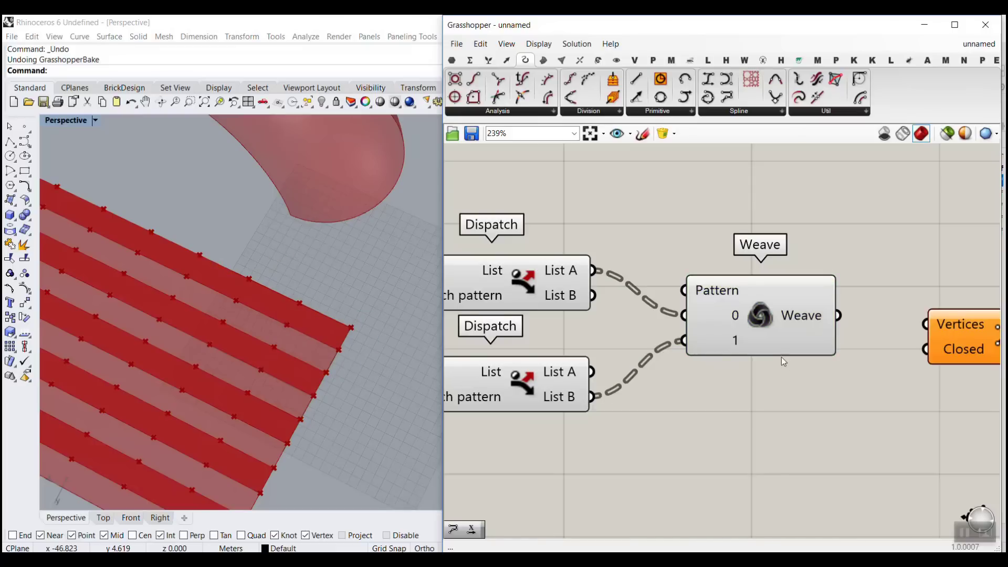
# Step: Try Weave's output as PolyLine's Vertices input, preview the zigzag lines, and delete the PolyLine component
pyautogui.moveTo(781, 358); pyautogui.dragTo(716, 344, button='right')
pyautogui.moveTo(773, 302); pyautogui.dragTo(882, 315)
pyautogui.click(915, 310)
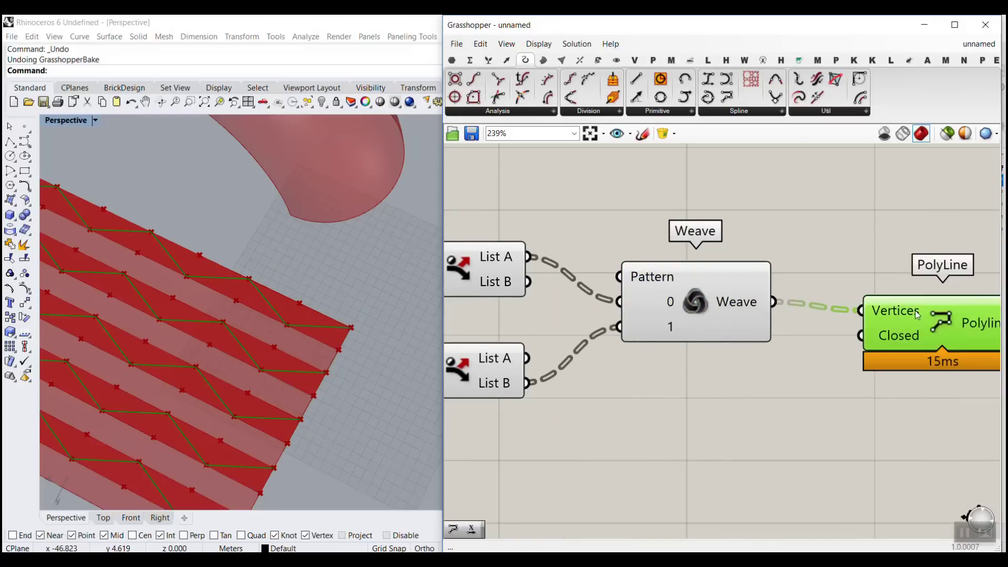
pyautogui.moveTo(378, 278); pyautogui.dragTo(266, 339, button='right')
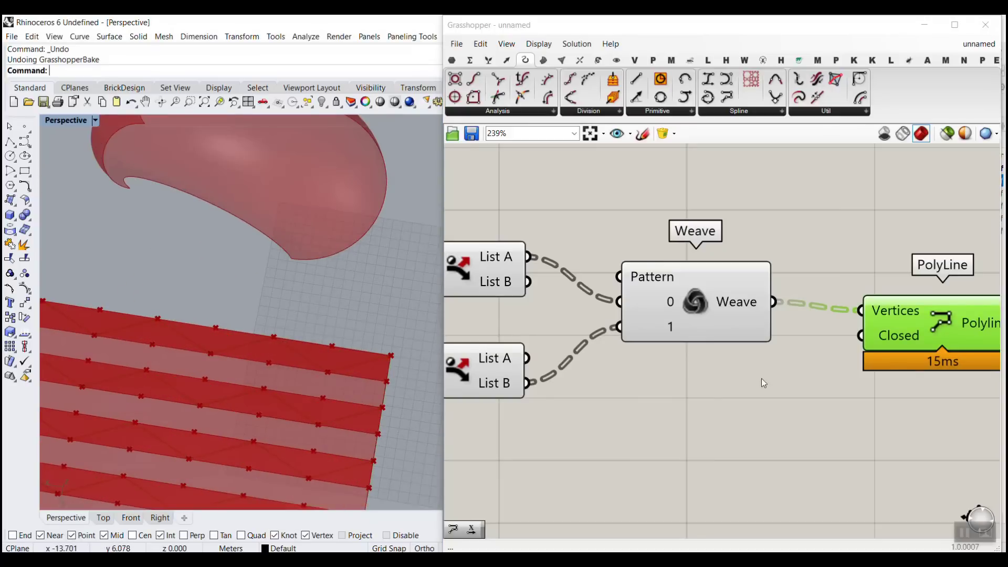
pyautogui.click(953, 322)
pyautogui.press('Delete')
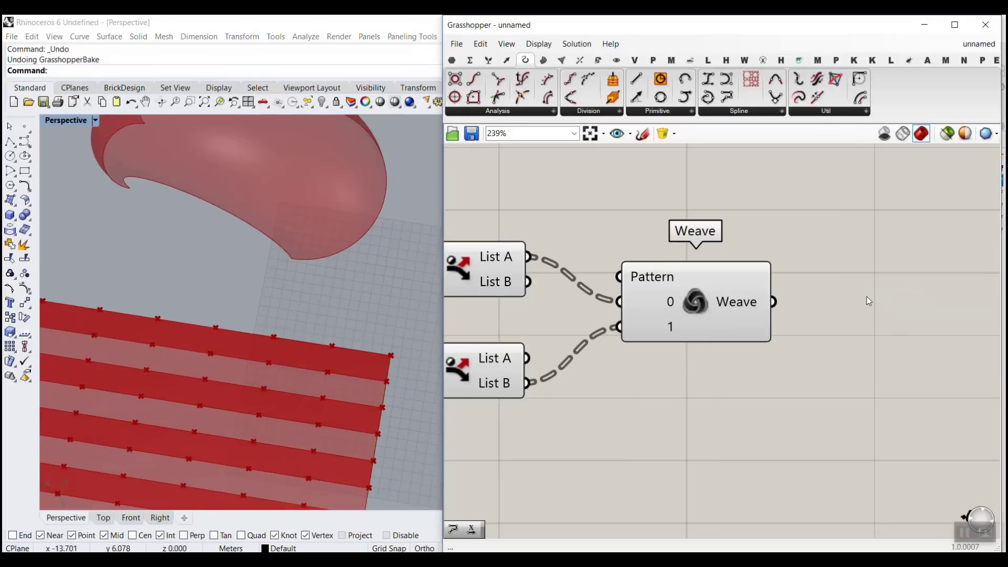
# Step: Add an Interpolate (t) component and place it after Weave
pyautogui.click(759, 114)
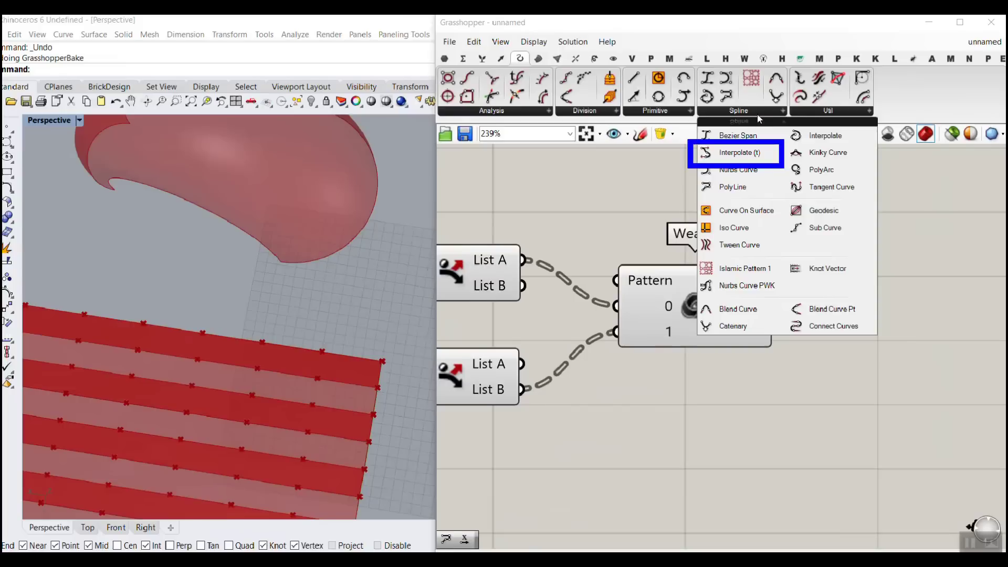
pyautogui.click(756, 111)
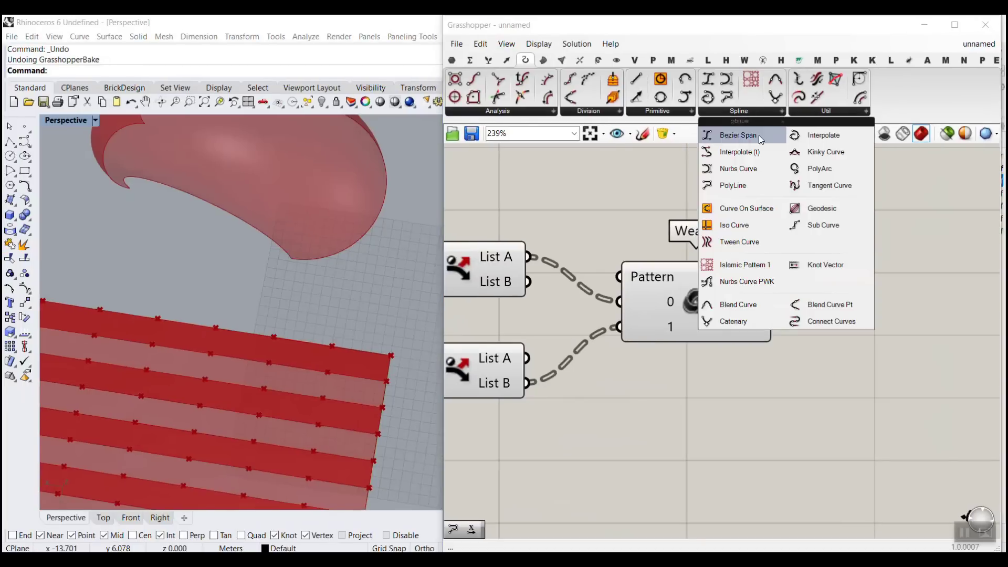
pyautogui.moveTo(736, 152); pyautogui.dragTo(898, 327)
pyautogui.moveTo(869, 338); pyautogui.dragTo(779, 271, button='right')
pyautogui.moveTo(790, 279); pyautogui.dragTo(838, 322)
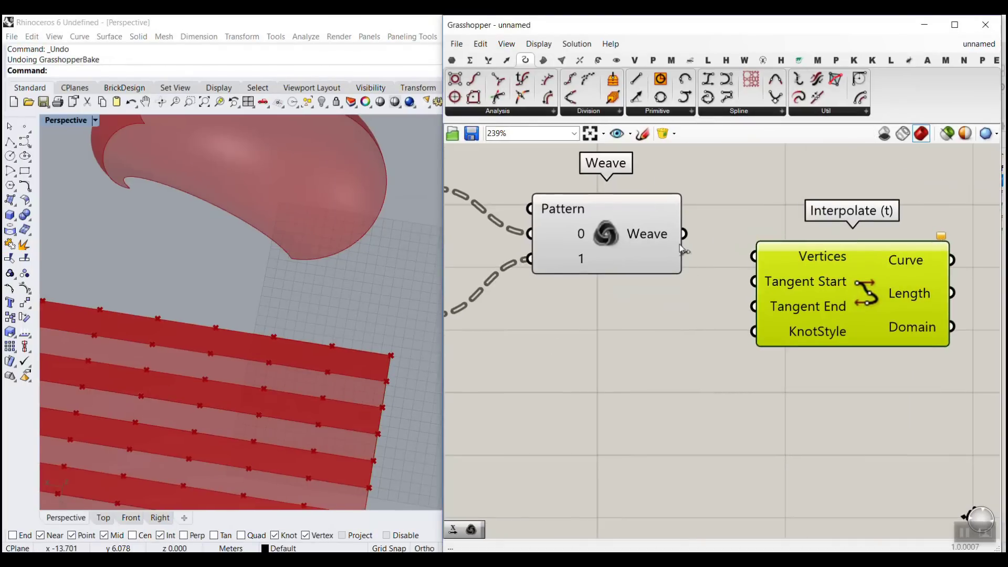
# Step: Connect Weave's output to Interpolate (t)'s Vertices input and inspect the curves at both ends of the strips
pyautogui.moveTo(684, 235); pyautogui.dragTo(755, 257)
pyautogui.click(650, 316)
pyautogui.scroll(3, 300, 370)
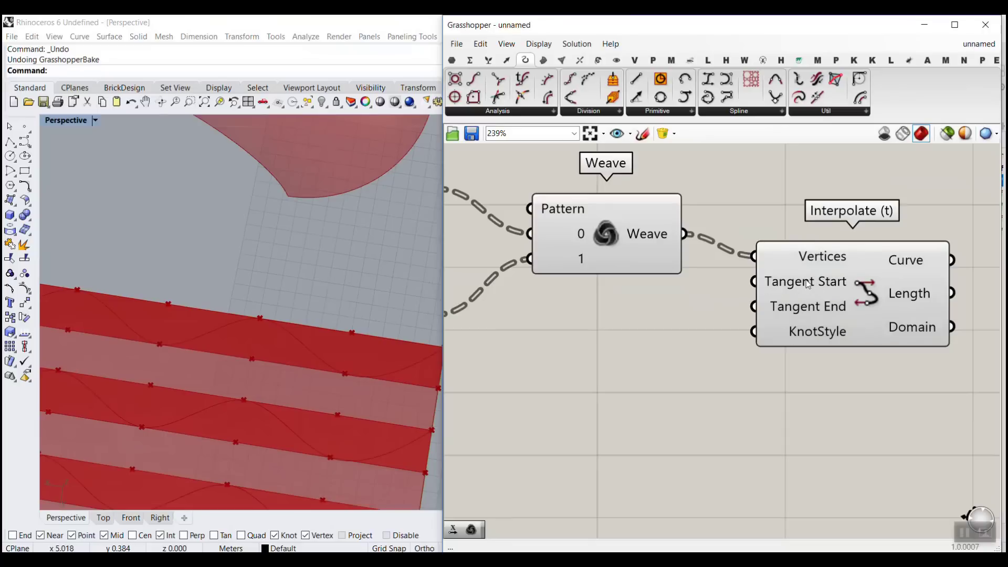
pyautogui.scroll(-3, 284, 318)
pyautogui.scroll(5, 77, 294)
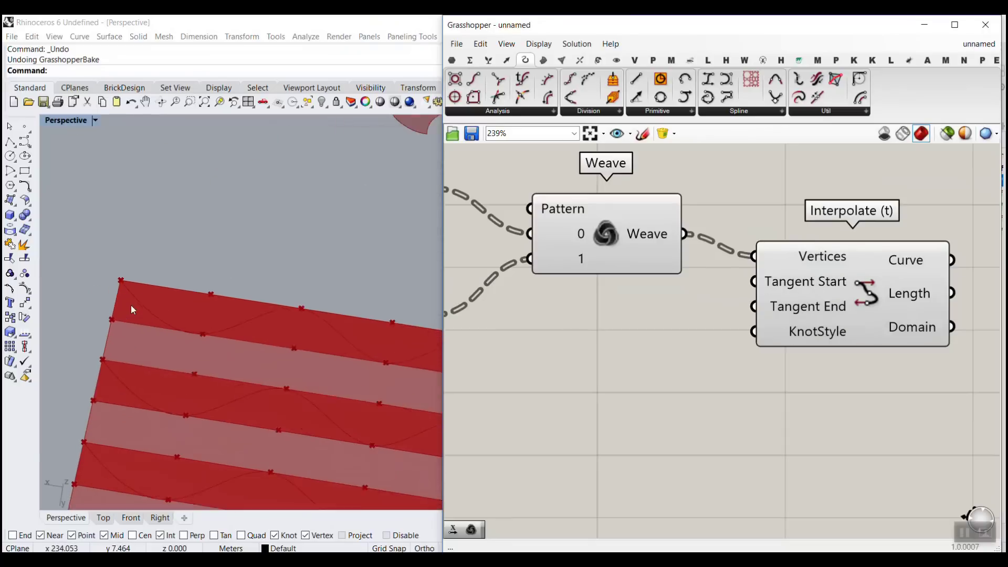
pyautogui.scroll(-3, 164, 286)
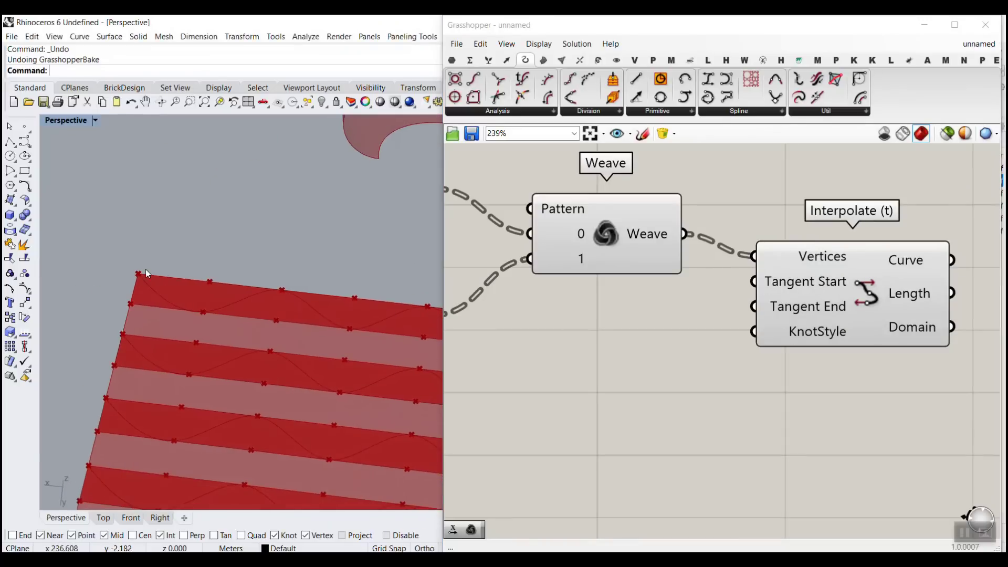
# Step: Add a Unit X component and connect its Unit vector to Interpolate (t)'s Tangent Start and Tangent End inputs
pyautogui.doubleClick(625, 327)
pyautogui.write('x')
pyautogui.click(655, 279)
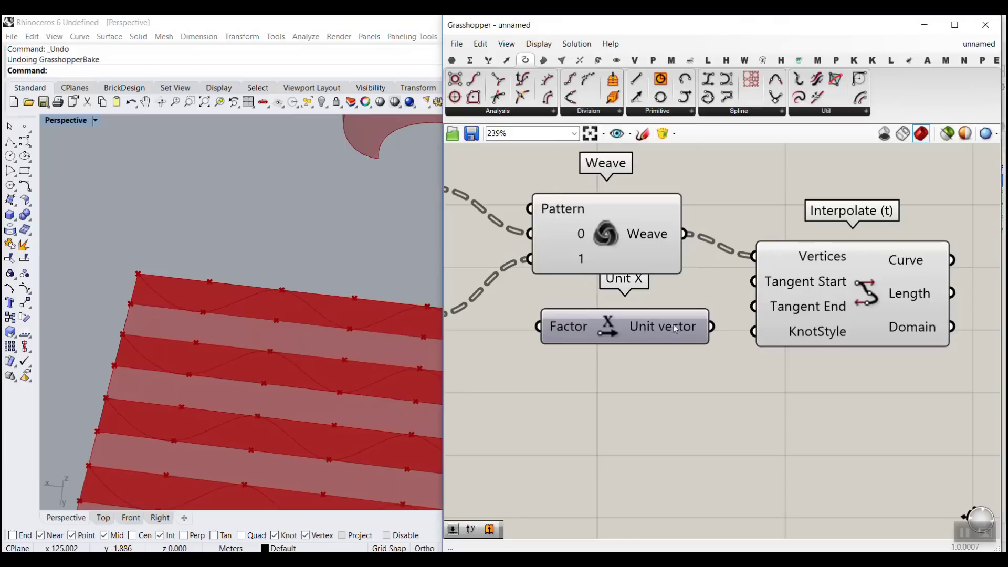
pyautogui.moveTo(671, 332); pyautogui.dragTo(754, 282)
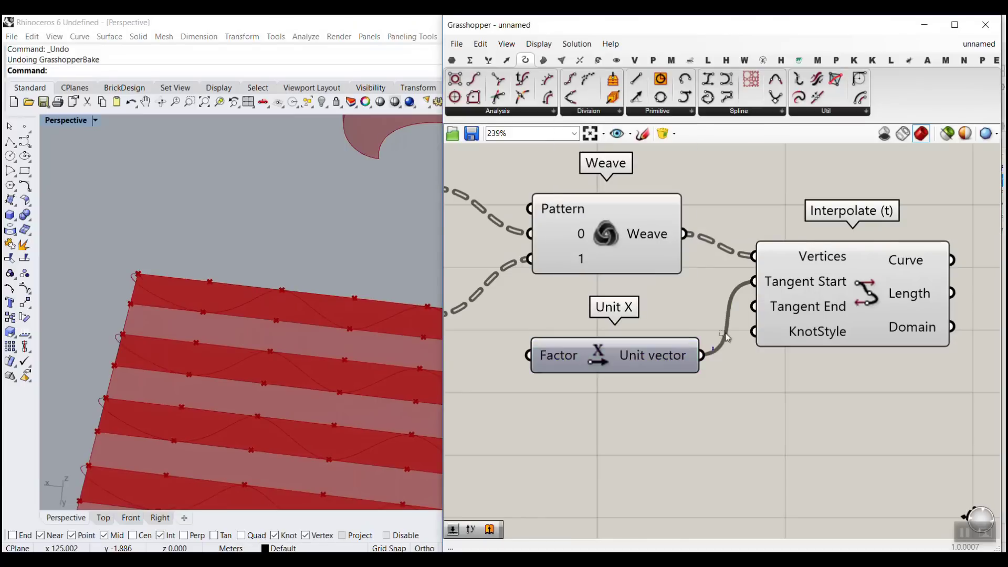
pyautogui.moveTo(711, 355); pyautogui.dragTo(754, 307)
pyautogui.moveTo(819, 315); pyautogui.dragTo(849, 323)
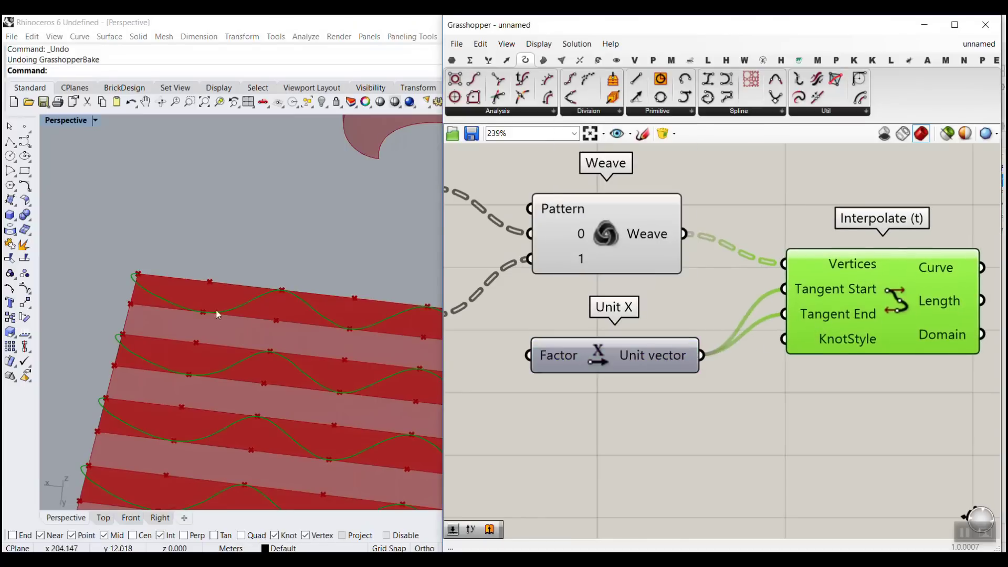
# Step: Set the expression -x on Unit X's Unit vector output and inspect the curve ends on the strips
pyautogui.scroll(5, 136, 257)
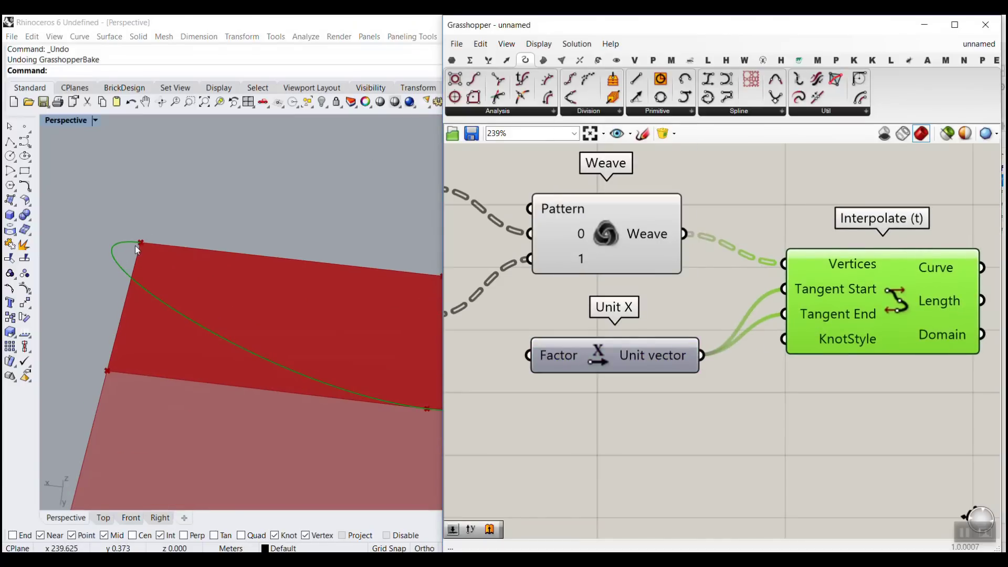
pyautogui.moveTo(146, 242); pyautogui.dragTo(195, 237)
pyautogui.press('Escape')
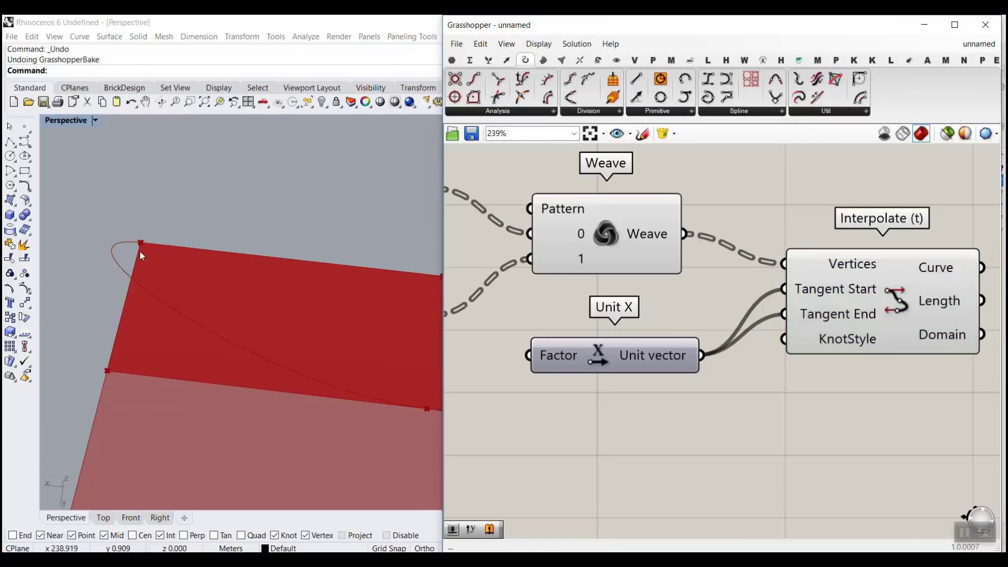
pyautogui.rightClick(636, 351)
pyautogui.moveTo(681, 460)
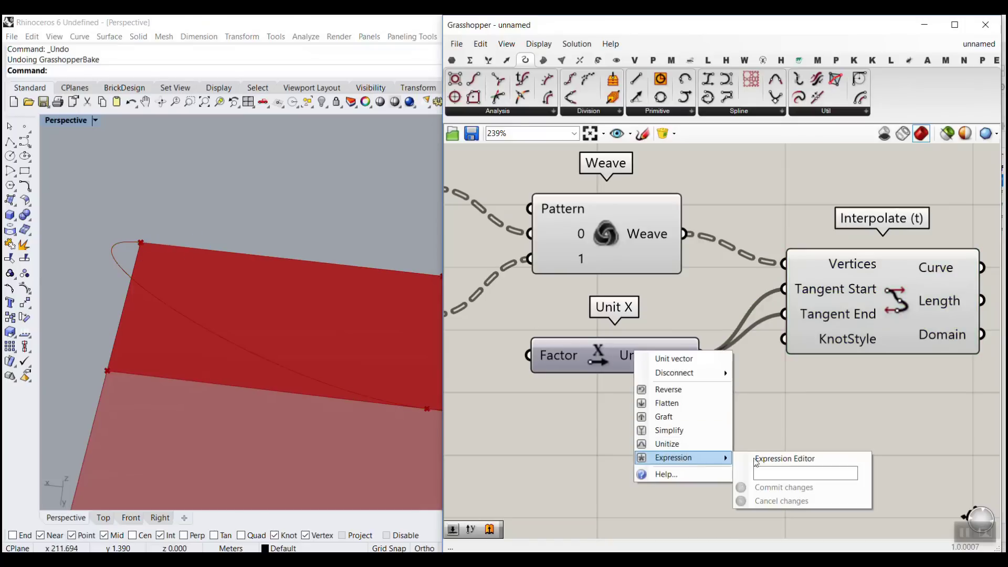
pyautogui.click(780, 473)
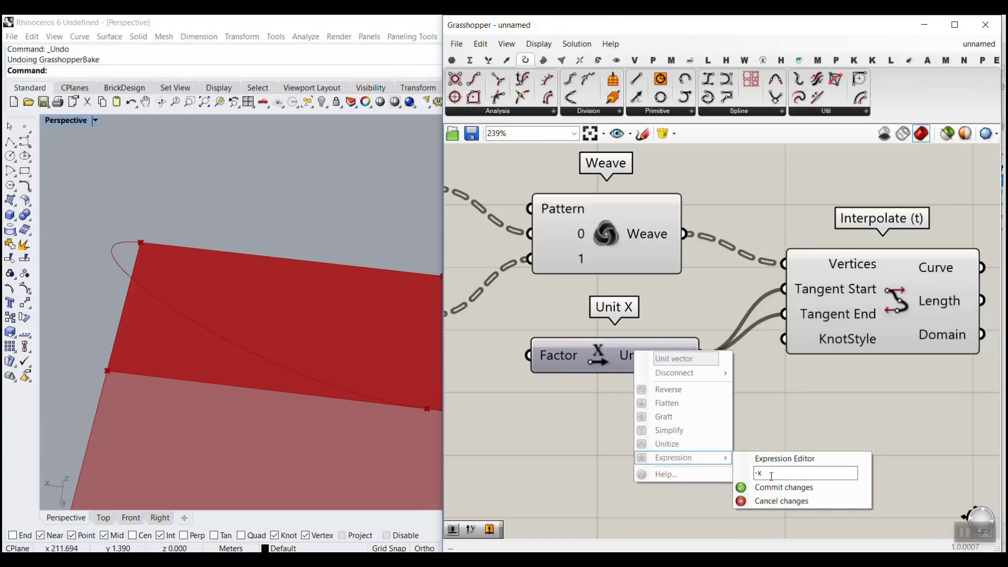
pyautogui.write('-x')
pyautogui.click(783, 487)
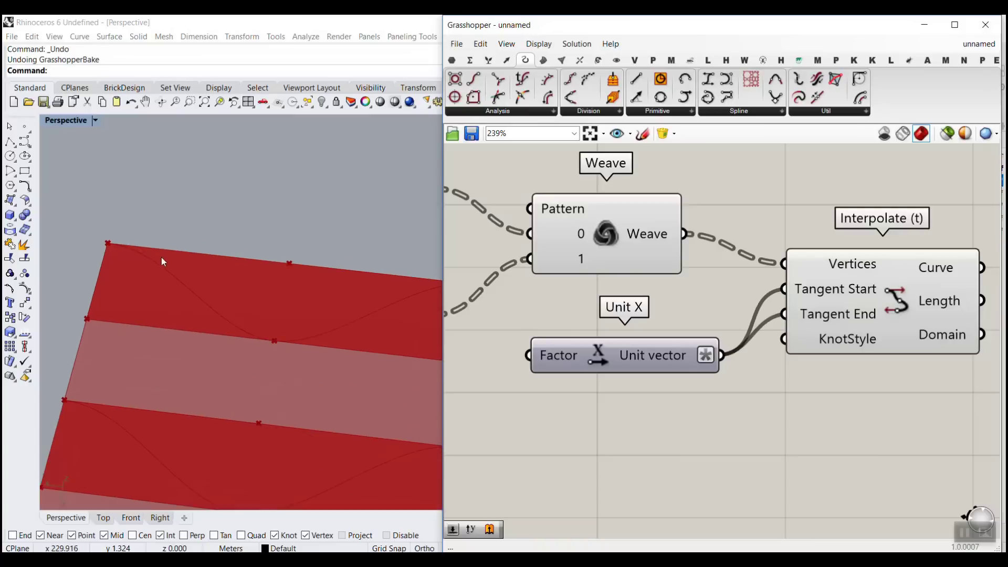
pyautogui.scroll(-4, 109, 244)
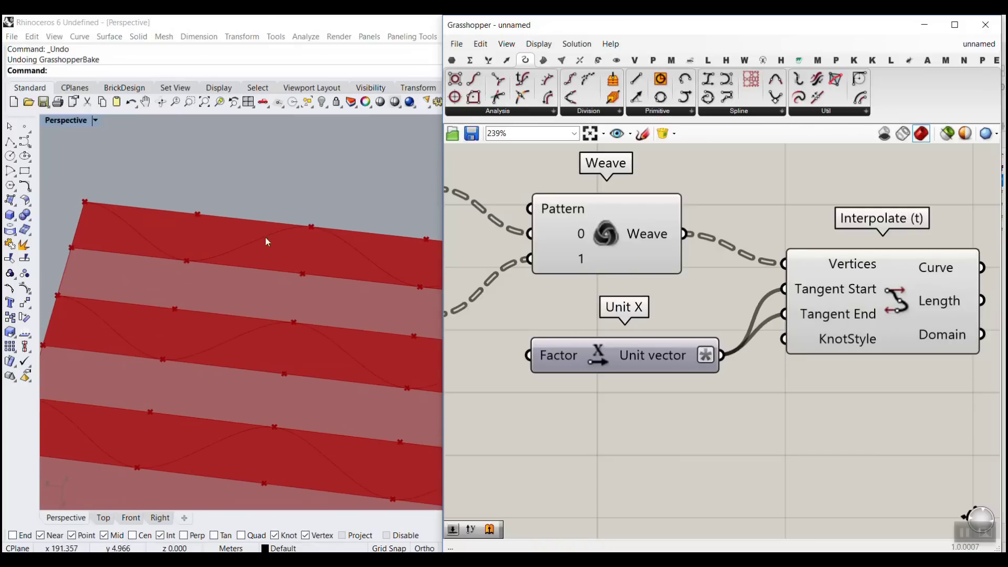
pyautogui.moveTo(381, 261); pyautogui.dragTo(257, 230, button='right')
pyautogui.scroll(-6, 776, 369)
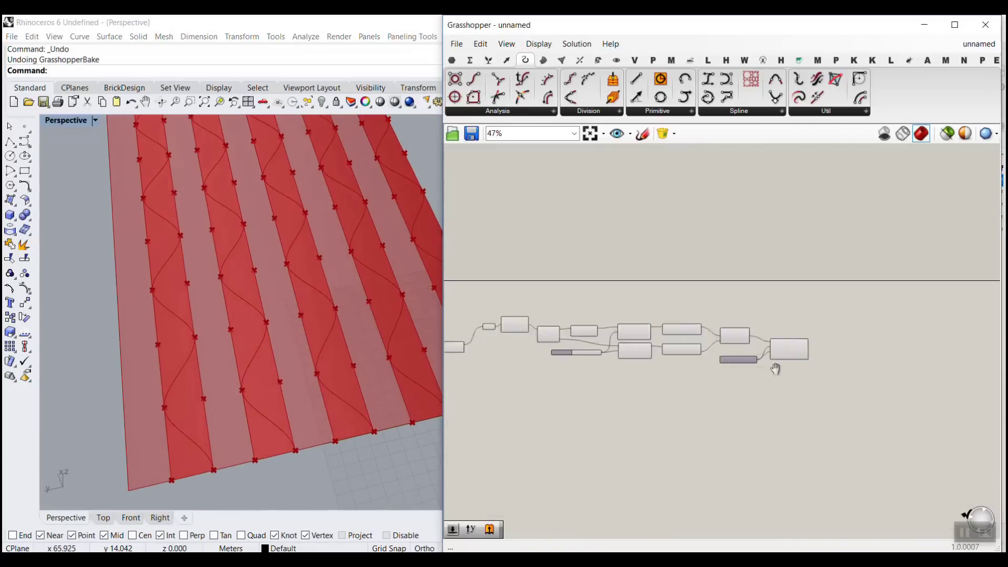
# Step: Duplicate the component chain from Surface through Interpolate (t) below the original and connect the strip Dispatch's List B to the copied Surface
pyautogui.moveTo(776, 369); pyautogui.dragTo(817, 370, button='right')
pyautogui.scroll(5, 644, 370)
pyautogui.scroll(-1, 603, 344)
pyautogui.moveTo(515, 331); pyautogui.dragTo(728, 331, button='right')
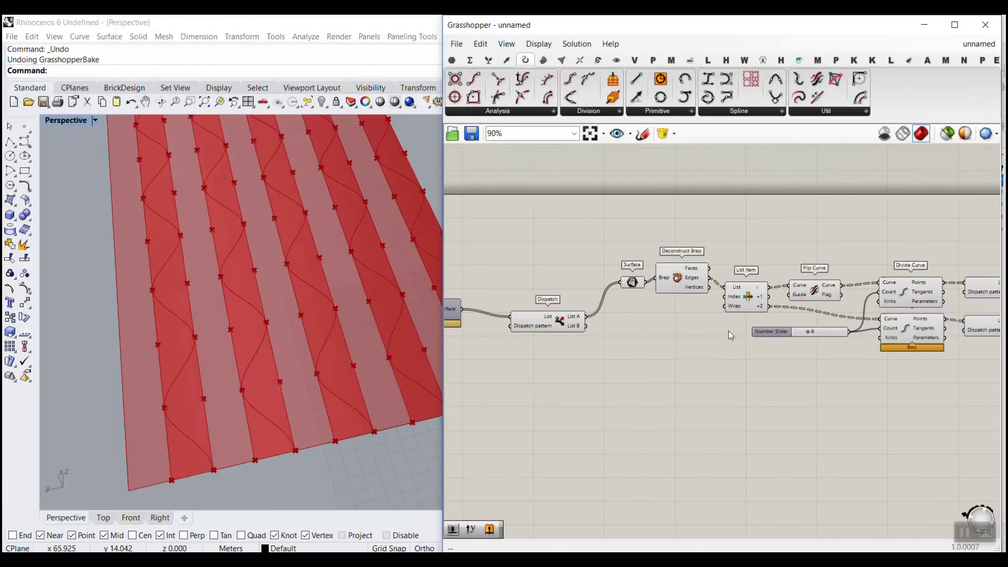
pyautogui.scroll(4, 636, 316)
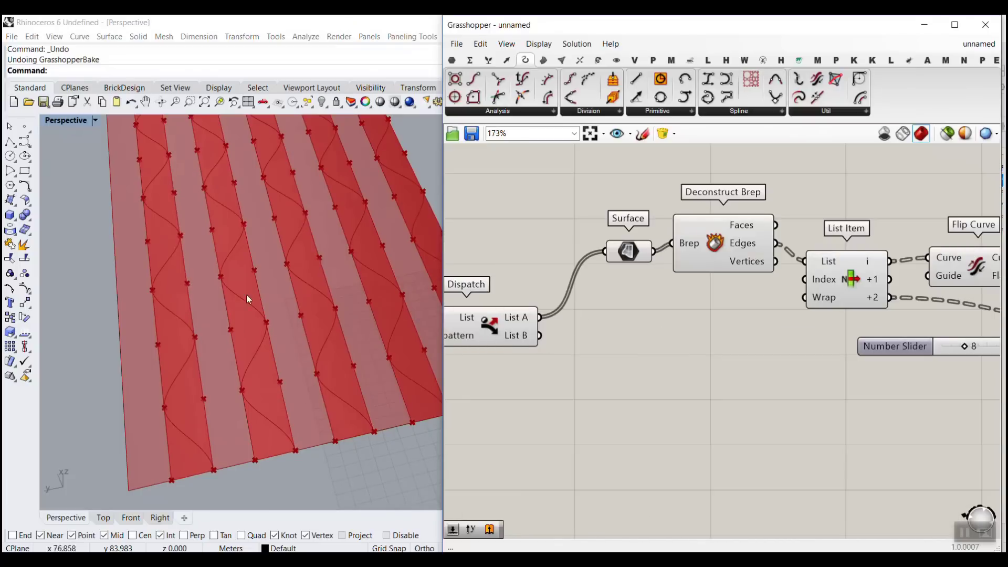
pyautogui.moveTo(738, 280); pyautogui.dragTo(643, 266, button='right')
pyautogui.scroll(-6, 642, 267)
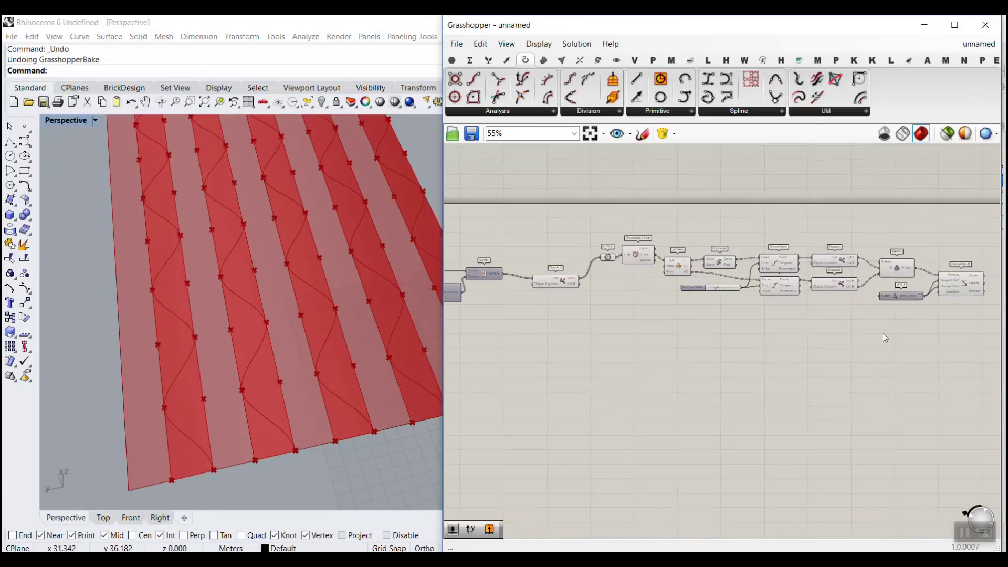
pyautogui.moveTo(975, 334); pyautogui.dragTo(655, 351)
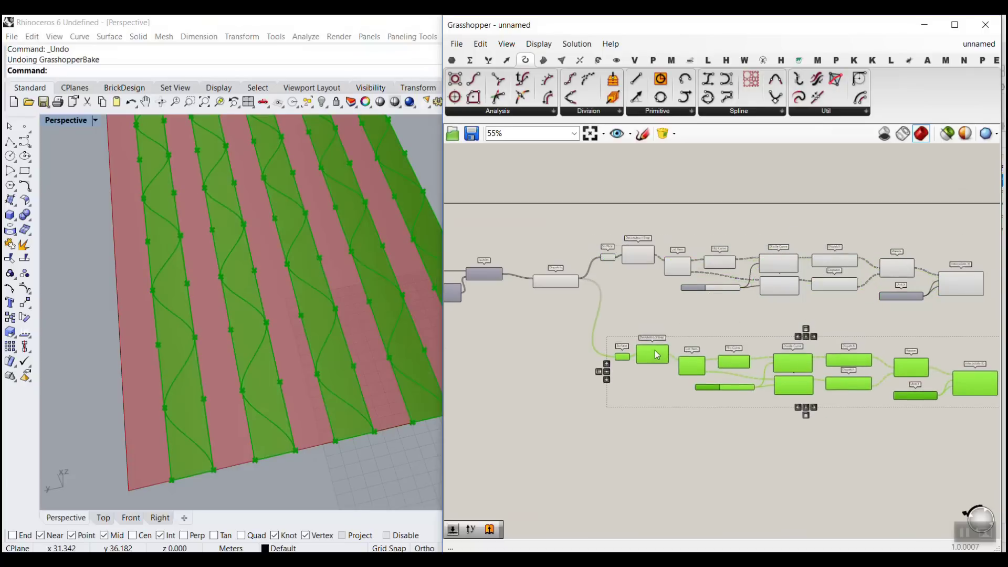
pyautogui.click(592, 292)
pyautogui.scroll(5, 593, 297)
pyautogui.moveTo(566, 274); pyautogui.dragTo(660, 465)
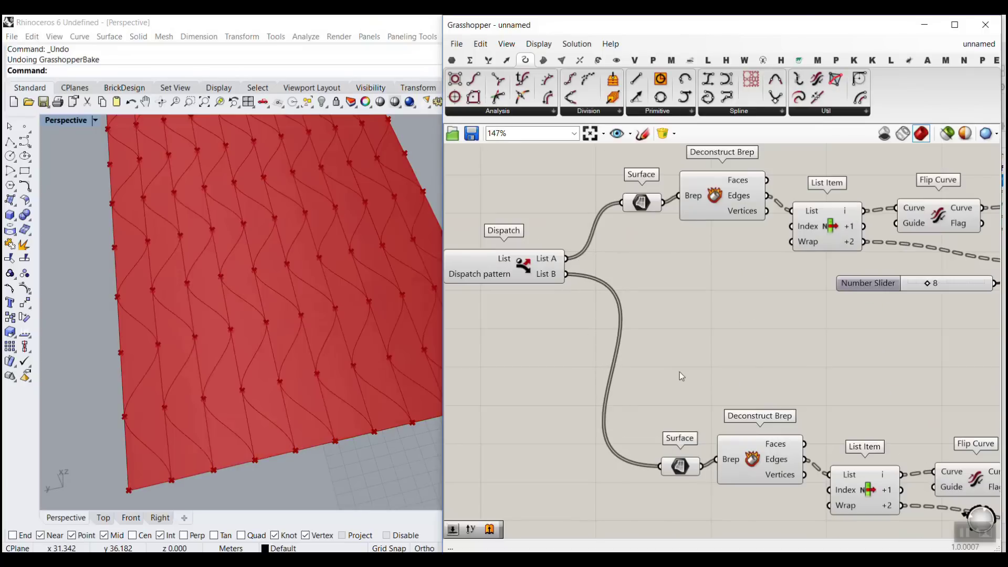
# Step: Turn off the preview of the strip Dispatch and of both chains' Surface and Deconstruct Brep components
pyautogui.scroll(-3, 730, 421)
pyautogui.click(529, 327)
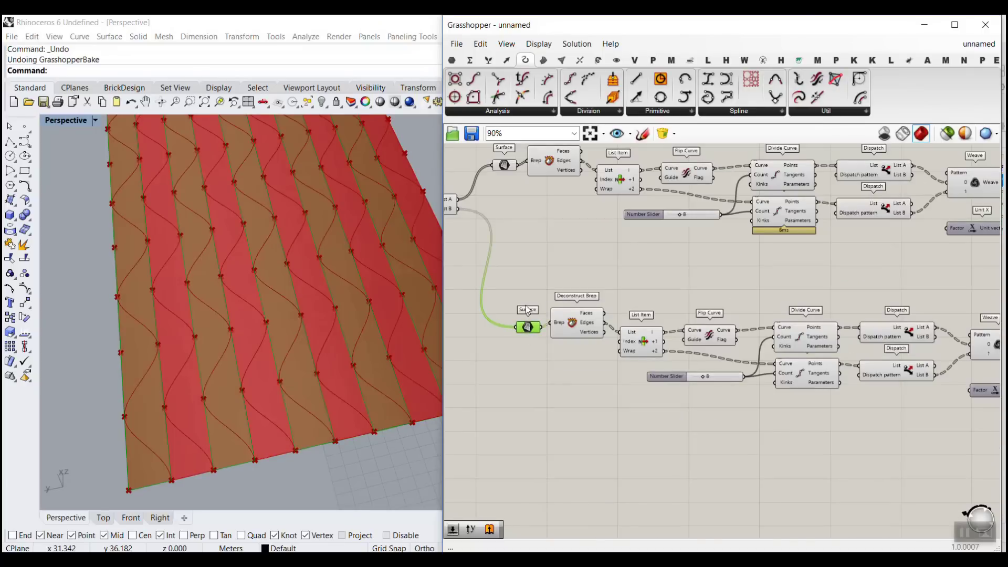
pyautogui.scroll(-3, 528, 309)
pyautogui.moveTo(553, 360); pyautogui.dragTo(458, 206)
pyautogui.rightClick(478, 175)
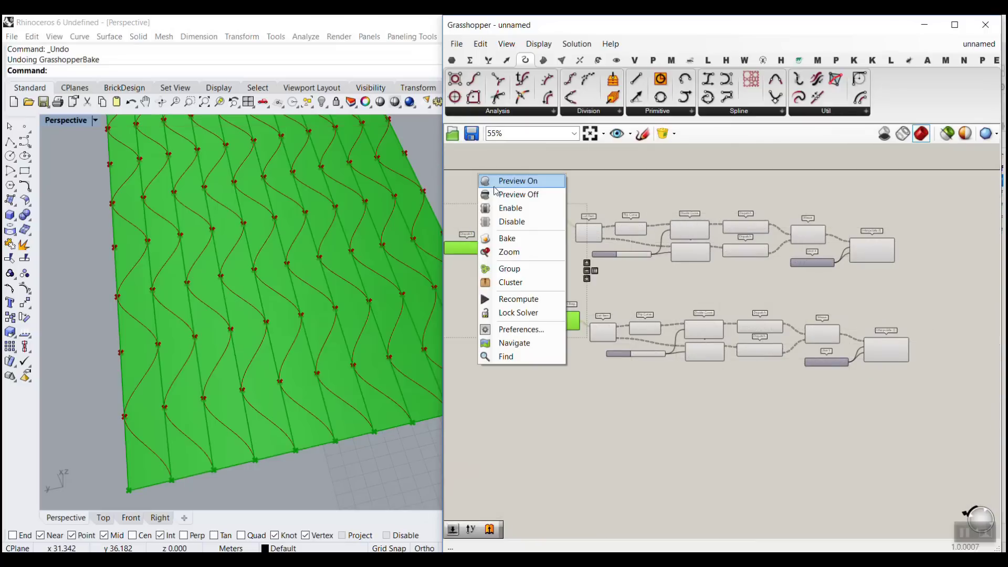
pyautogui.click(496, 193)
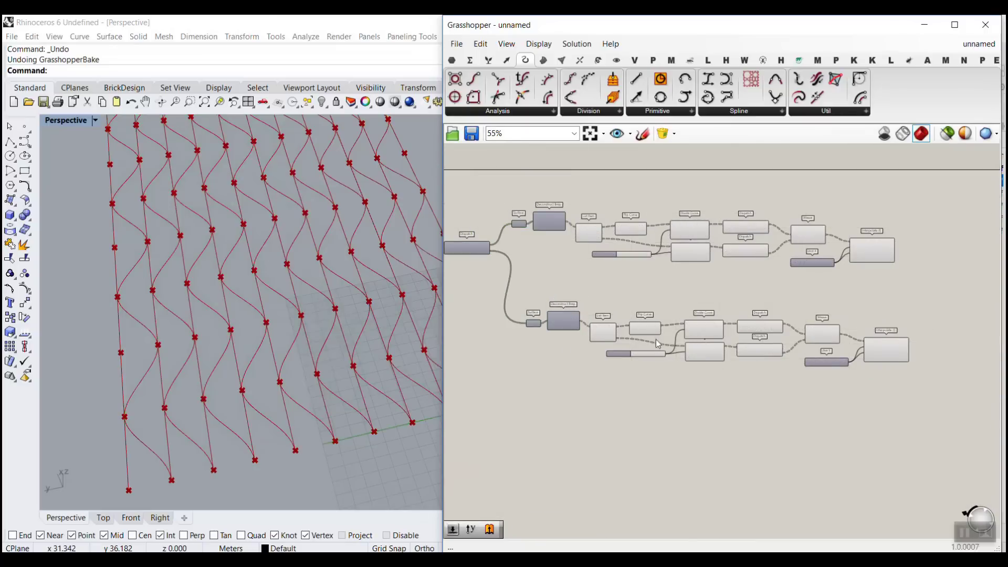
# Step: Connect the original Number Slider to both lower Divide Curve Count inputs and delete the duplicate slider
pyautogui.scroll(4, 653, 347)
pyautogui.moveTo(661, 357); pyautogui.dragTo(685, 433, button='right')
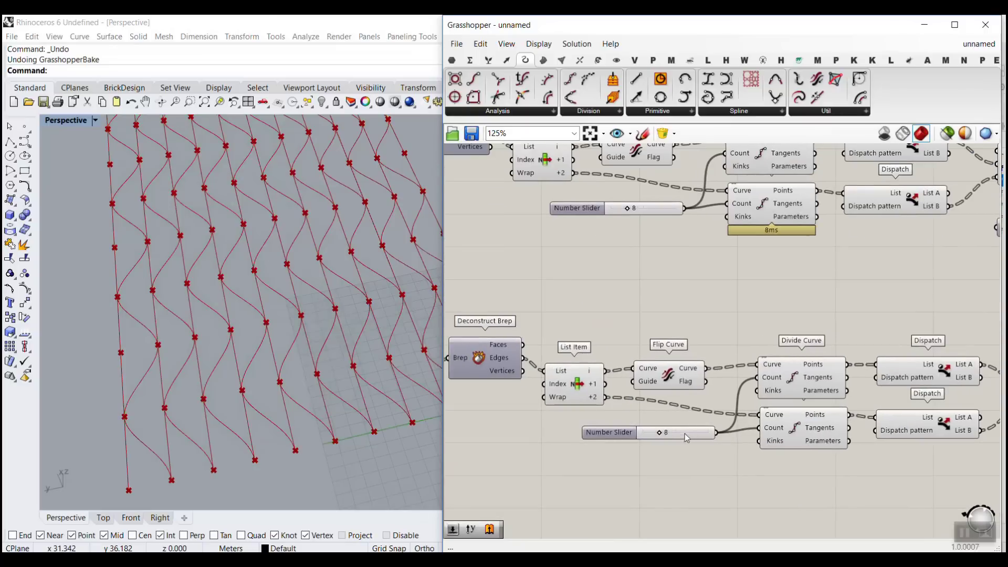
pyautogui.moveTo(685, 433); pyautogui.dragTo(633, 284)
pyautogui.scroll(2, 688, 226)
pyautogui.moveTo(683, 200); pyautogui.dragTo(782, 434)
pyautogui.moveTo(683, 200); pyautogui.dragTo(785, 503)
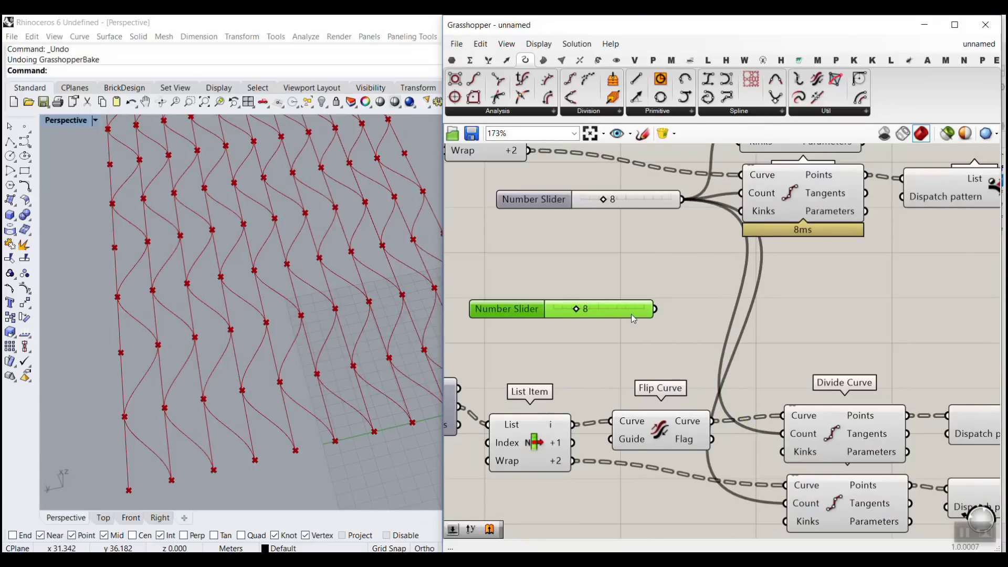
pyautogui.press('Delete')
pyautogui.moveTo(610, 203); pyautogui.dragTo(589, 263)
# Step: In the copied chain, rewire the lower Dispatch's List A to Weave's input 0 and the upper Dispatch's List B to input 1
pyautogui.scroll(-2, 692, 284)
pyautogui.moveTo(885, 330); pyautogui.dragTo(658, 285, button='right')
pyautogui.scroll(4, 829, 377)
pyautogui.moveTo(713, 372); pyautogui.dragTo(694, 316, button='right')
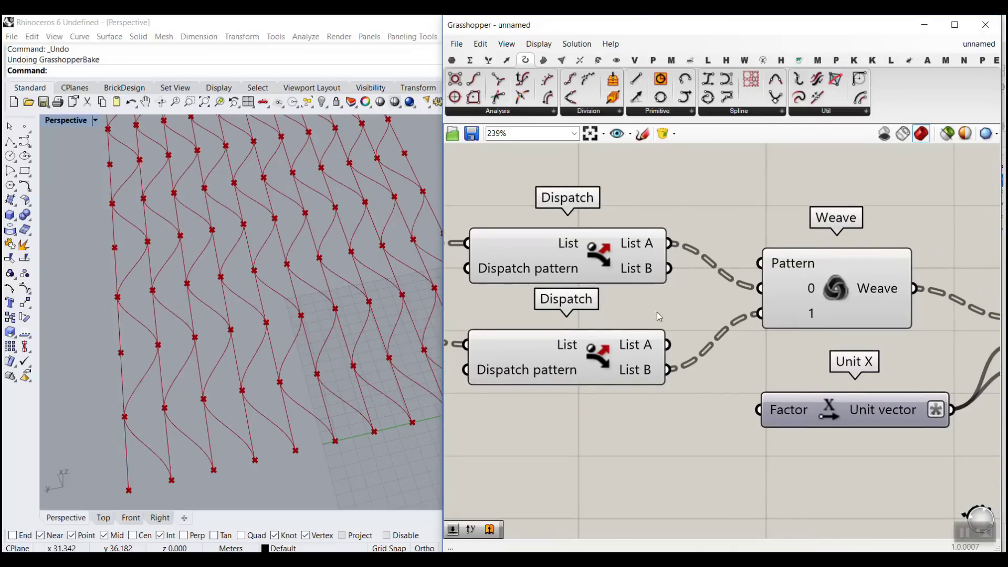
pyautogui.scroll(2, 149, 493)
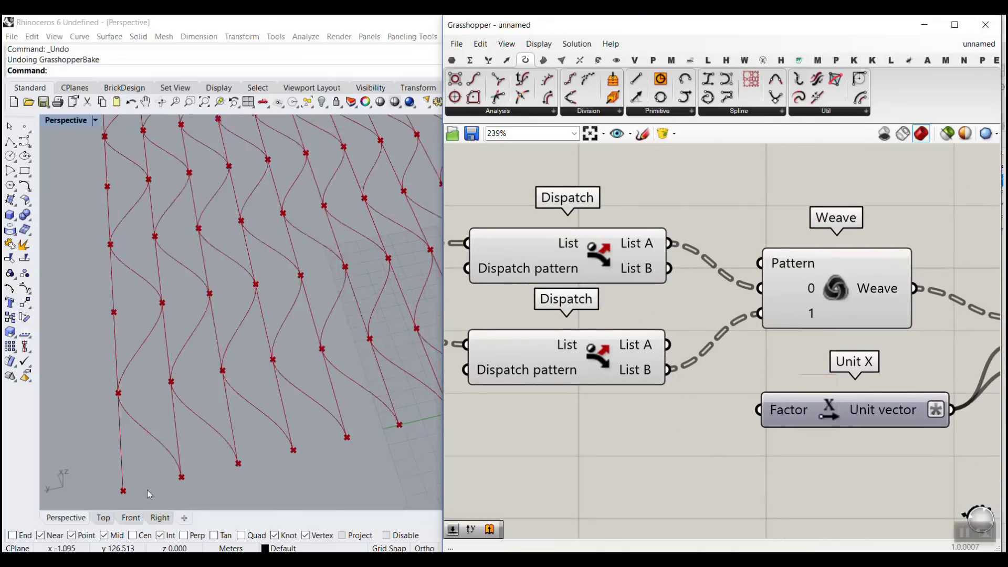
pyautogui.scroll(1, 149, 493)
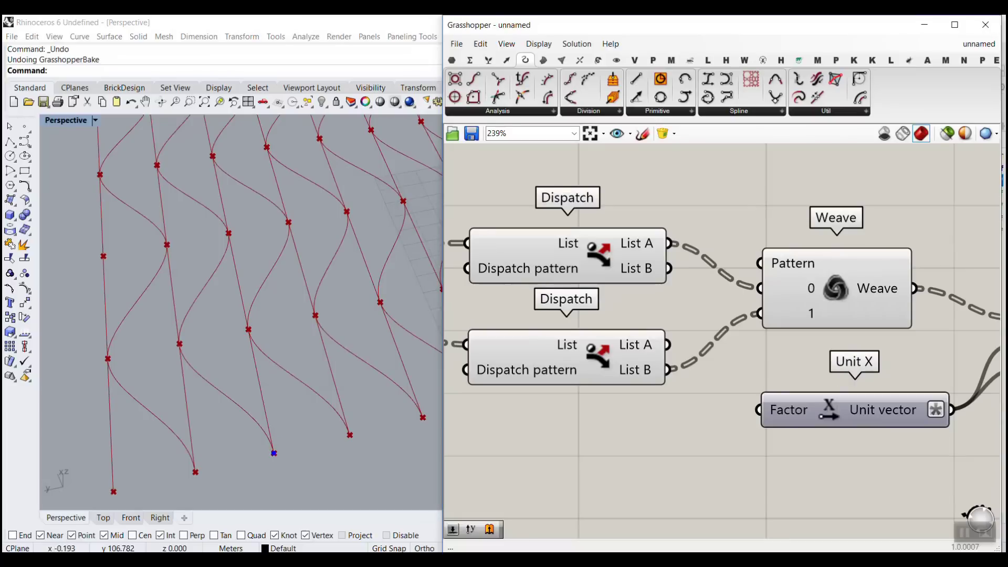
pyautogui.moveTo(273, 454); pyautogui.dragTo(181, 358)
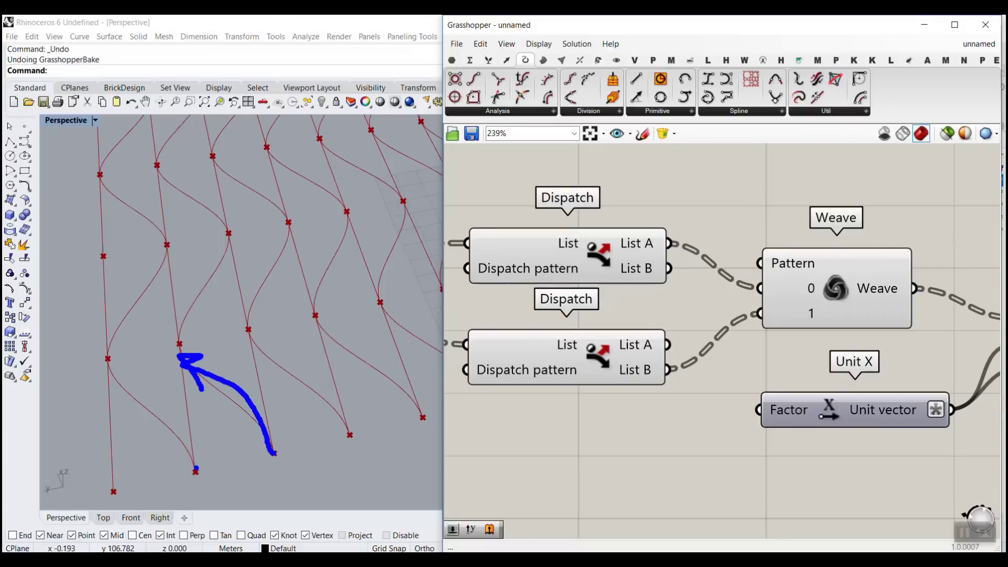
pyautogui.moveTo(196, 469)
pyautogui.mouseDown()
pyautogui.moveTo(231, 336)
pyautogui.moveTo(246, 346)
pyautogui.mouseUp()
pyautogui.press('Escape')
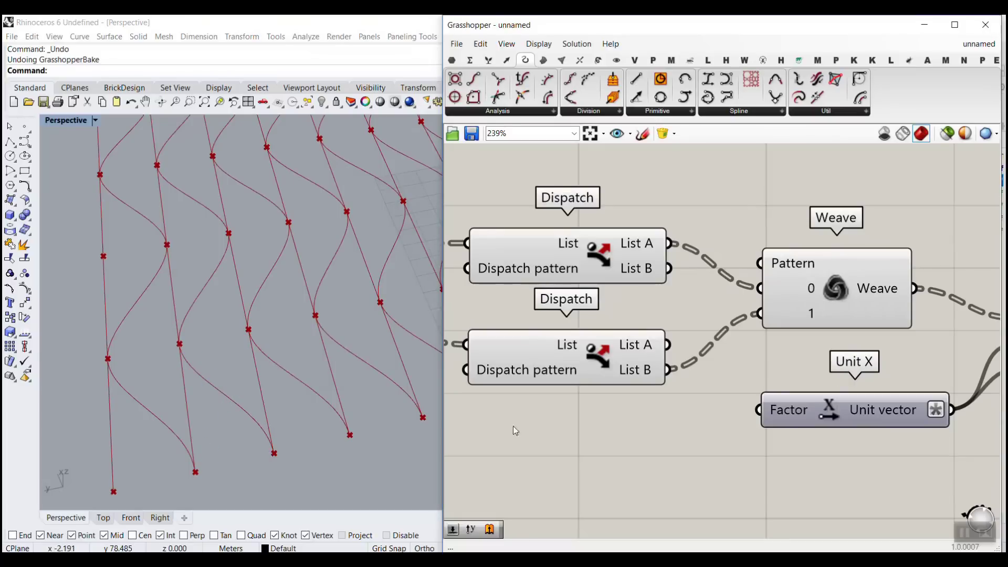
pyautogui.moveTo(619, 360); pyautogui.dragTo(613, 375)
pyautogui.moveTo(678, 361); pyautogui.dragTo(704, 329)
pyautogui.moveTo(662, 360); pyautogui.dragTo(760, 288)
pyautogui.moveTo(668, 269); pyautogui.dragTo(760, 313)
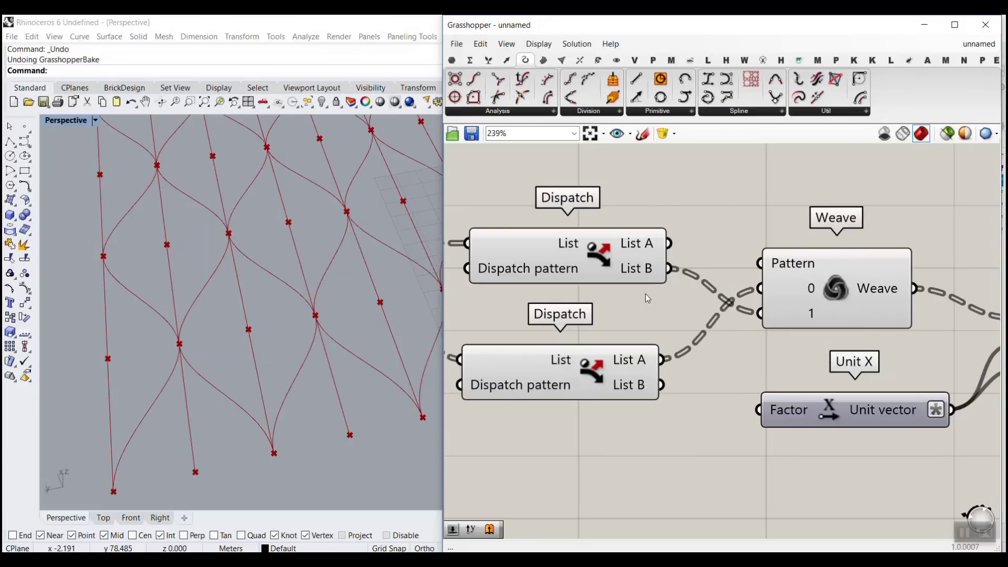
# Step: Inspect the mirrored curves and turn off the preview of everything between Deconstruct Brep and Weave in both chains, leaving only Interpolate (t)
pyautogui.scroll(-14, 178, 273)
pyautogui.scroll(10, 203, 251)
pyautogui.moveTo(203, 251); pyautogui.dragTo(184, 298, button='right')
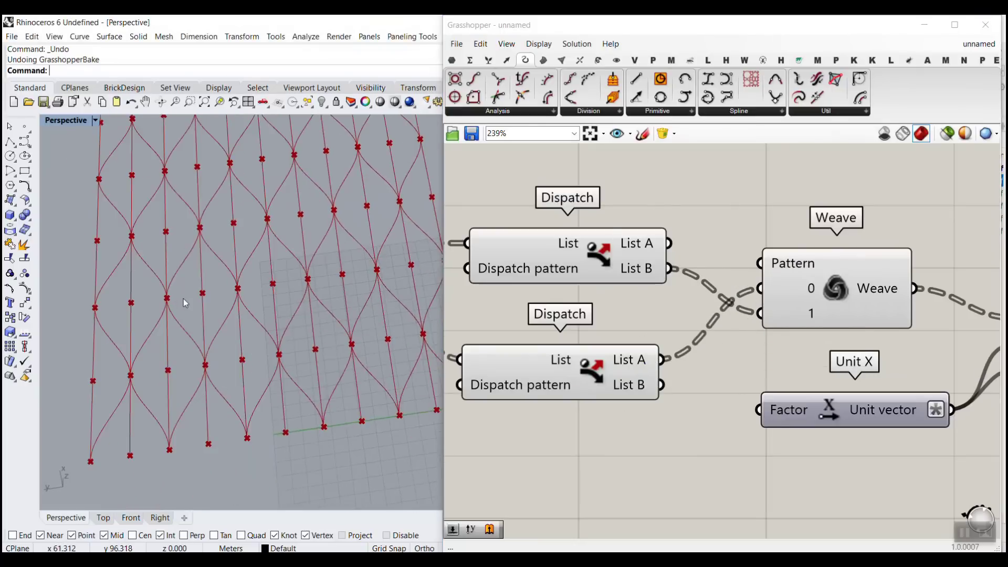
pyautogui.scroll(3, 184, 298)
pyautogui.scroll(-7, 158, 307)
pyautogui.scroll(-7, 782, 353)
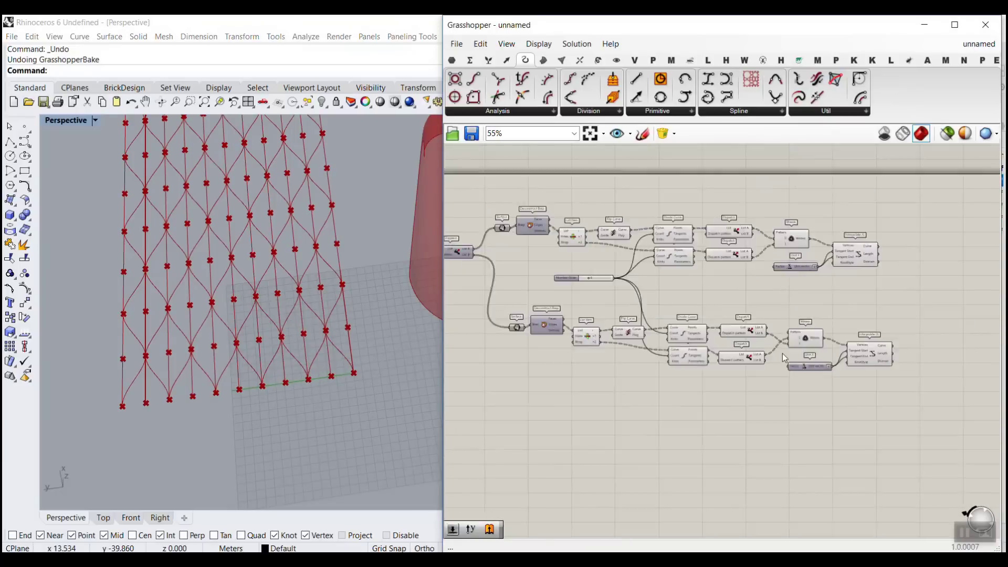
pyautogui.scroll(-3, 783, 354)
pyautogui.moveTo(803, 253); pyautogui.dragTo(622, 416)
pyautogui.rightClick(656, 253)
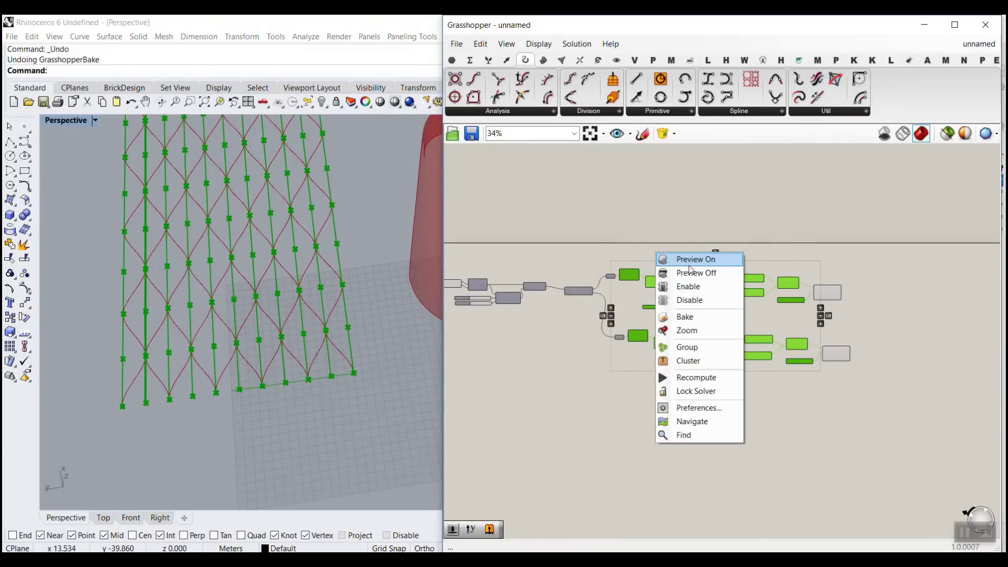
pyautogui.click(690, 273)
pyautogui.click(674, 215)
# Step: Increase the shared Number Slider that feeds the Count of all four Divide Curve components
pyautogui.scroll(6, 195, 311)
pyautogui.moveTo(197, 311); pyautogui.dragTo(207, 344, button='right')
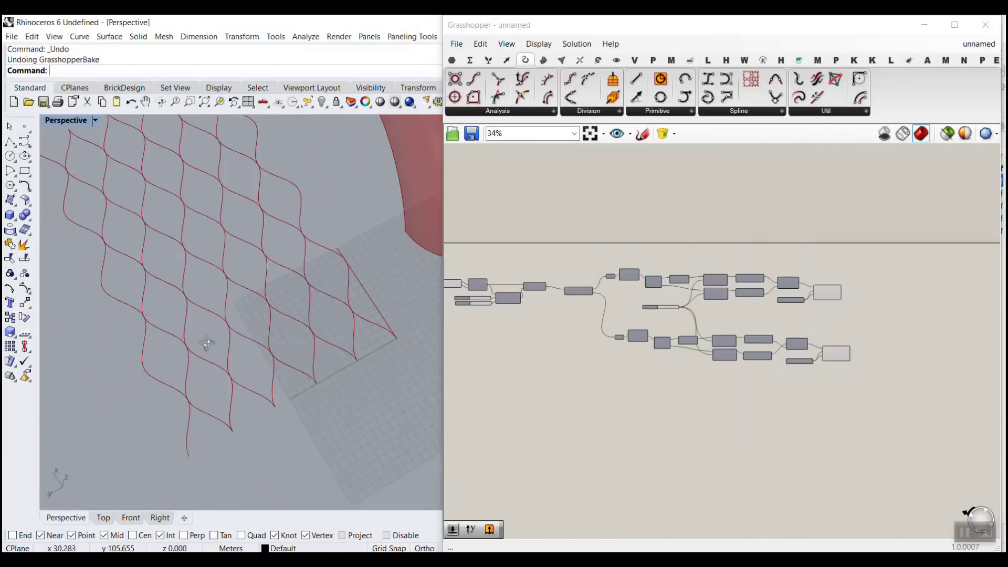
pyautogui.scroll(-4, 207, 344)
pyautogui.scroll(8, 661, 304)
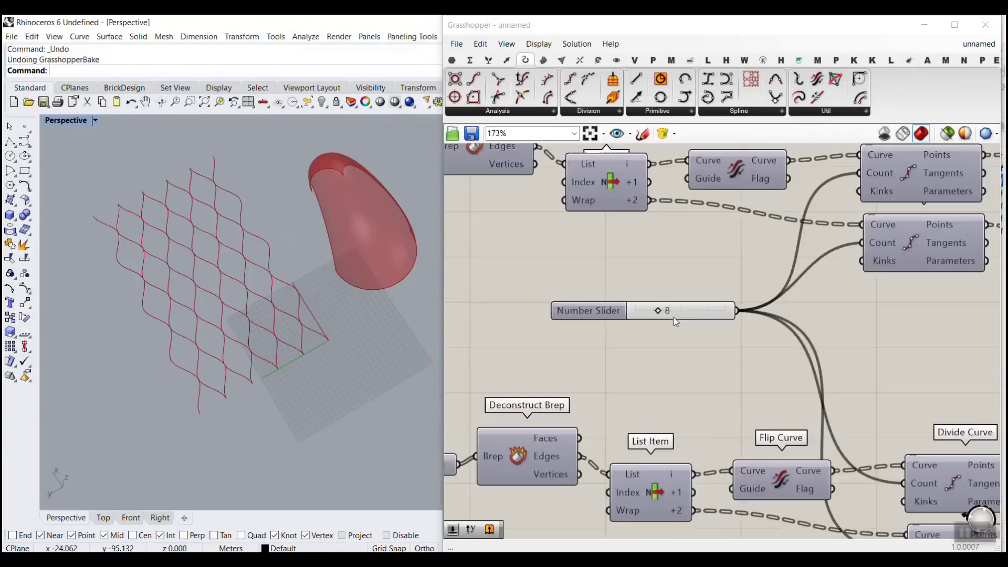
pyautogui.scroll(3, 674, 318)
pyautogui.moveTo(650, 306); pyautogui.dragTo(702, 318)
# Step: Set Divide Domain²'s V Count slider to 14 and inspect the denser flat lattice
pyautogui.scroll(-8, 702, 317)
pyautogui.scroll(6, 639, 342)
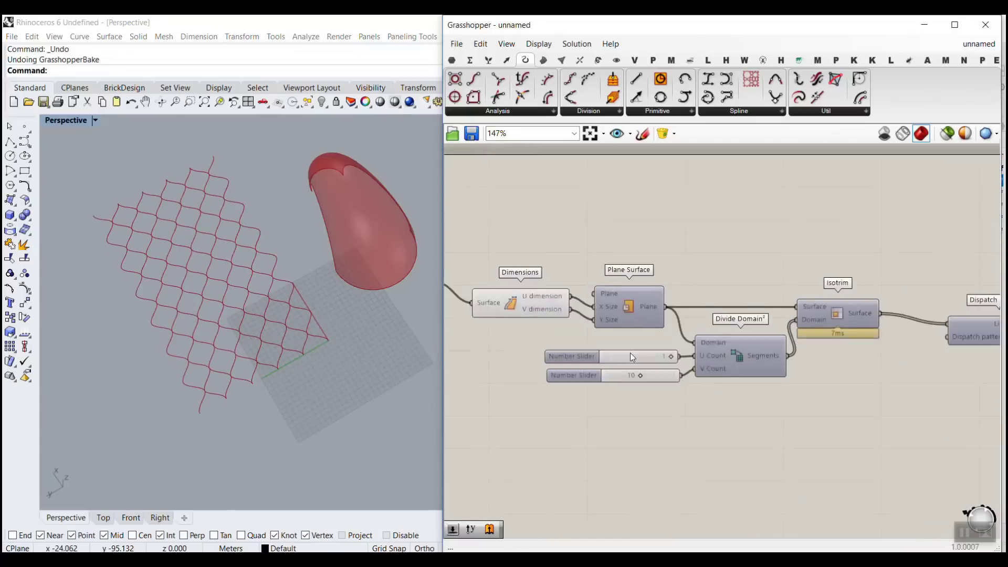
pyautogui.moveTo(650, 394); pyautogui.dragTo(691, 400)
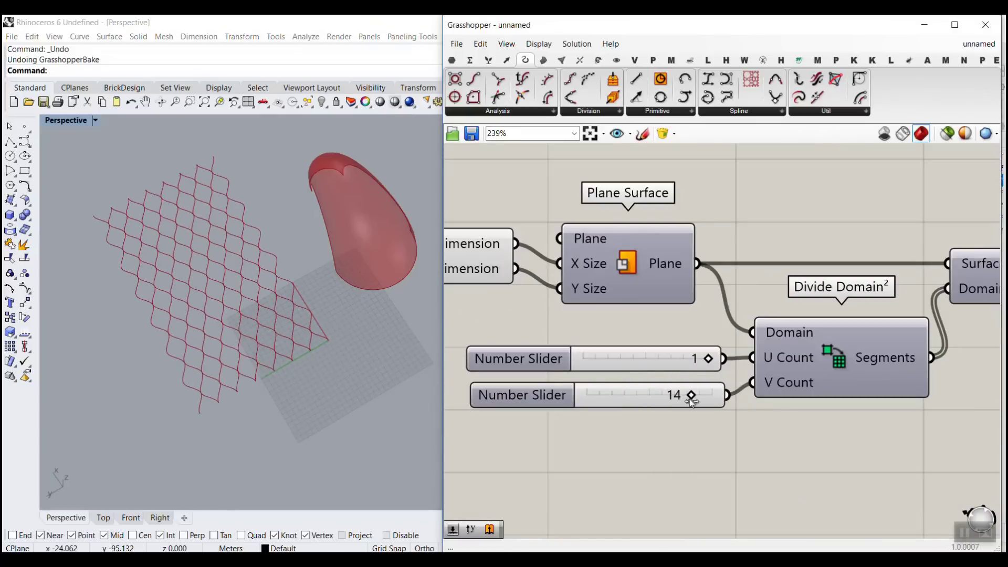
pyautogui.moveTo(265, 365); pyautogui.dragTo(243, 321, button='right')
pyautogui.scroll(5, 243, 295)
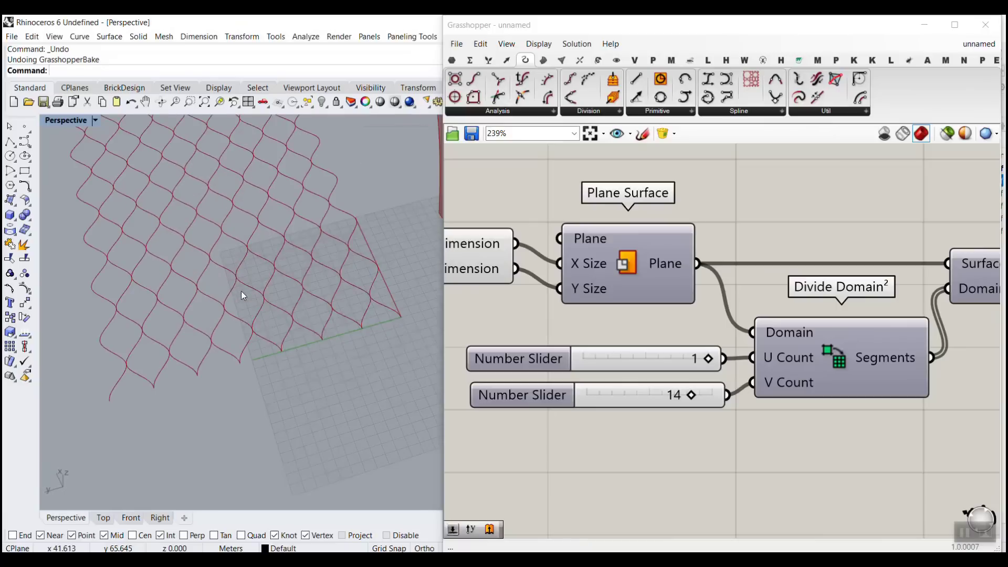
pyautogui.scroll(-8, 900, 407)
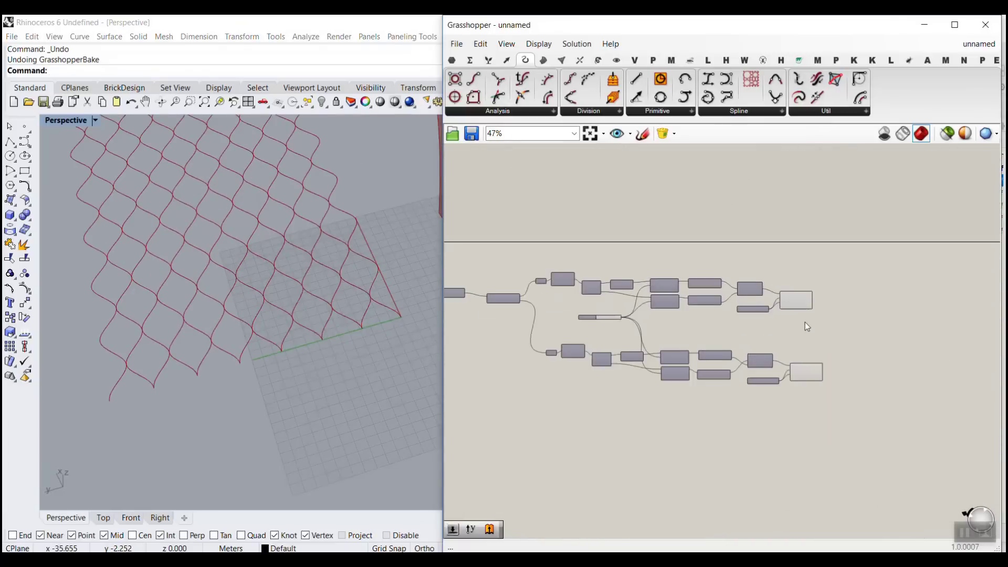
# Step: Add an Extrude component and wire the Curve outputs of both Interpolate (t) components into its Base
pyautogui.scroll(3, 758, 319)
pyautogui.click(798, 295)
pyautogui.click(814, 398)
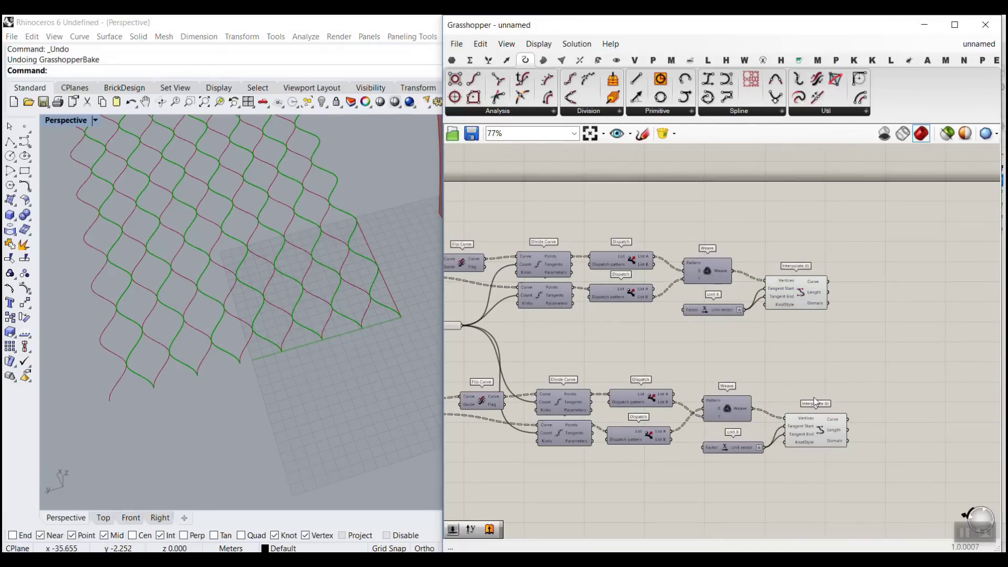
pyautogui.scroll(3, 729, 336)
pyautogui.doubleClick(768, 328)
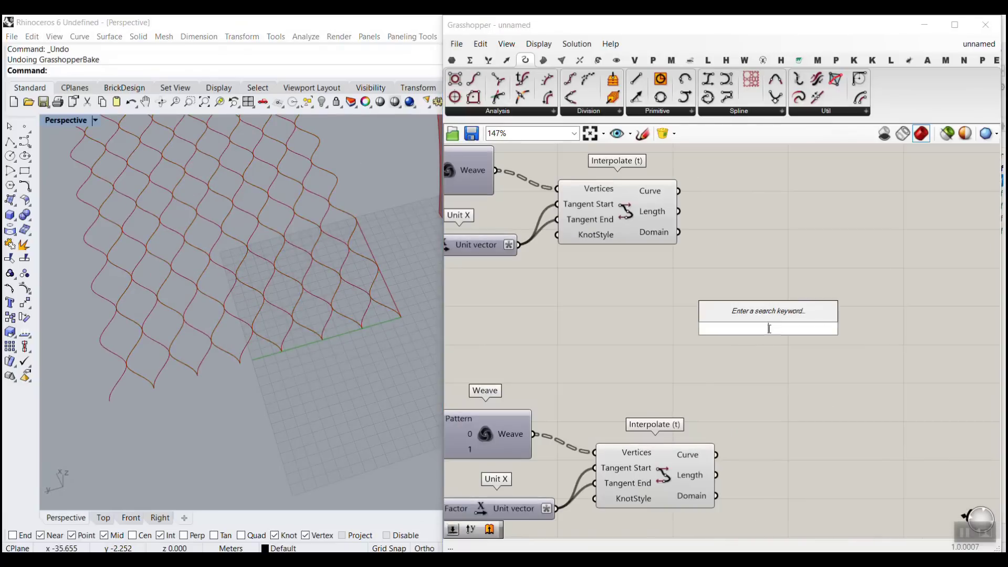
pyautogui.write('6xtrude')
pyautogui.click(756, 316)
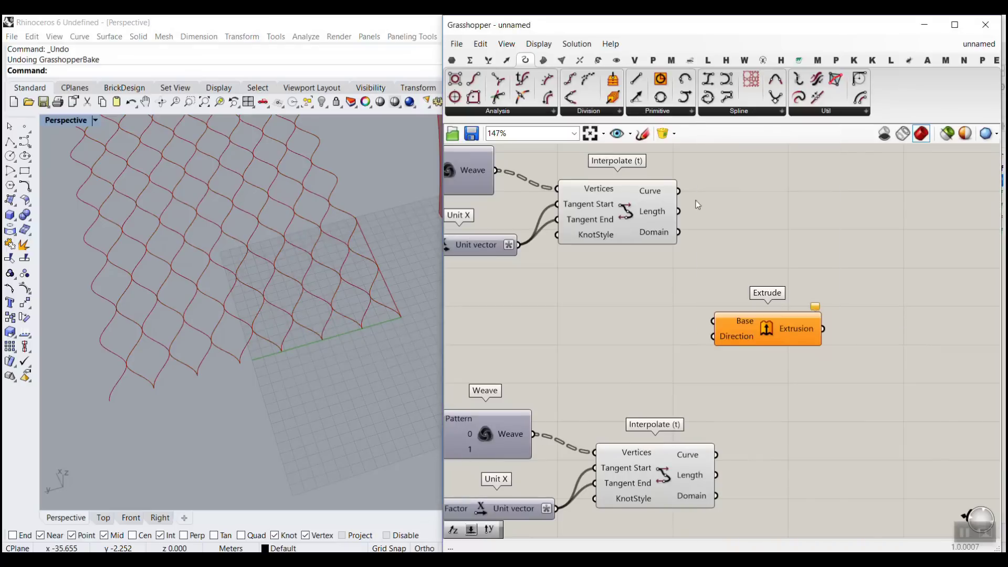
pyautogui.moveTo(678, 191); pyautogui.dragTo(713, 321)
pyautogui.scroll(3, 703, 485)
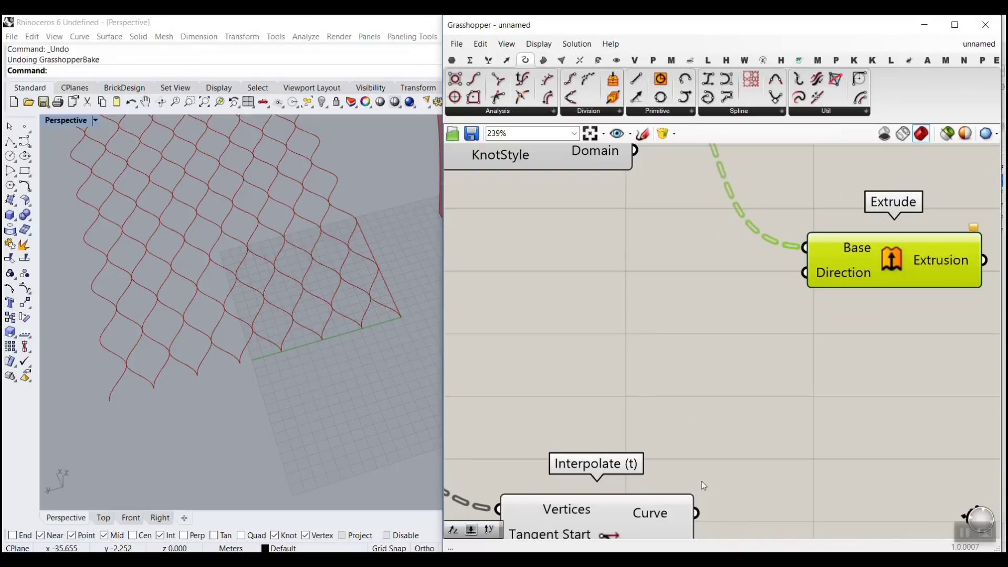
pyautogui.keyDown('shift'); pyautogui.moveTo(703, 476); pyautogui.dragTo(817, 248); pyautogui.keyUp('shift')
pyautogui.moveTo(827, 298); pyautogui.dragTo(784, 341, button='right')
pyautogui.scroll(-2, 783, 341)
pyautogui.moveTo(818, 321); pyautogui.dragTo(875, 312)
# Step: Add a Unit Z component and wire its Unit vector into Extrude's Direction
pyautogui.click(714, 325)
pyautogui.doubleClick(716, 328)
pyautogui.write('unit z')
pyautogui.press('Return')
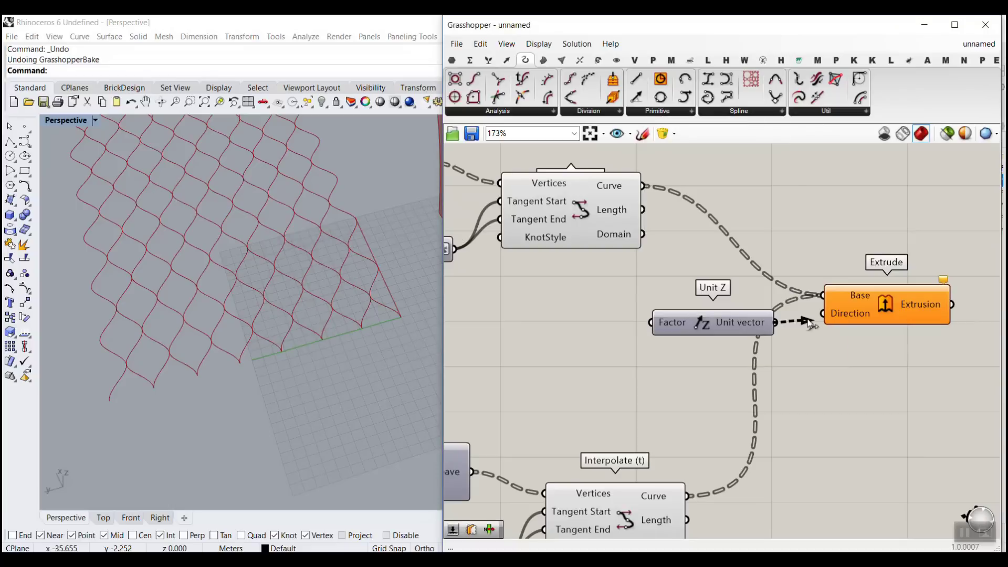
pyautogui.moveTo(811, 324); pyautogui.dragTo(822, 314)
# Step: Drive Unit Z's Factor with a new Number Slider set to 6.3 and inspect the extruded lattice beside the arched surface
pyautogui.moveTo(643, 372); pyautogui.dragTo(711, 381, button='right')
pyautogui.doubleClick(620, 361)
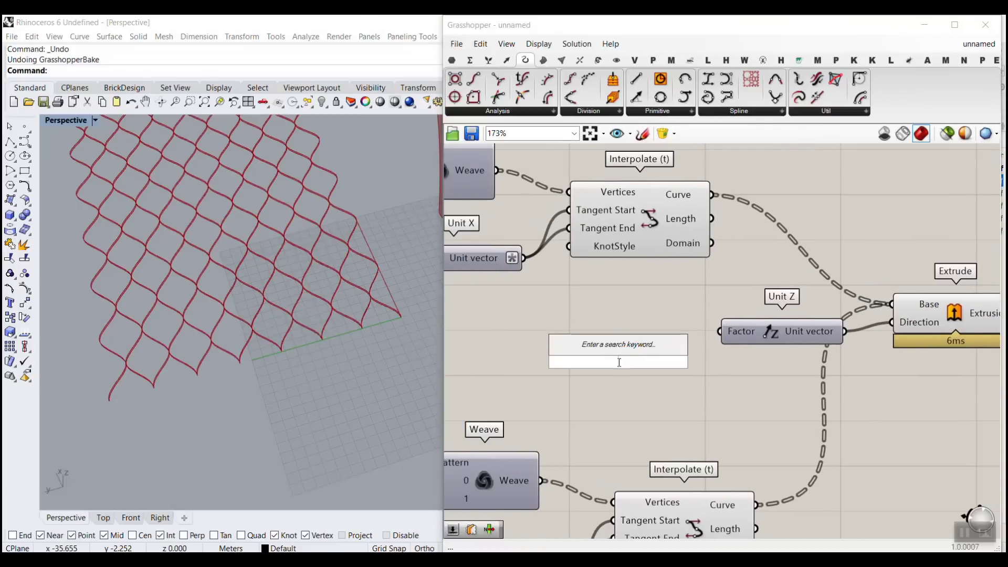
pyautogui.write('5.5')
pyautogui.press('Return')
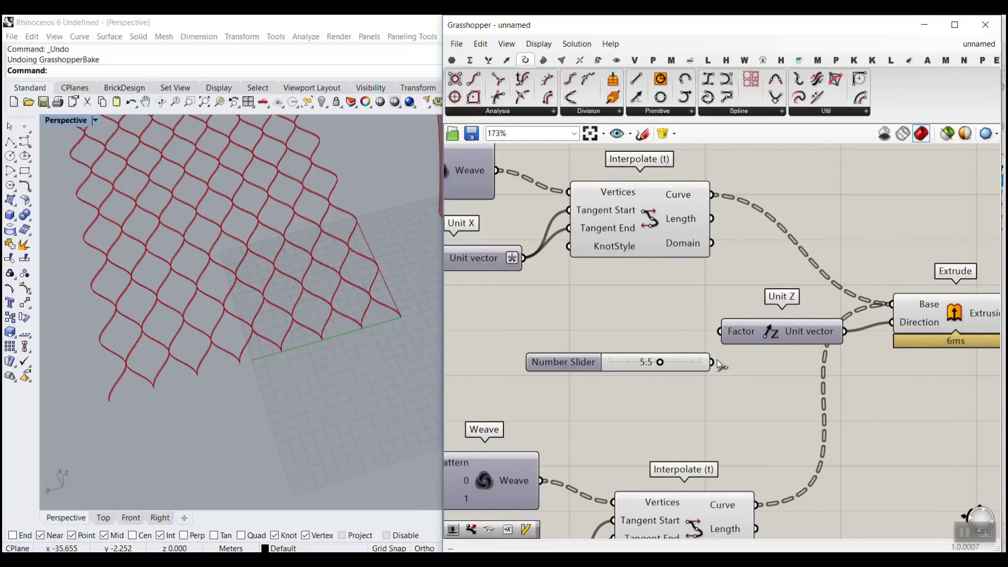
pyautogui.moveTo(712, 362); pyautogui.dragTo(726, 336)
pyautogui.moveTo(661, 361); pyautogui.dragTo(669, 363)
pyautogui.moveTo(220, 315); pyautogui.dragTo(239, 349, button='right')
pyautogui.scroll(5, 190, 253)
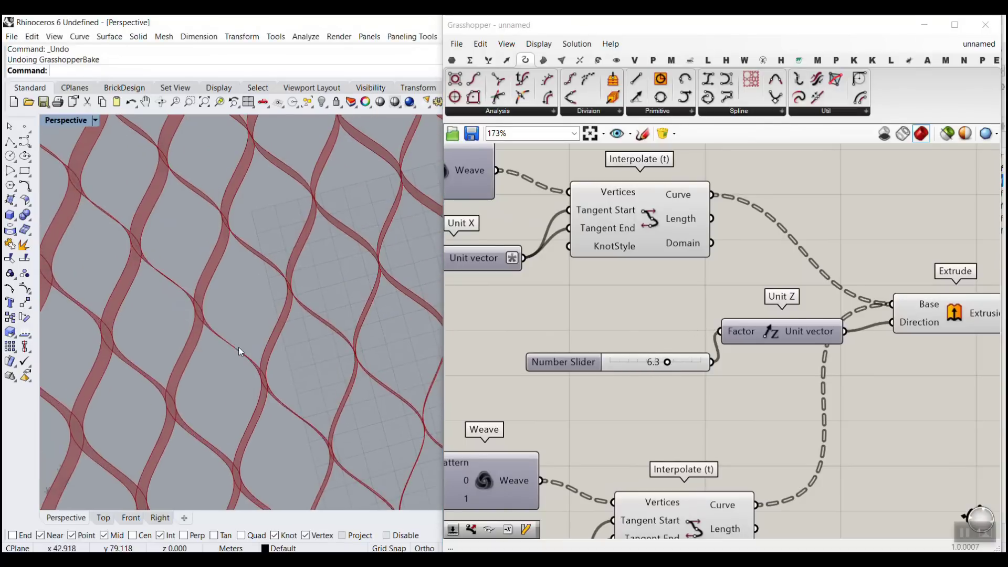
pyautogui.scroll(-10, 239, 351)
pyautogui.scroll(7, 301, 308)
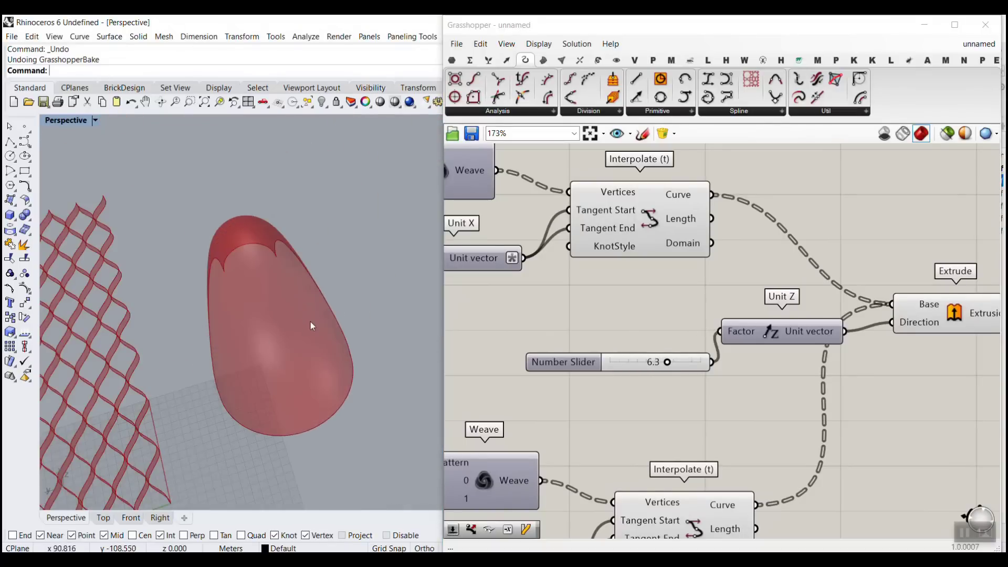
pyautogui.scroll(-6, 310, 322)
pyautogui.scroll(6, 207, 326)
pyautogui.scroll(-3, 759, 352)
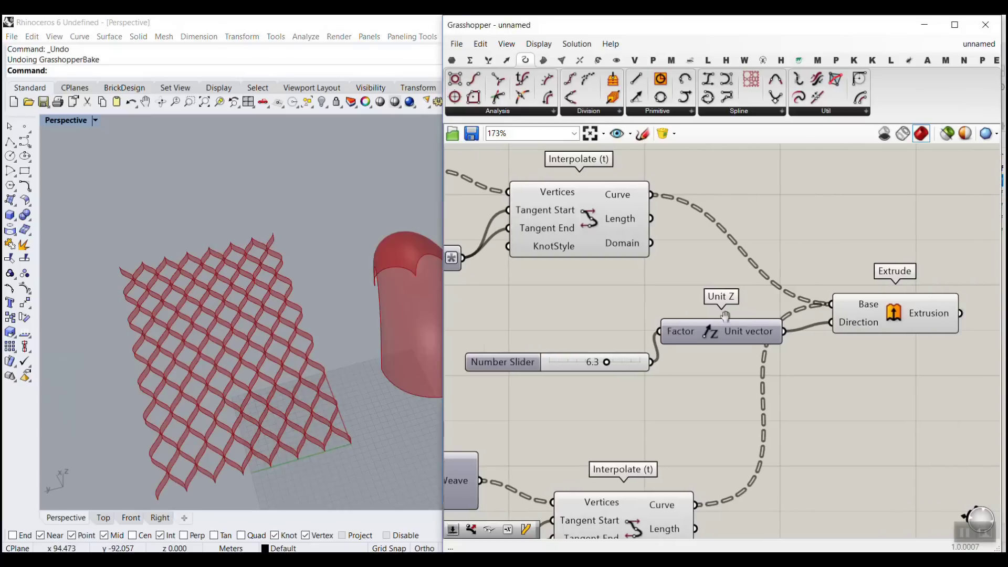
# Step: Add a Surface Morph component after Extrude and wire Extrusion into its Geometry input
pyautogui.click(598, 59)
pyautogui.click(691, 111)
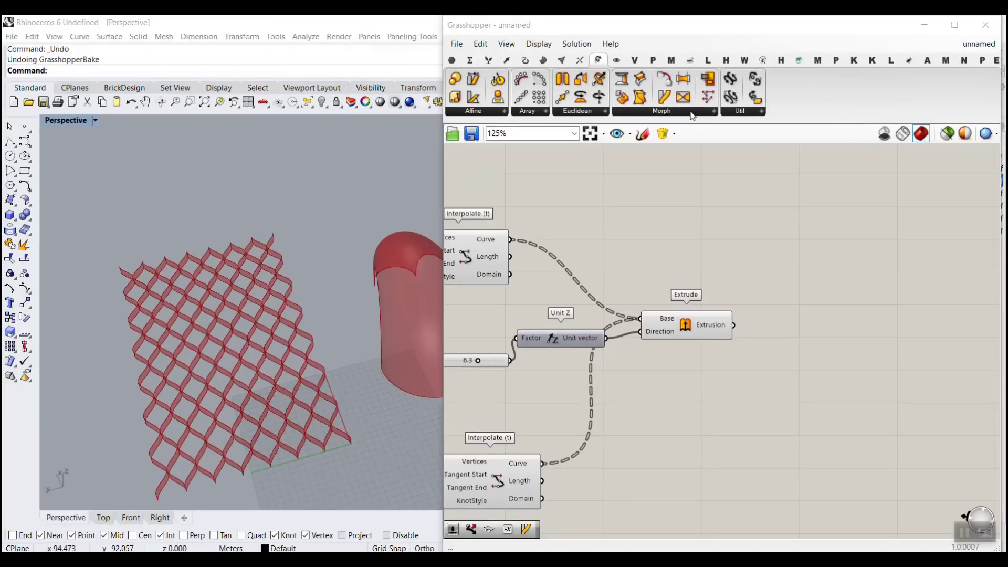
pyautogui.click(692, 112)
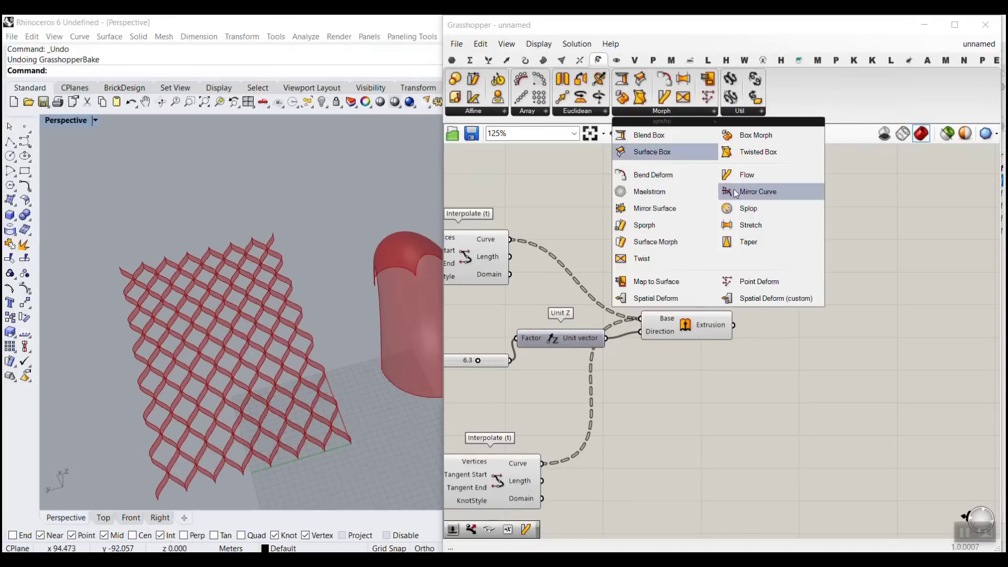
pyautogui.moveTo(674, 244); pyautogui.dragTo(752, 341)
pyautogui.moveTo(752, 342); pyautogui.dragTo(637, 345, button='right')
pyautogui.scroll(4, 695, 317)
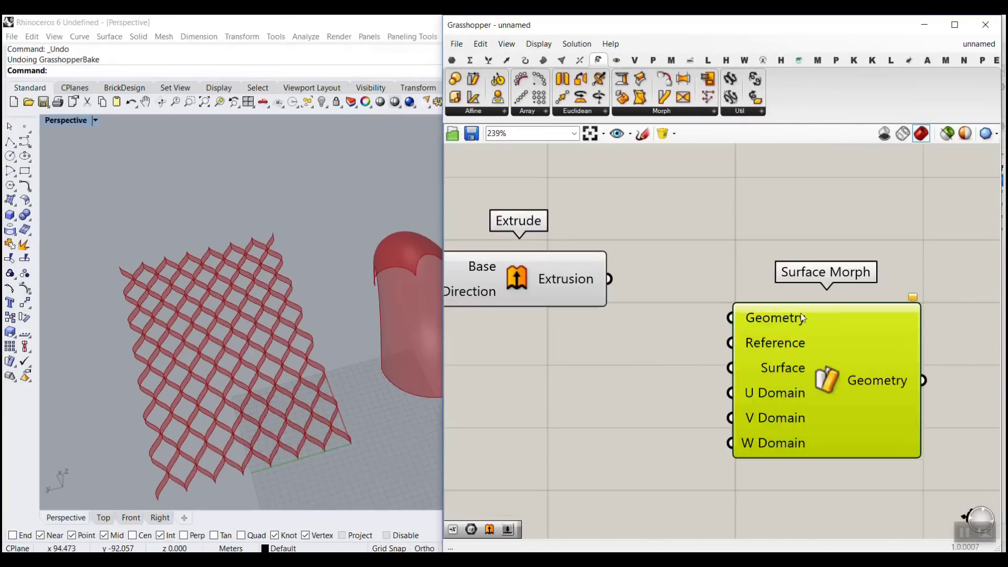
pyautogui.click(582, 277)
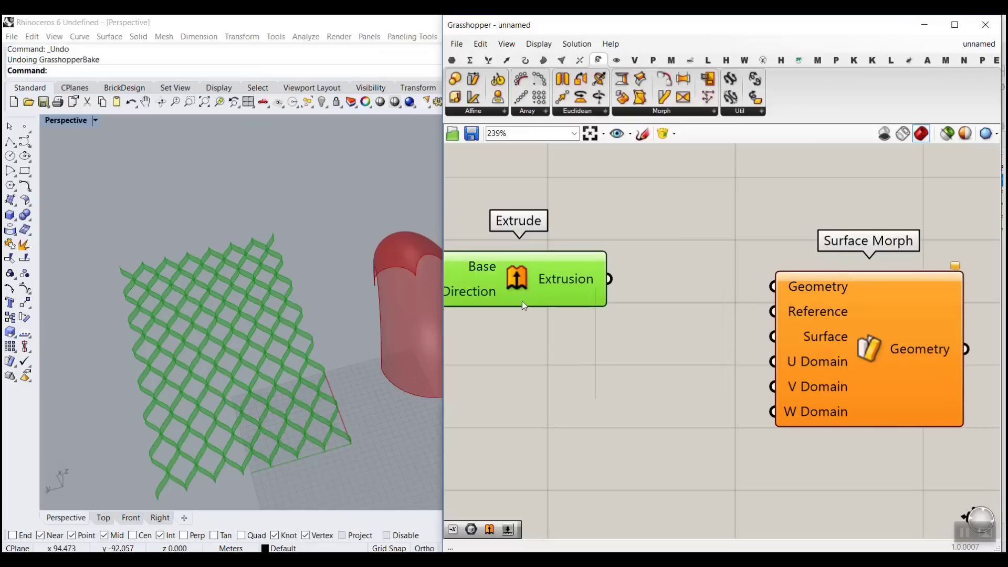
pyautogui.moveTo(610, 287); pyautogui.dragTo(772, 286)
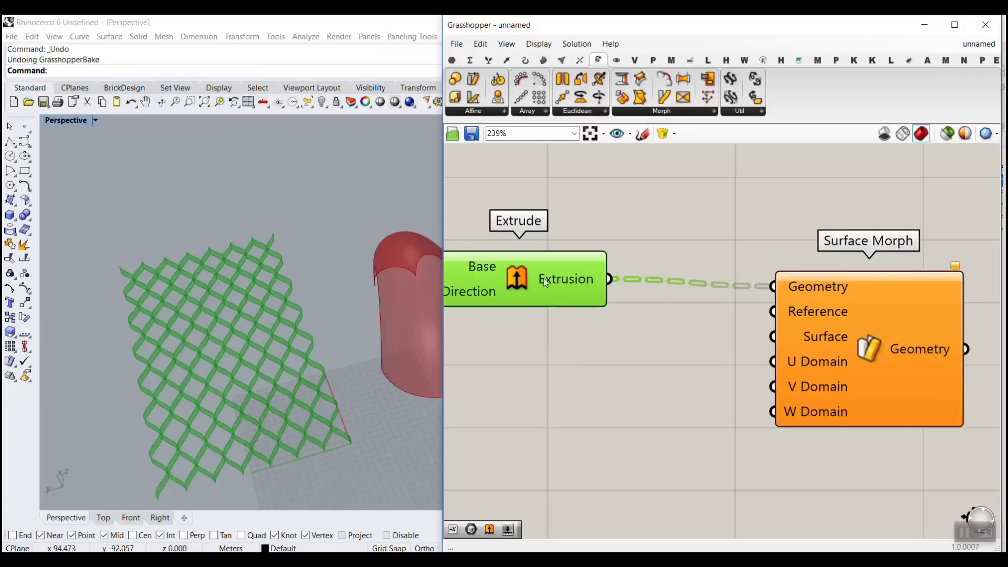
# Step: Flatten Extrude's Extrusion output and move Surface Morph farther from Extrude
pyautogui.moveTo(562, 279)
pyautogui.rightClick(563, 274)
pyautogui.click(598, 340)
pyautogui.moveTo(576, 281)
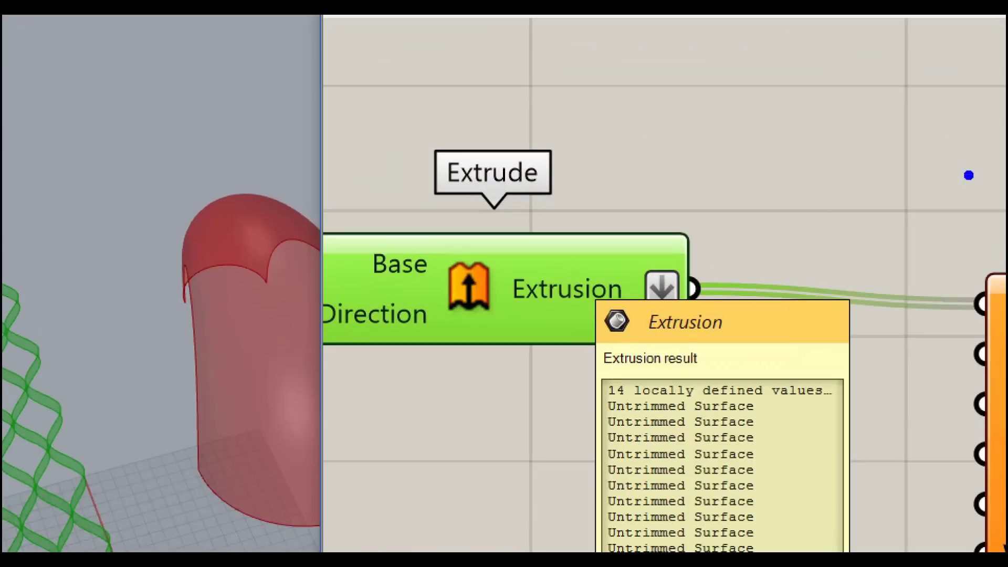
pyautogui.moveTo(915, 183); pyautogui.dragTo(955, 41)
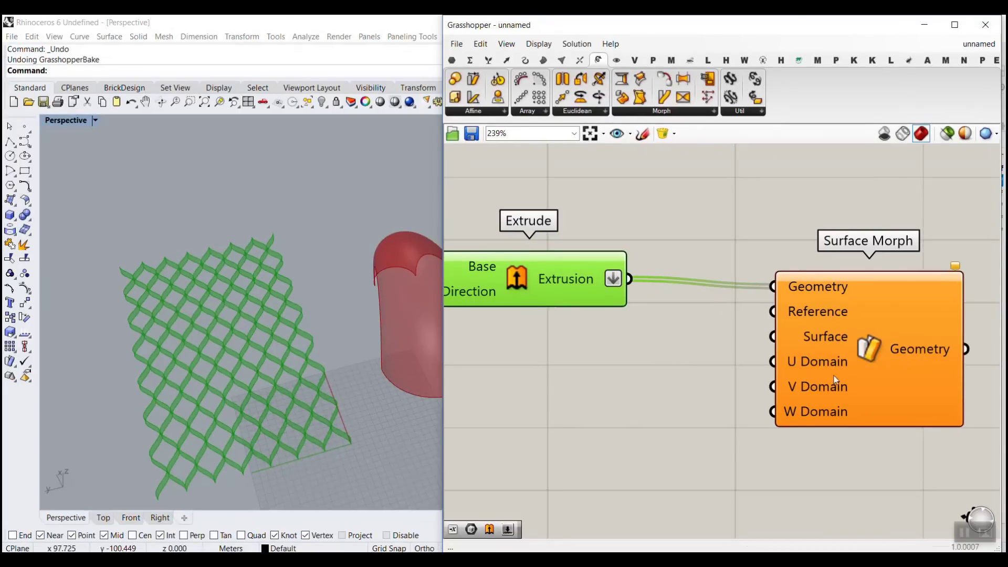
pyautogui.moveTo(835, 379); pyautogui.dragTo(861, 379)
pyautogui.rightClick(582, 280)
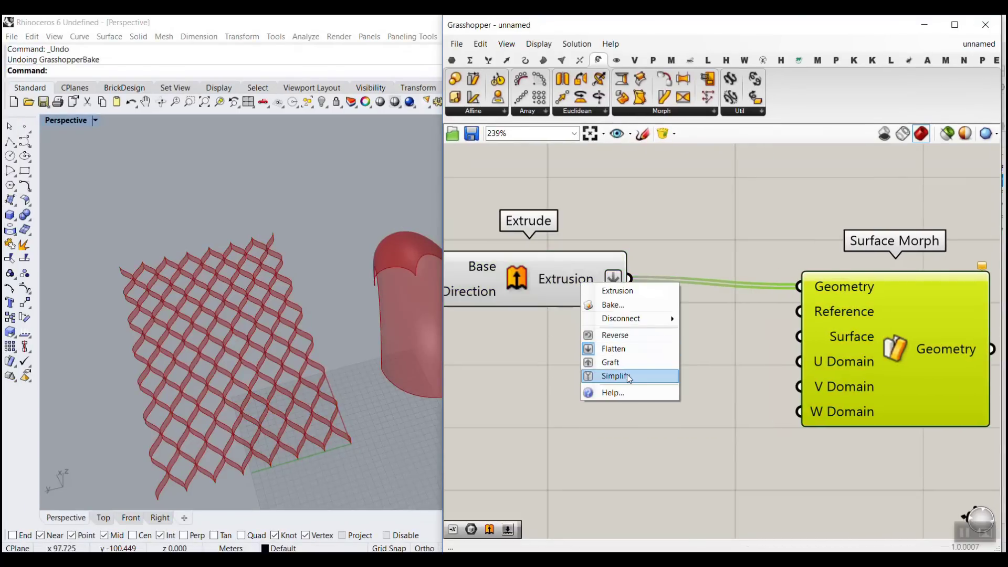
pyautogui.click(745, 343)
pyautogui.moveTo(818, 361); pyautogui.dragTo(835, 353)
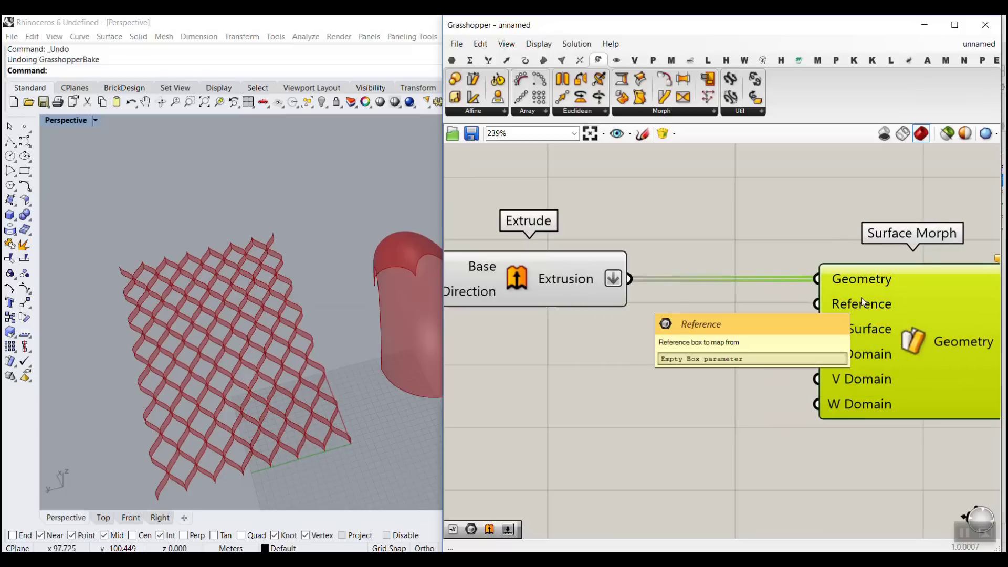
pyautogui.click(754, 212)
# Step: Add a Bounding Box component, wire Extrusion into its Content, and switch it to Union Box
pyautogui.click(540, 62)
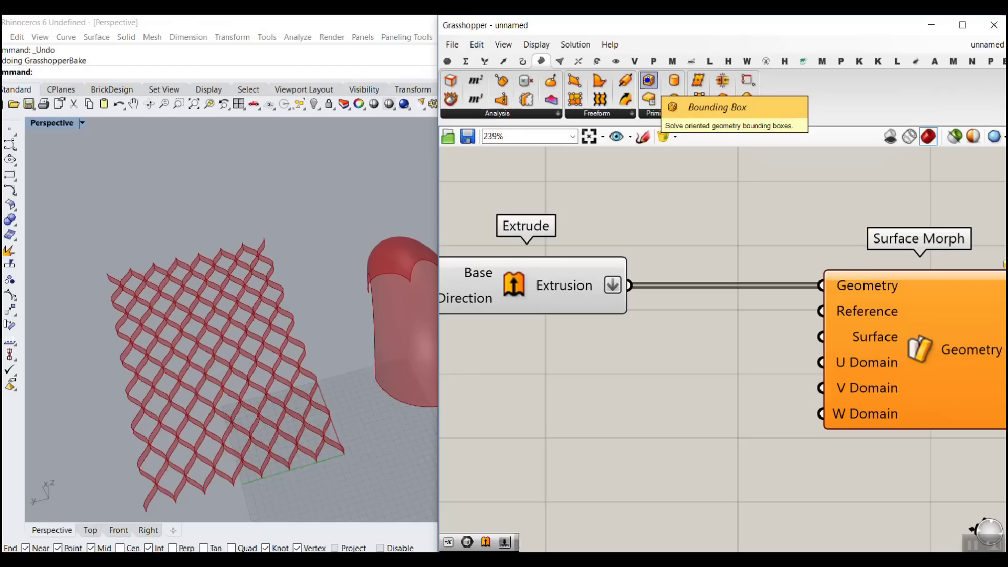
pyautogui.moveTo(648, 81); pyautogui.dragTo(670, 323)
pyautogui.moveTo(629, 279); pyautogui.dragTo(643, 333)
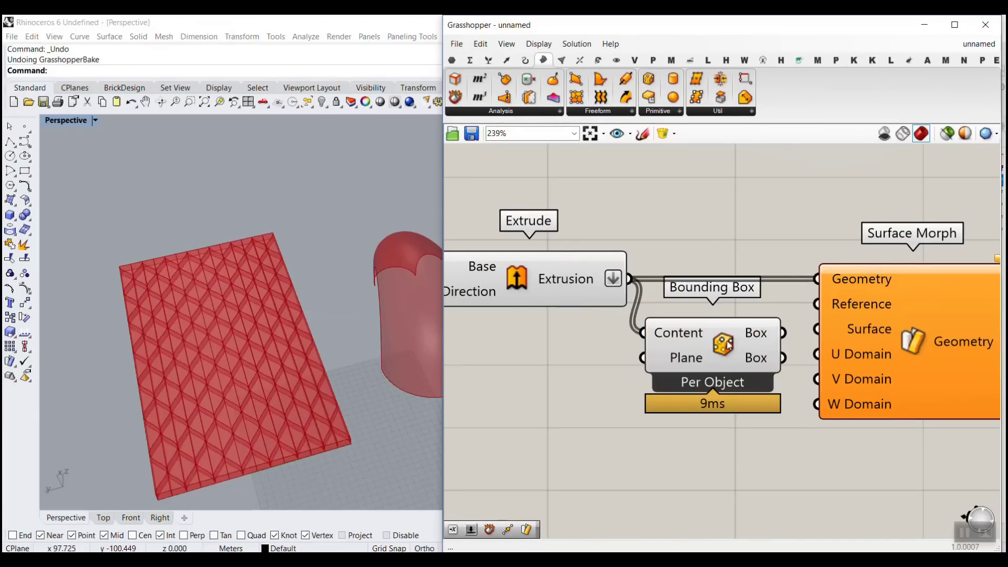
pyautogui.rightClick(727, 344)
pyautogui.click(751, 410)
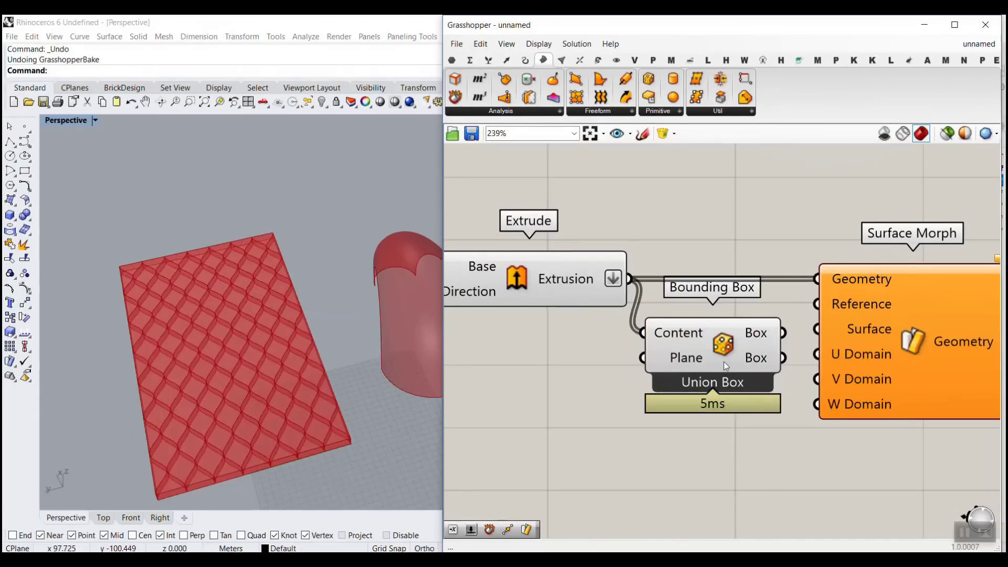
pyautogui.click(728, 354)
pyautogui.moveTo(199, 368); pyautogui.dragTo(220, 357, button='right')
# Step: Wire Bounding Box's first Box output into Surface Morph's Reference and align Bounding Box with that input
pyautogui.click(793, 335)
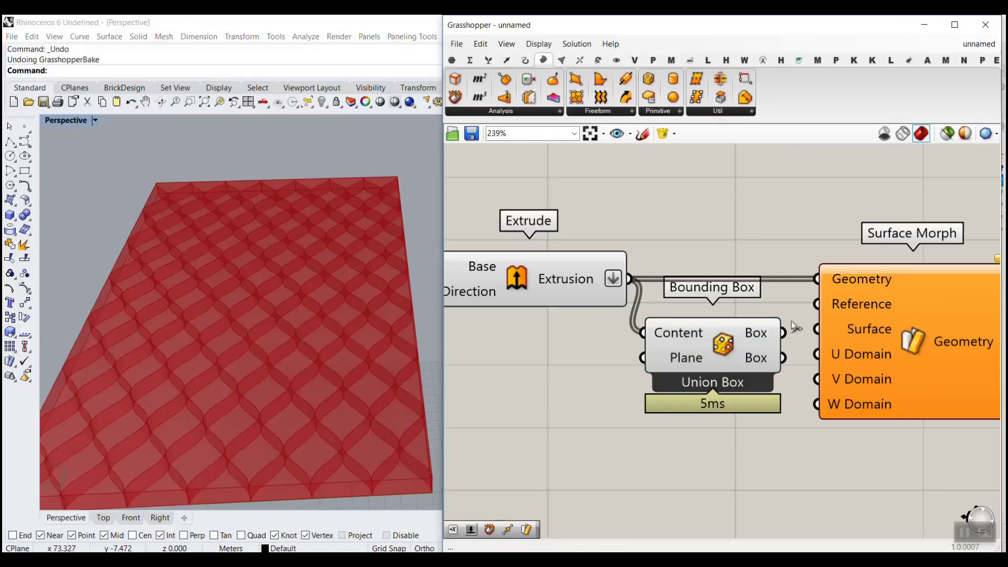
pyautogui.moveTo(782, 332); pyautogui.dragTo(816, 303)
pyautogui.moveTo(740, 334); pyautogui.dragTo(732, 302)
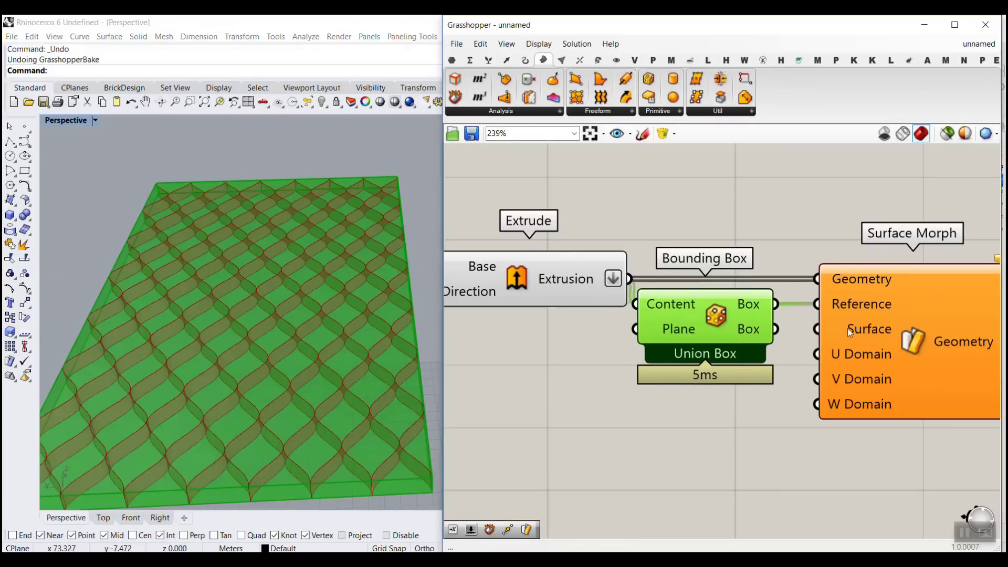
# Step: Wire the original arched Surface parameter at the start of the definition into Surface Morph's Surface input
pyautogui.scroll(-9, 849, 332)
pyautogui.moveTo(611, 316); pyautogui.dragTo(802, 322, button='right')
pyautogui.scroll(7, 525, 298)
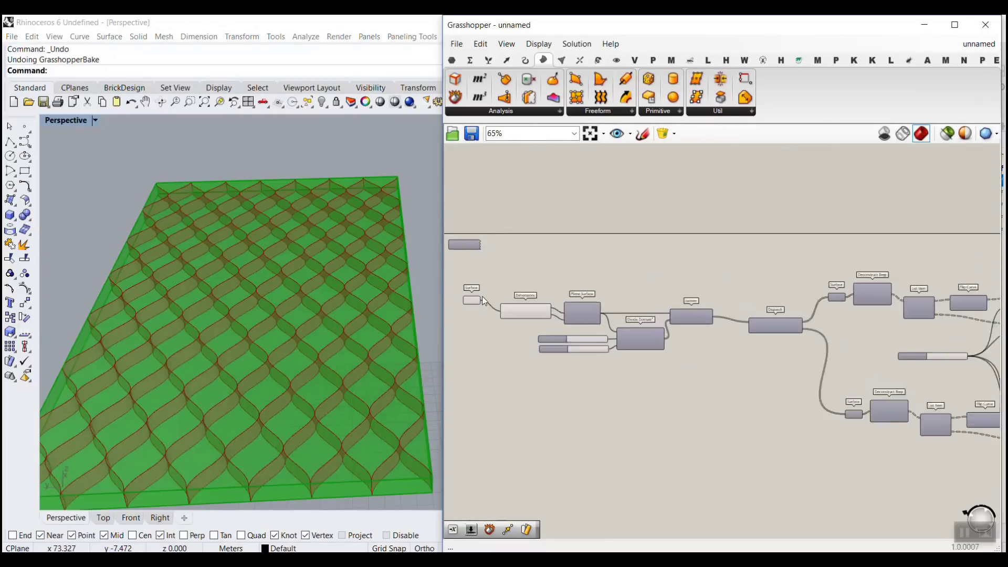
pyautogui.click(462, 305)
pyautogui.scroll(-5, 265, 343)
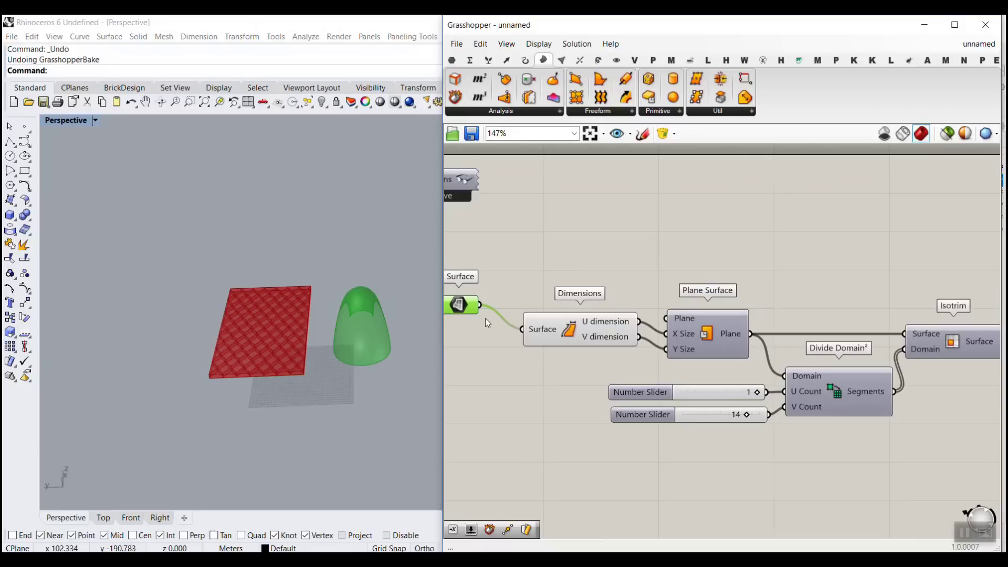
pyautogui.moveTo(480, 304); pyautogui.dragTo(796, 362)
pyautogui.scroll(-9, 484, 341)
pyautogui.scroll(5, 933, 373)
pyautogui.scroll(5, 904, 376)
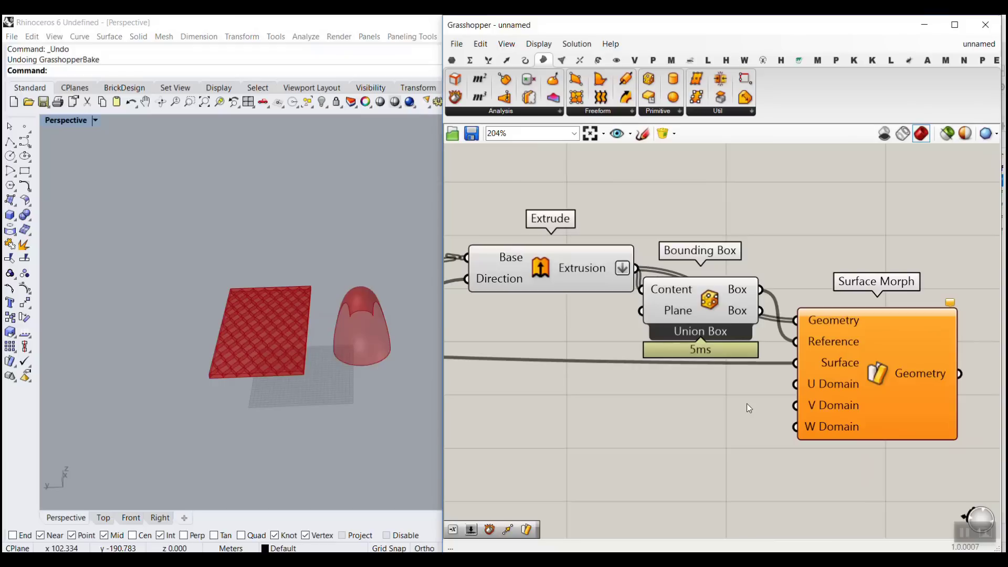
# Step: Reparameterize Surface Morph's Surface input
pyautogui.scroll(3, 774, 414)
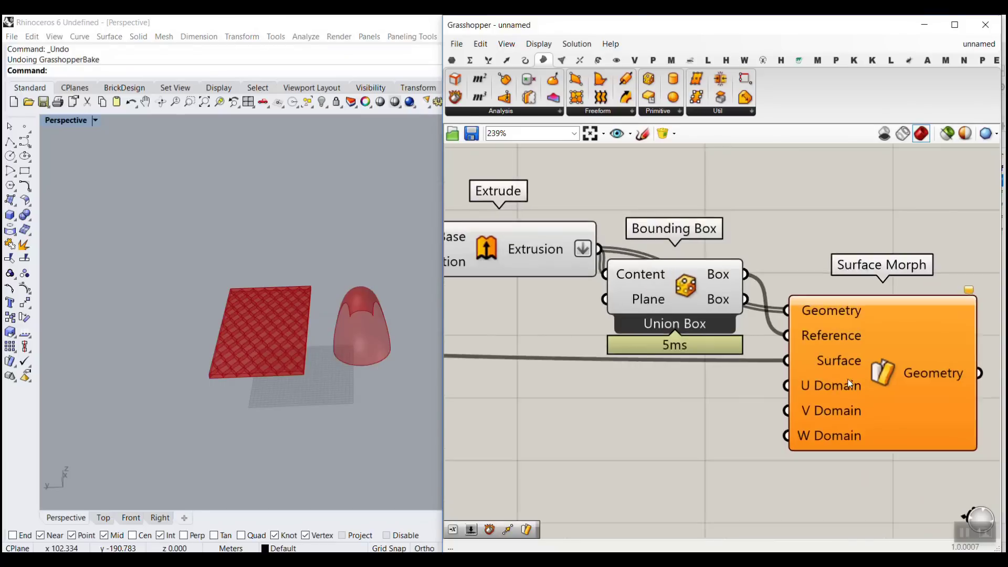
pyautogui.moveTo(381, 371); pyautogui.dragTo(382, 241, button='right')
pyautogui.scroll(3, 382, 241)
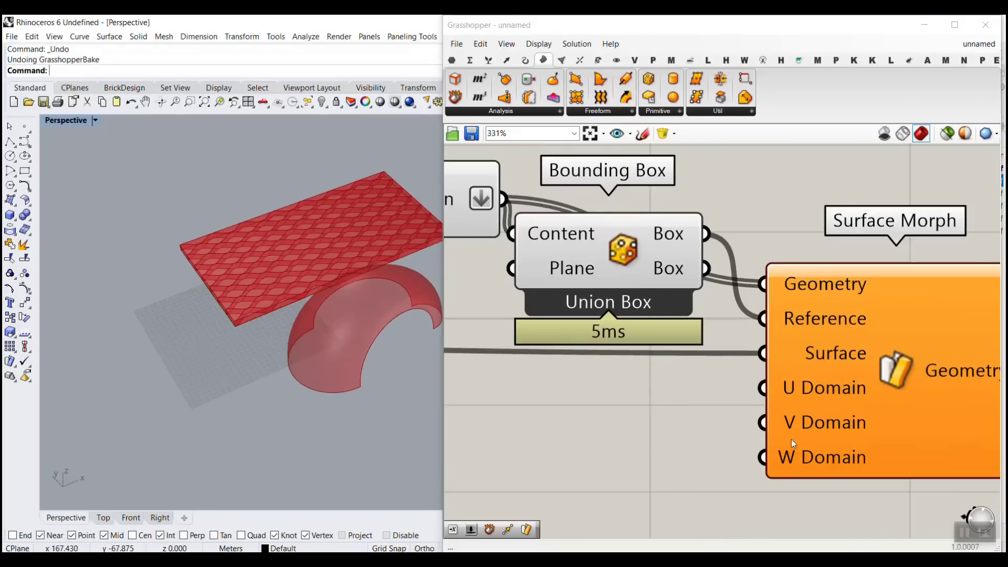
pyautogui.rightClick(821, 359)
pyautogui.click(845, 441)
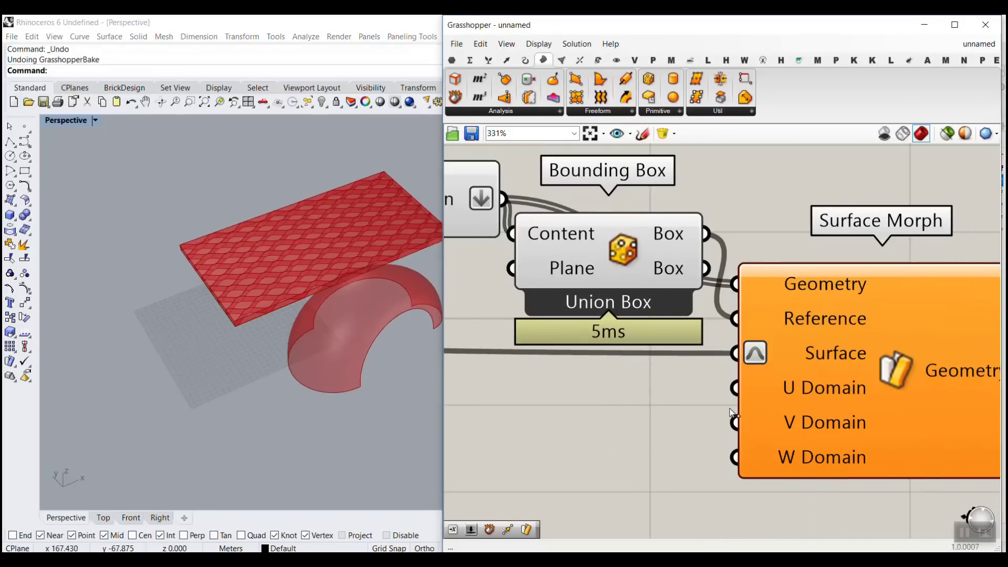
pyautogui.scroll(-1, 712, 419)
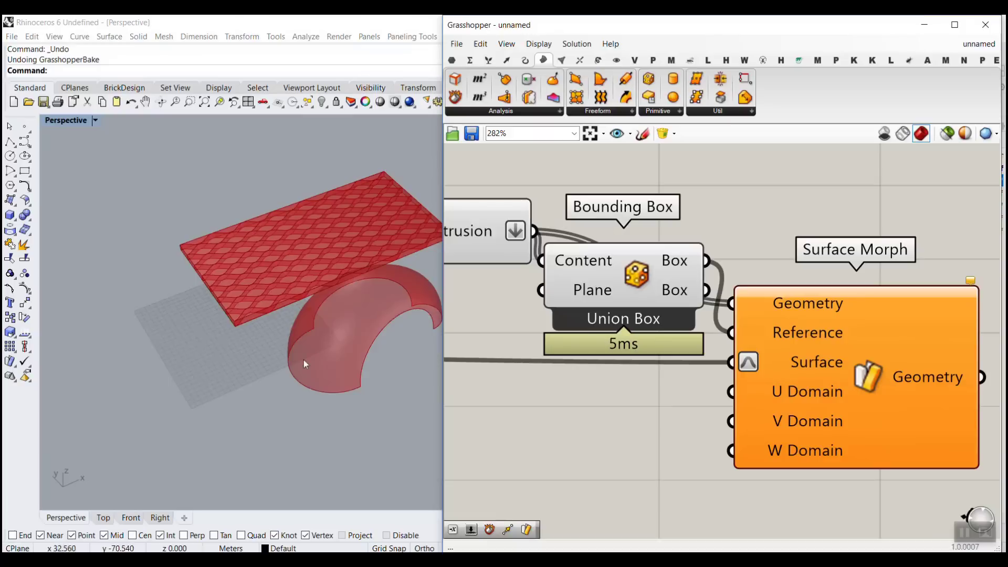
pyautogui.scroll(-1, 305, 364)
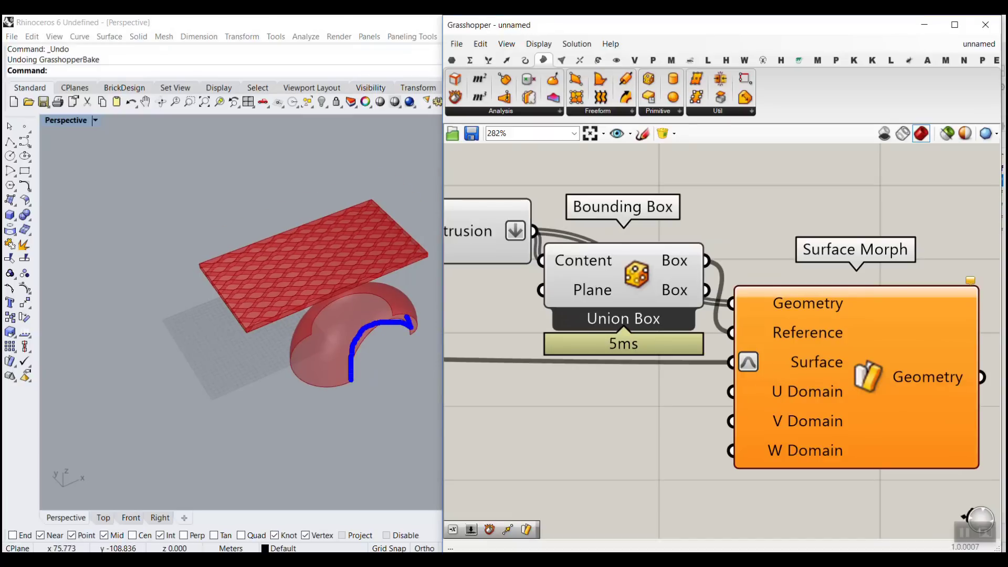
pyautogui.moveTo(354, 388)
pyautogui.mouseDown()
pyautogui.moveTo(293, 387)
pyautogui.moveTo(318, 339)
pyautogui.mouseUp()
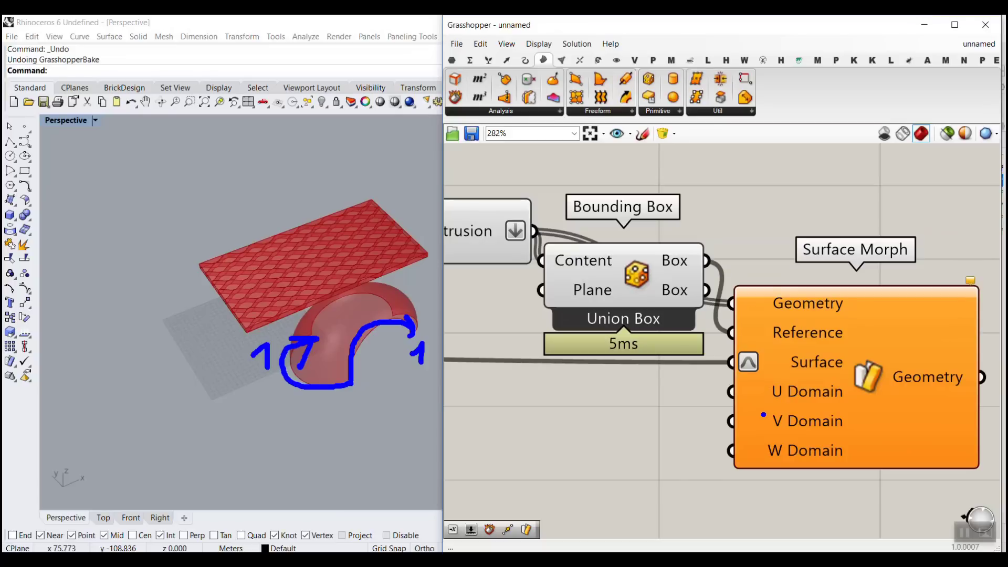
pyautogui.press('Escape')
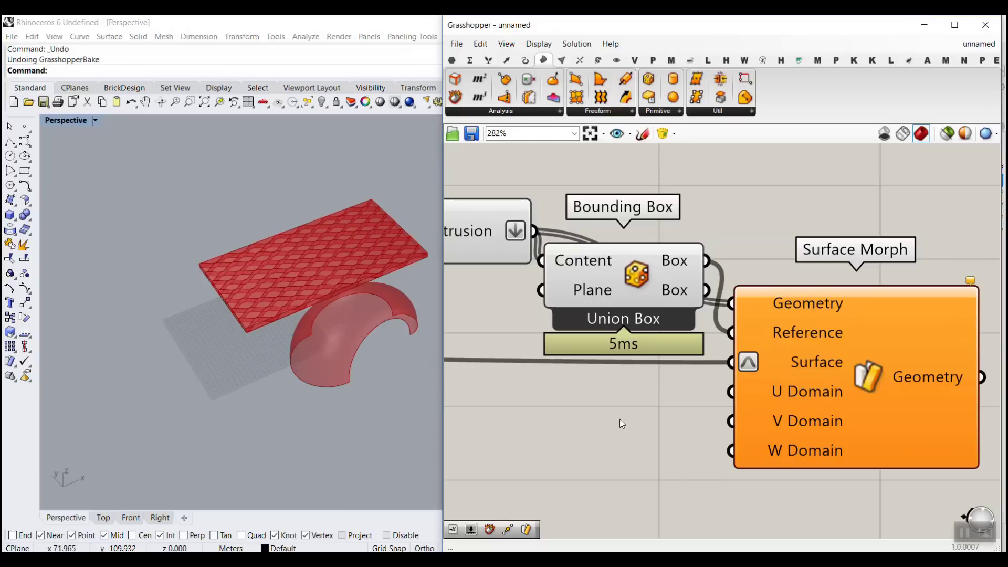
# Step: Add a number slider with value 1 and wire it into Surface Morph's U Domain and V Domain inputs
pyautogui.doubleClick(619, 419)
pyautogui.write('1')
pyautogui.press('Return')
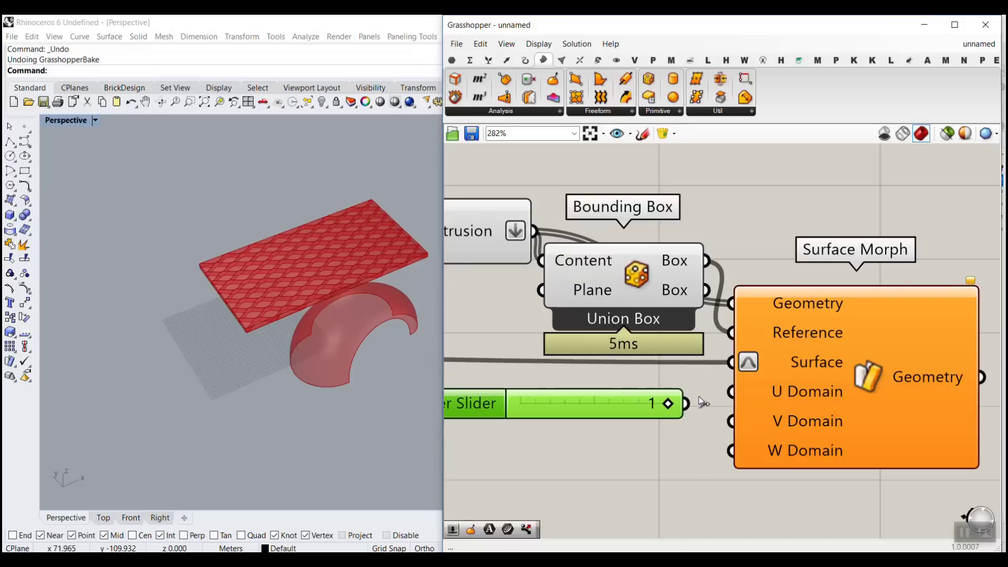
pyautogui.moveTo(782, 399)
pyautogui.scroll(-6, 827, 453)
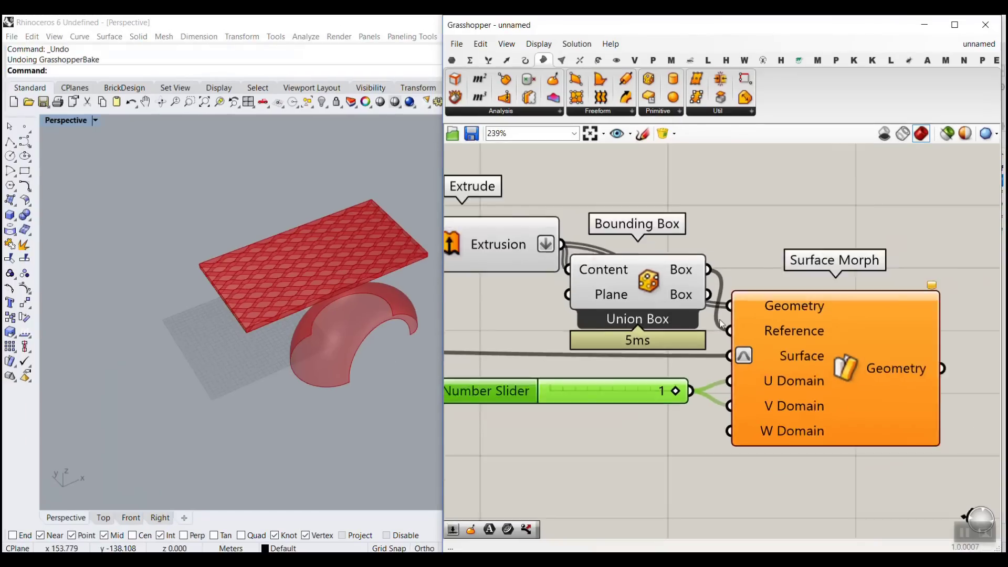
# Step: Wire the 6.3 slider that feeds Unit Z's Factor into Surface Morph's W Domain and inspect the morphed lattice
pyautogui.scroll(6, 596, 307)
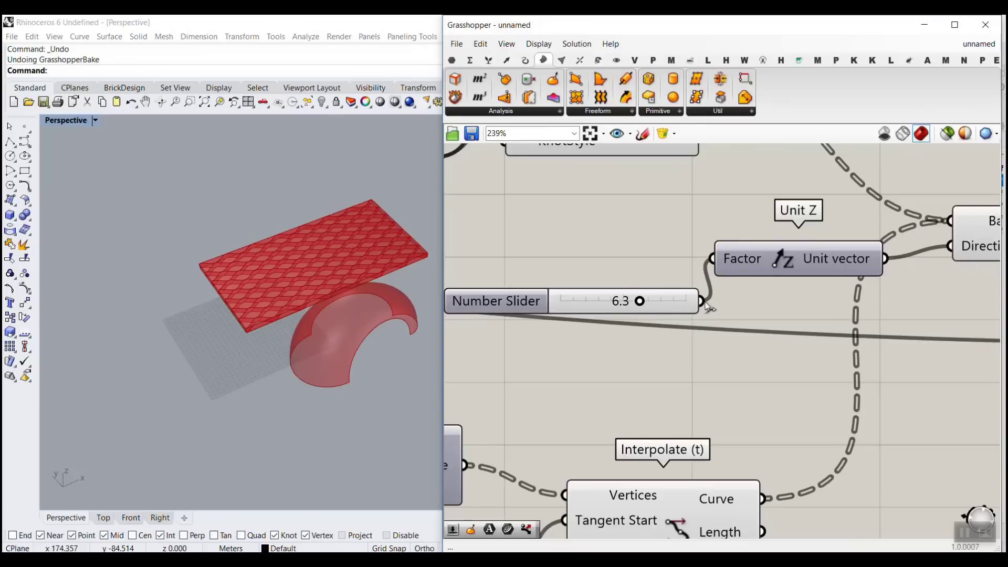
pyautogui.scroll(-4, 707, 306)
pyautogui.scroll(4, 763, 326)
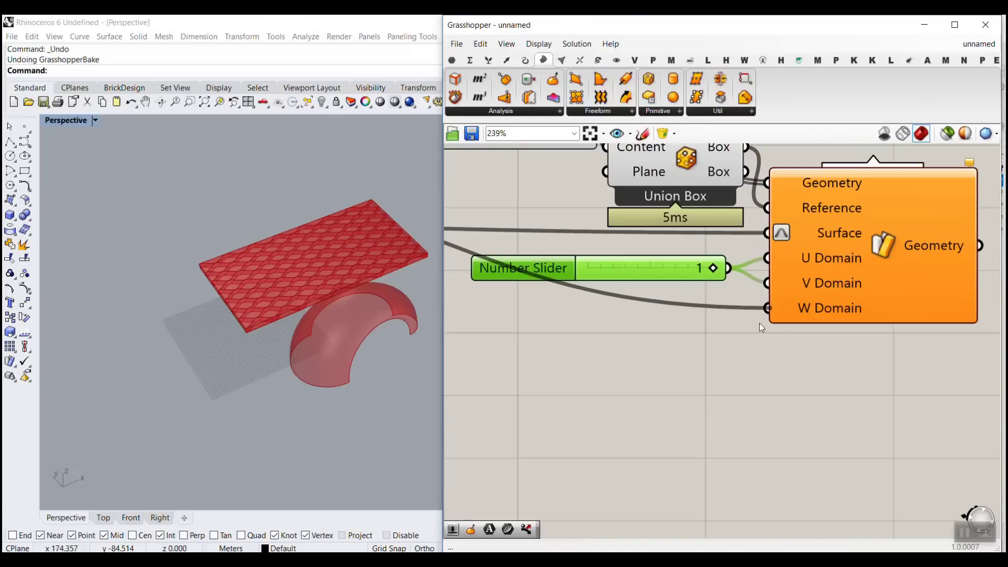
pyautogui.moveTo(398, 397); pyautogui.dragTo(295, 380, button='right')
pyautogui.scroll(5, 332, 401)
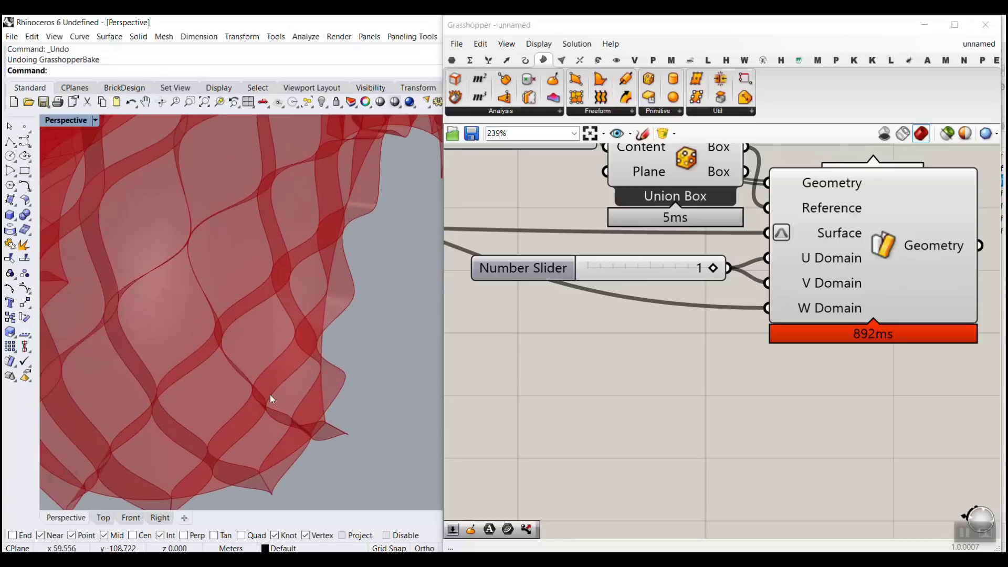
# Step: Try negating the extrusion height slider through a Negative component wired into Surface Morph's W Domain
pyautogui.moveTo(647, 367); pyautogui.dragTo(787, 413, button='right')
pyautogui.doubleClick(723, 417)
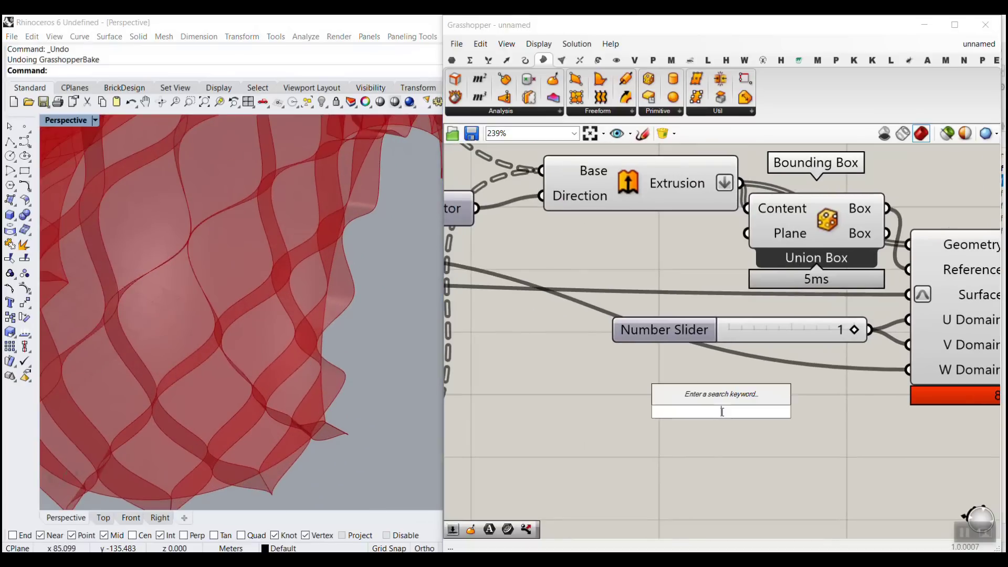
pyautogui.write('neg')
pyautogui.press('Return')
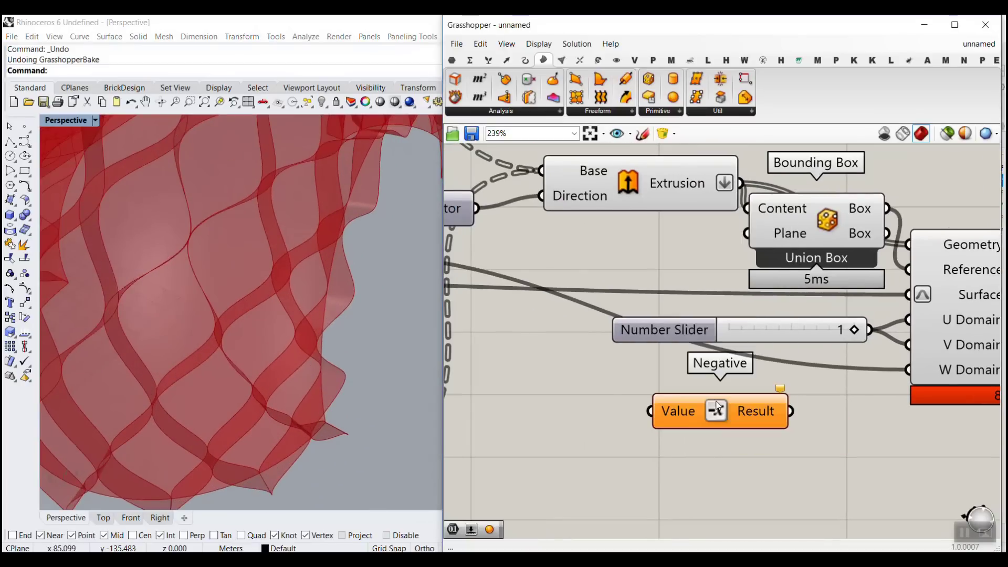
pyautogui.scroll(-3, 567, 317)
pyautogui.moveTo(553, 315); pyautogui.dragTo(842, 368)
pyautogui.scroll(3, 764, 389)
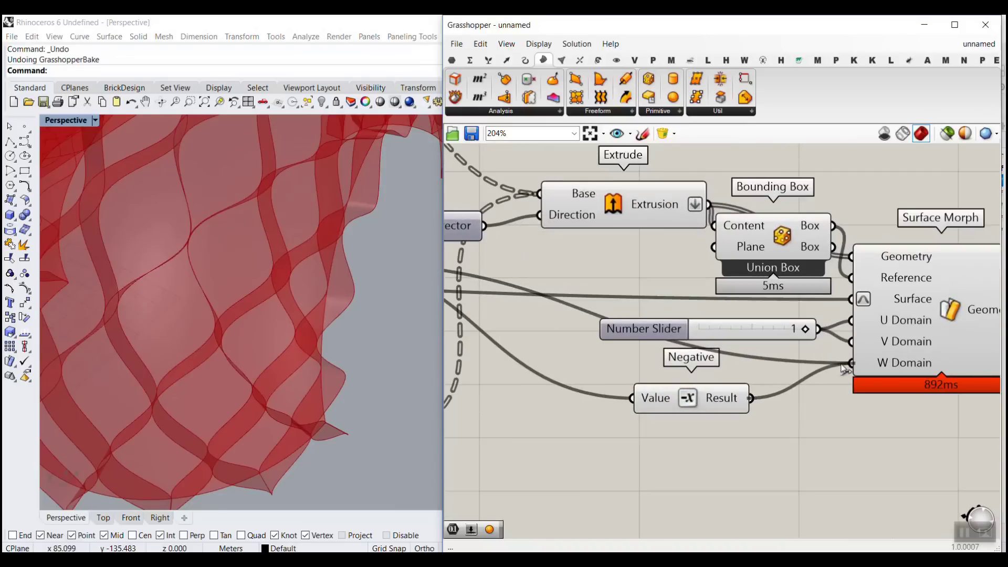
pyautogui.scroll(-10, 347, 401)
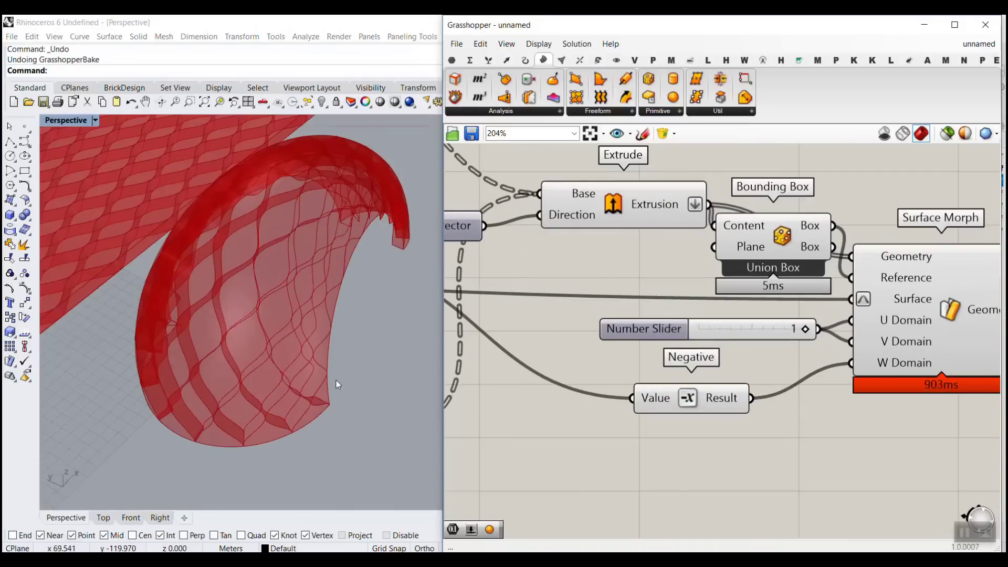
pyautogui.moveTo(260, 384); pyautogui.dragTo(315, 315, button='right')
pyautogui.scroll(-3, 629, 390)
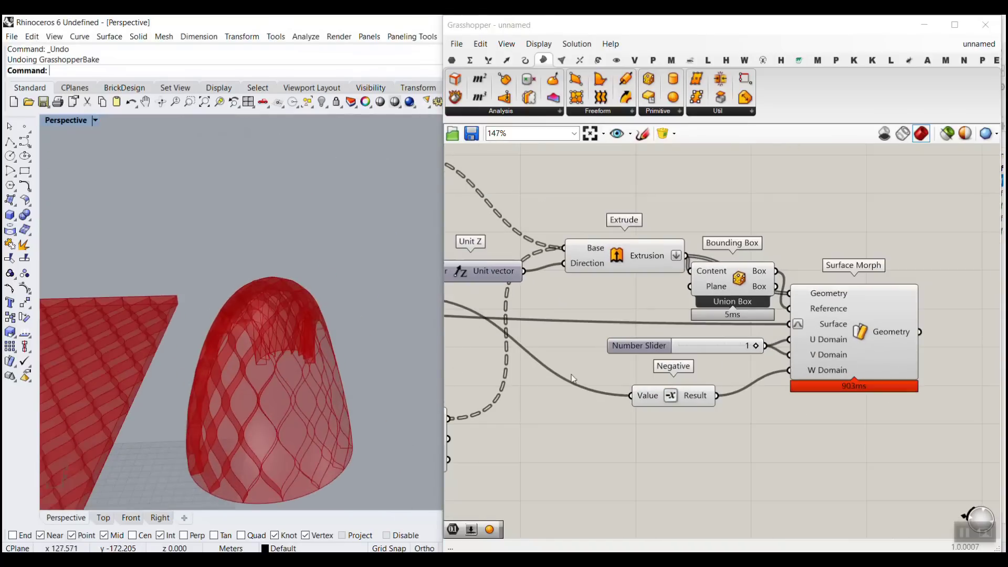
# Step: Reconnect the extrusion height slider directly to Surface Morph's W Domain and delete the Negative component
pyautogui.moveTo(504, 332); pyautogui.dragTo(558, 333, button='right')
pyautogui.moveTo(468, 297); pyautogui.dragTo(842, 370)
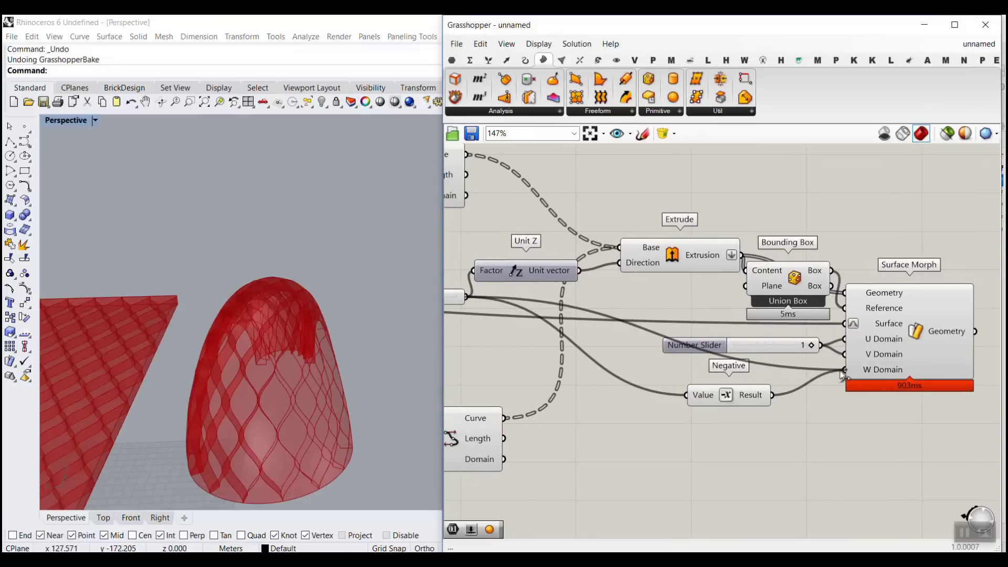
pyautogui.click(739, 394)
pyautogui.press('Delete')
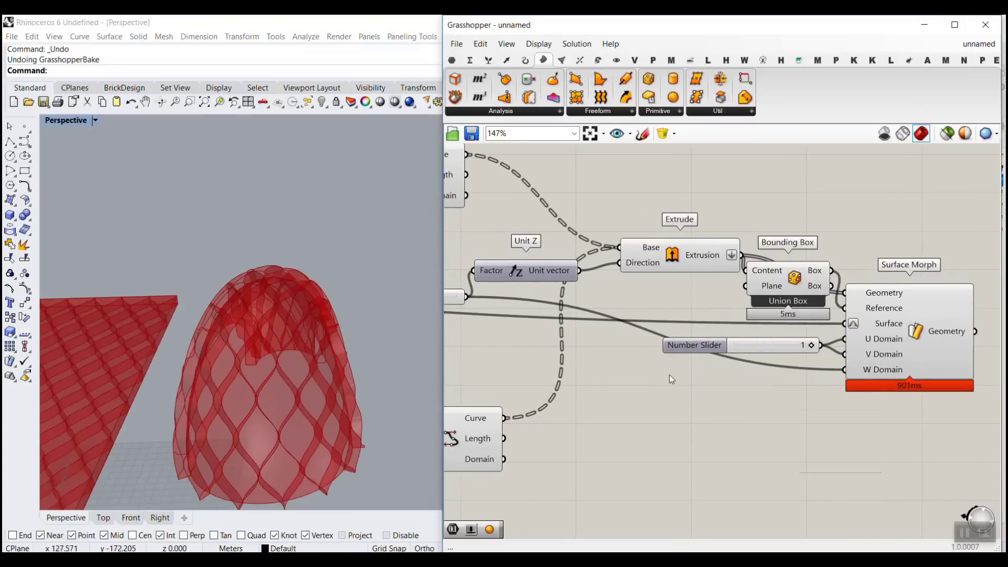
# Step: Set the number slider feeding the Divide Curve counts to 18
pyautogui.moveTo(493, 326); pyautogui.dragTo(649, 326, button='right')
pyautogui.moveTo(382, 376); pyautogui.dragTo(234, 309, button='right')
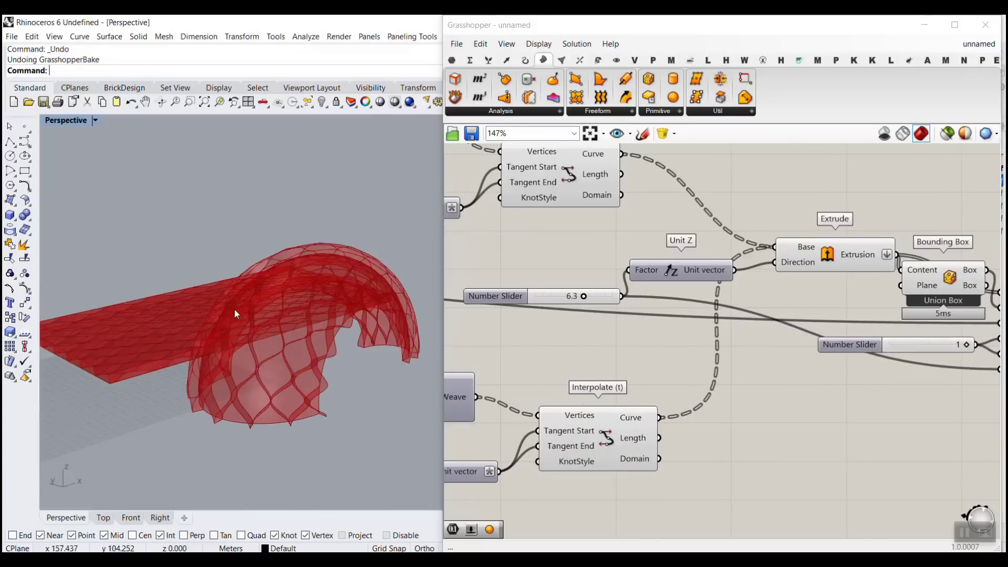
pyautogui.scroll(4, 236, 313)
pyautogui.moveTo(275, 405); pyautogui.dragTo(344, 423, button='right')
pyautogui.moveTo(649, 319); pyautogui.dragTo(888, 321, button='right')
pyautogui.scroll(-4, 850, 352)
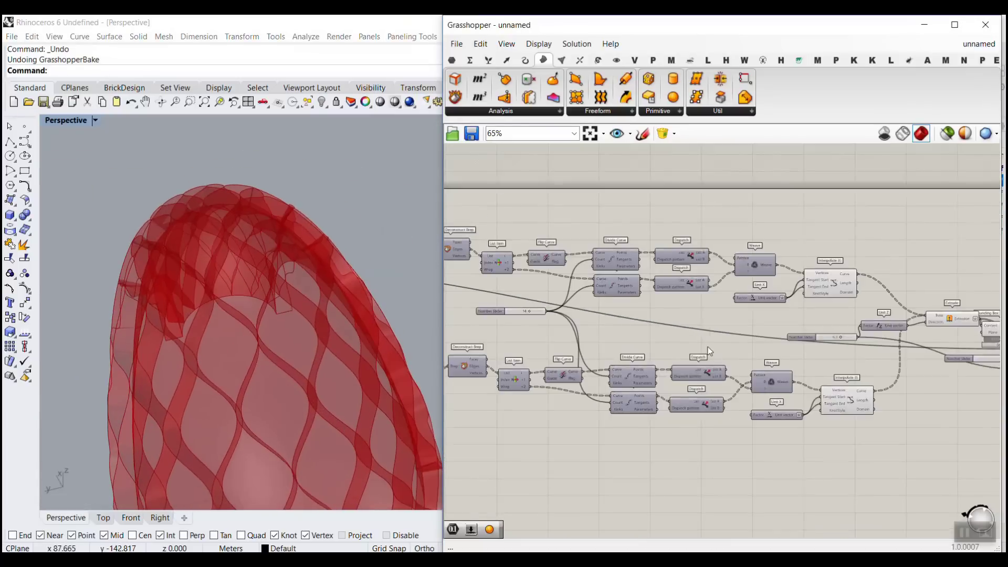
pyautogui.moveTo(559, 344); pyautogui.dragTo(731, 333, button='right')
pyautogui.scroll(7, 703, 313)
pyautogui.moveTo(751, 310); pyautogui.dragTo(789, 312)
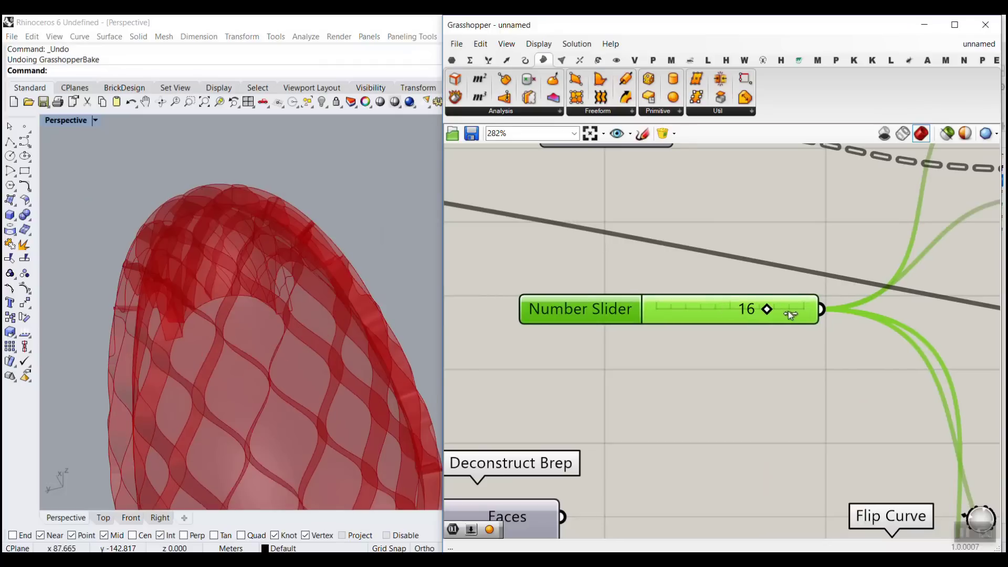
pyautogui.scroll(-5, 310, 270)
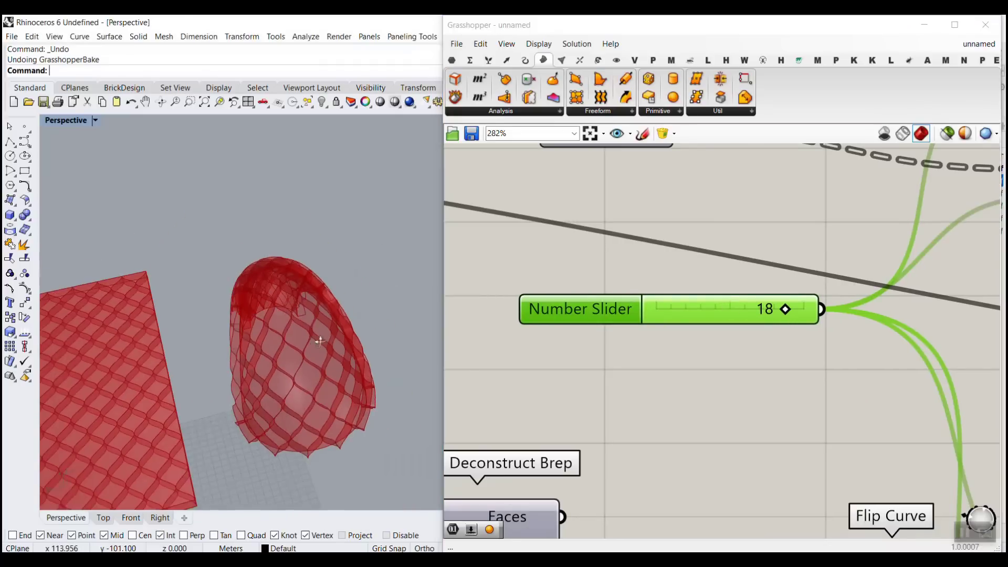
# Step: Bake the Surface Morph geometry into Rhino with the default attributes and close the Grasshopper window
pyautogui.scroll(-6, 726, 308)
pyautogui.scroll(3, 757, 294)
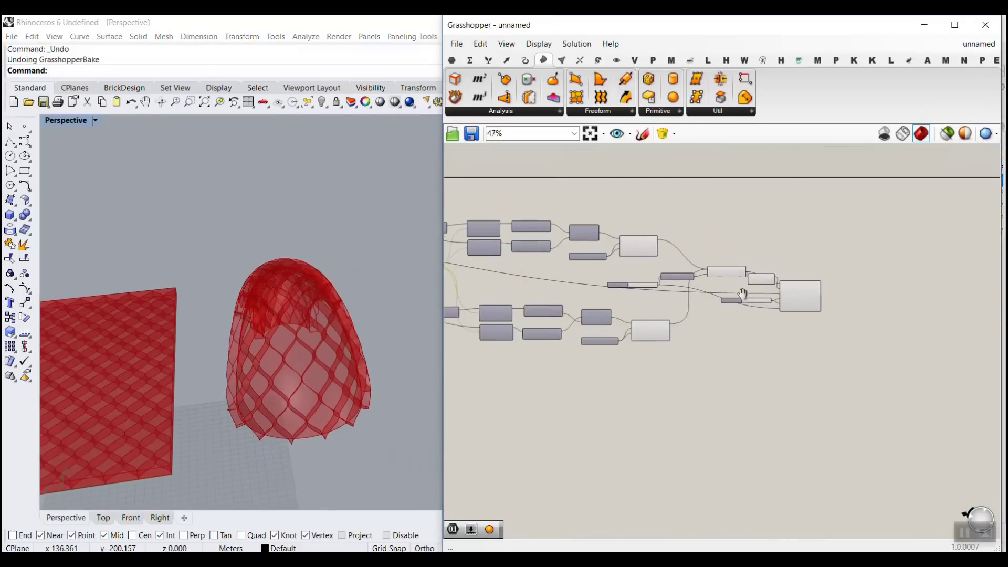
pyautogui.scroll(3, 758, 292)
pyautogui.rightClick(760, 289)
pyautogui.click(767, 305)
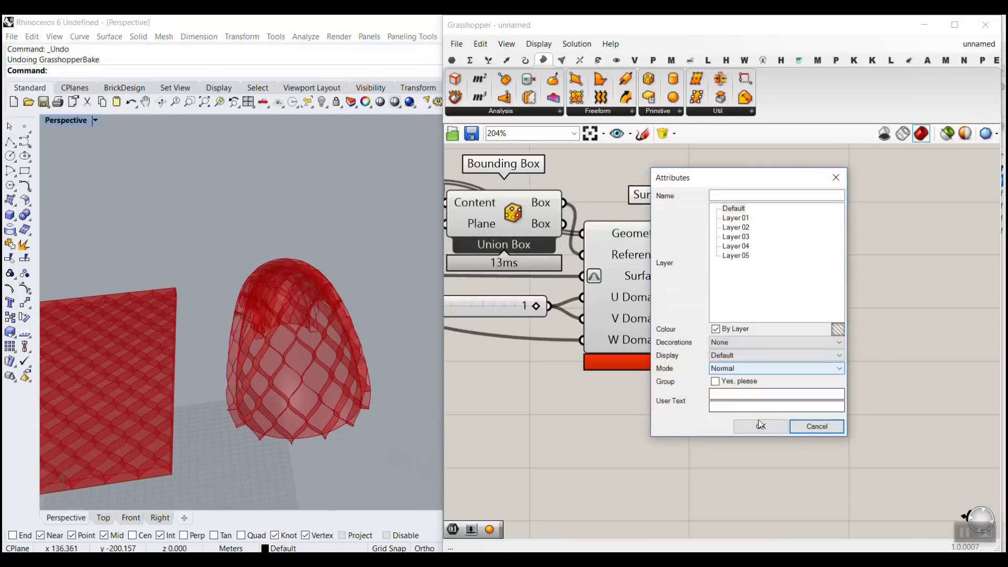
pyautogui.click(761, 426)
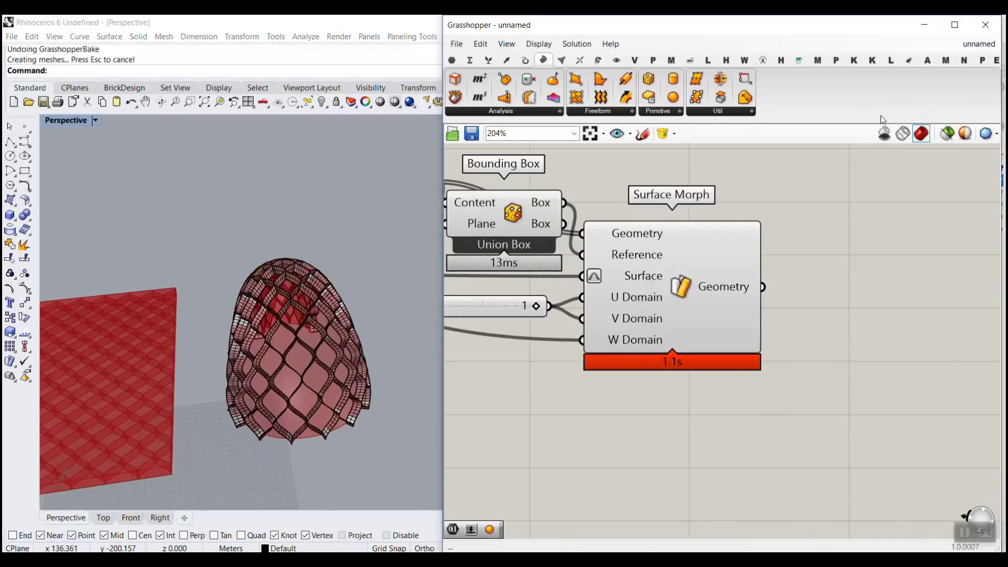
pyautogui.click(985, 25)
# Step: Select individual wavy strips of the baked lattice to check them as separate surfaces, and clear the selection
pyautogui.scroll(10, 445, 286)
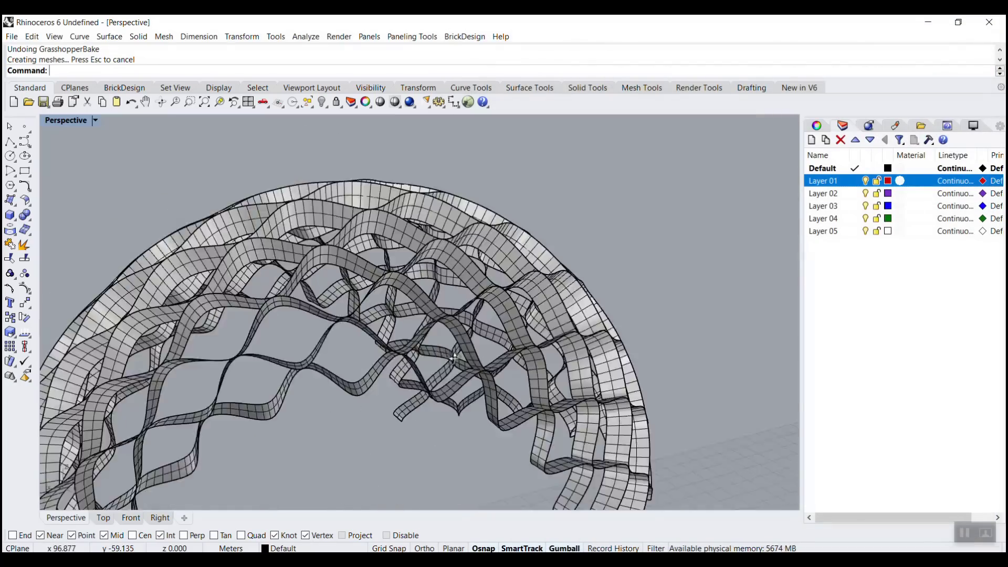
pyautogui.moveTo(454, 358); pyautogui.dragTo(391, 253, button='right')
pyautogui.click(241, 237)
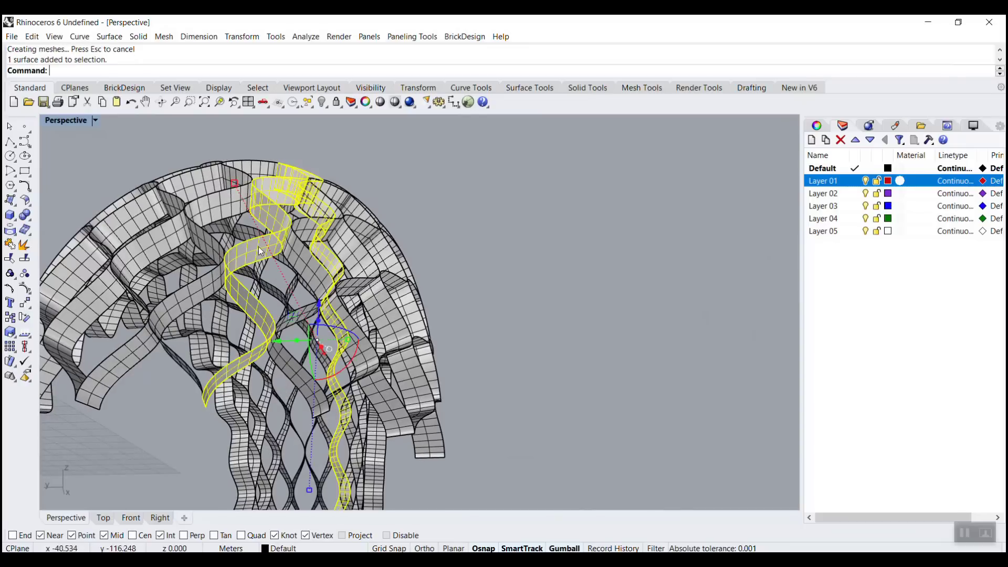
pyautogui.click(497, 244)
pyautogui.moveTo(497, 245); pyautogui.dragTo(358, 307, button='right')
pyautogui.click(370, 280)
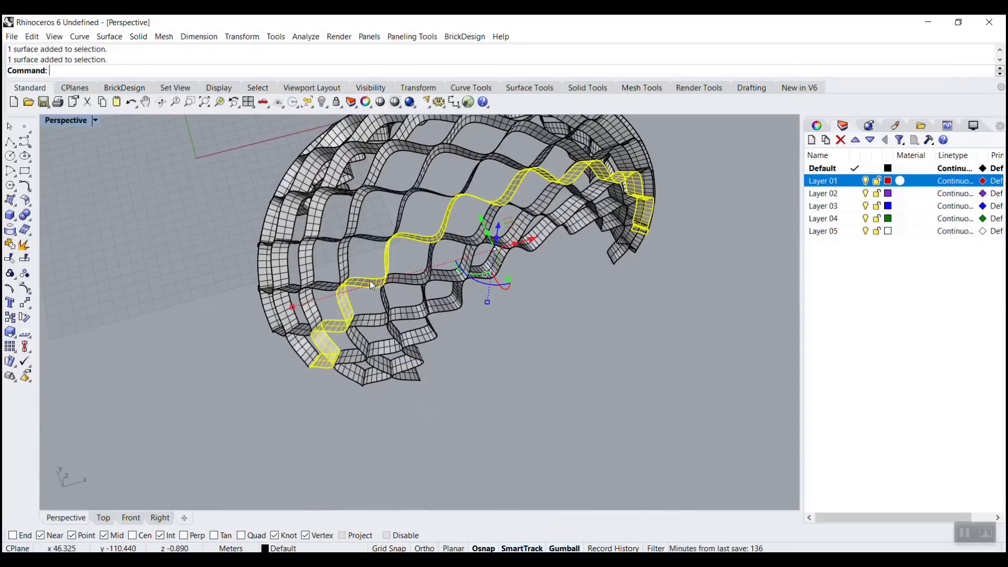
pyautogui.click(405, 282)
pyautogui.click(612, 323)
# Step: Examine the baked lattice shell from several angles, both as a whole and up close at its woven strips
pyautogui.moveTo(612, 322); pyautogui.dragTo(583, 349, button='right')
pyautogui.scroll(5, 458, 301)
pyautogui.scroll(-2, 456, 302)
pyautogui.scroll(-4, 654, 278)
pyautogui.scroll(4, 374, 307)
pyautogui.moveTo(315, 336); pyautogui.dragTo(558, 327, button='right')
pyautogui.moveTo(455, 335); pyautogui.dragTo(327, 310, button='right')
pyautogui.scroll(-3, 366, 286)
pyautogui.scroll(3, 325, 264)
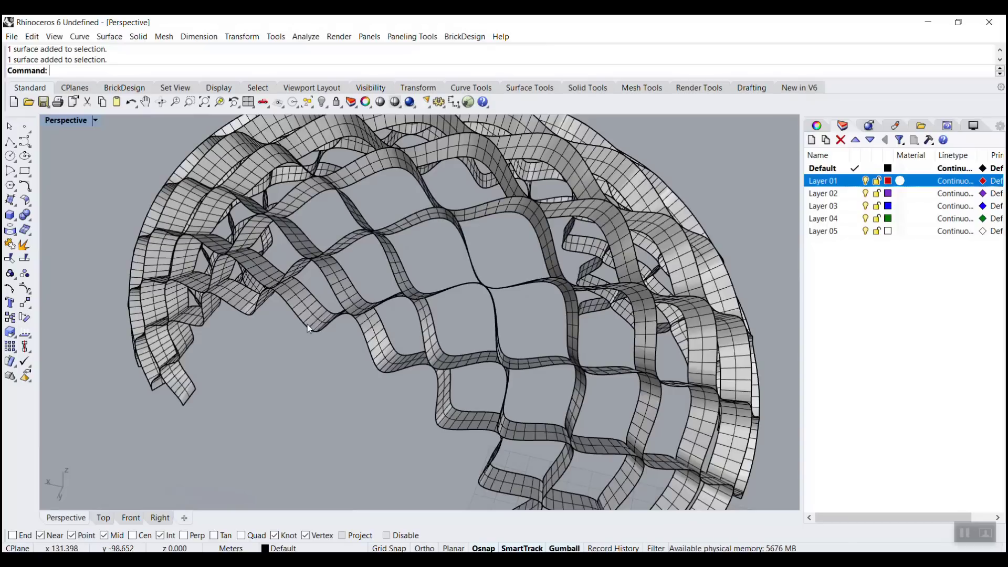
pyautogui.scroll(-5, 308, 329)
pyautogui.scroll(7, 351, 351)
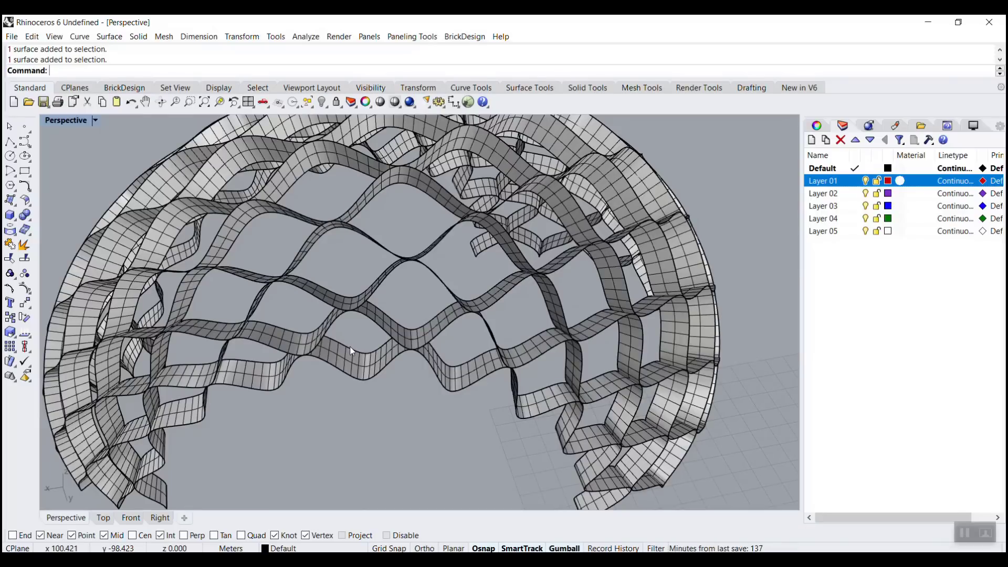
pyautogui.scroll(-4, 350, 346)
pyautogui.moveTo(350, 351); pyautogui.dragTo(582, 310, button='right')
pyautogui.scroll(4, 561, 315)
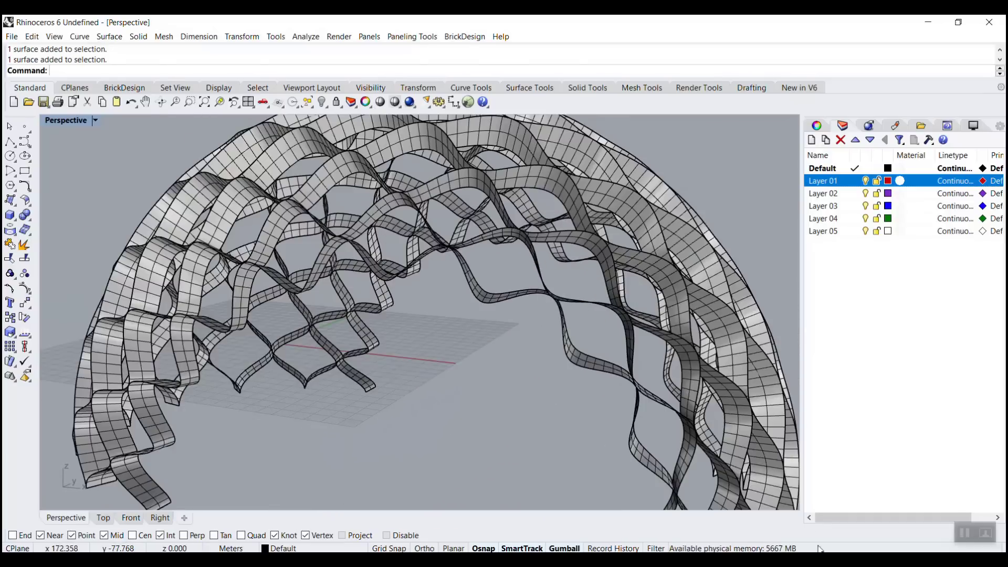